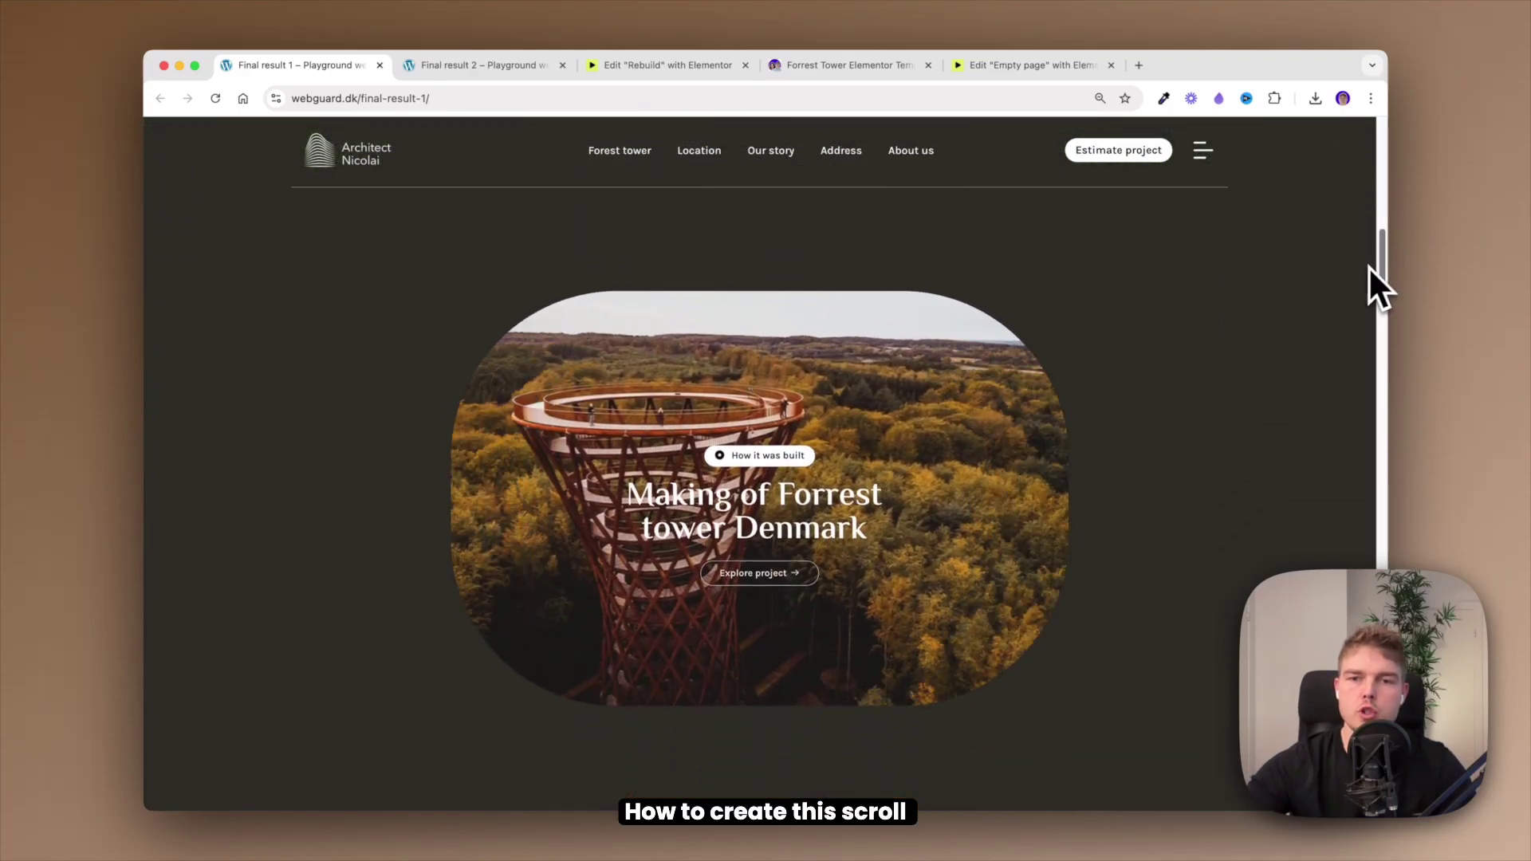
Step: Scroll the first demo to watch the tower image expand, then view the final-result-2 demo page
{"action": "left_click_drag", "start_coordinate": [1362, 298], "coordinate": [1309, 236]}
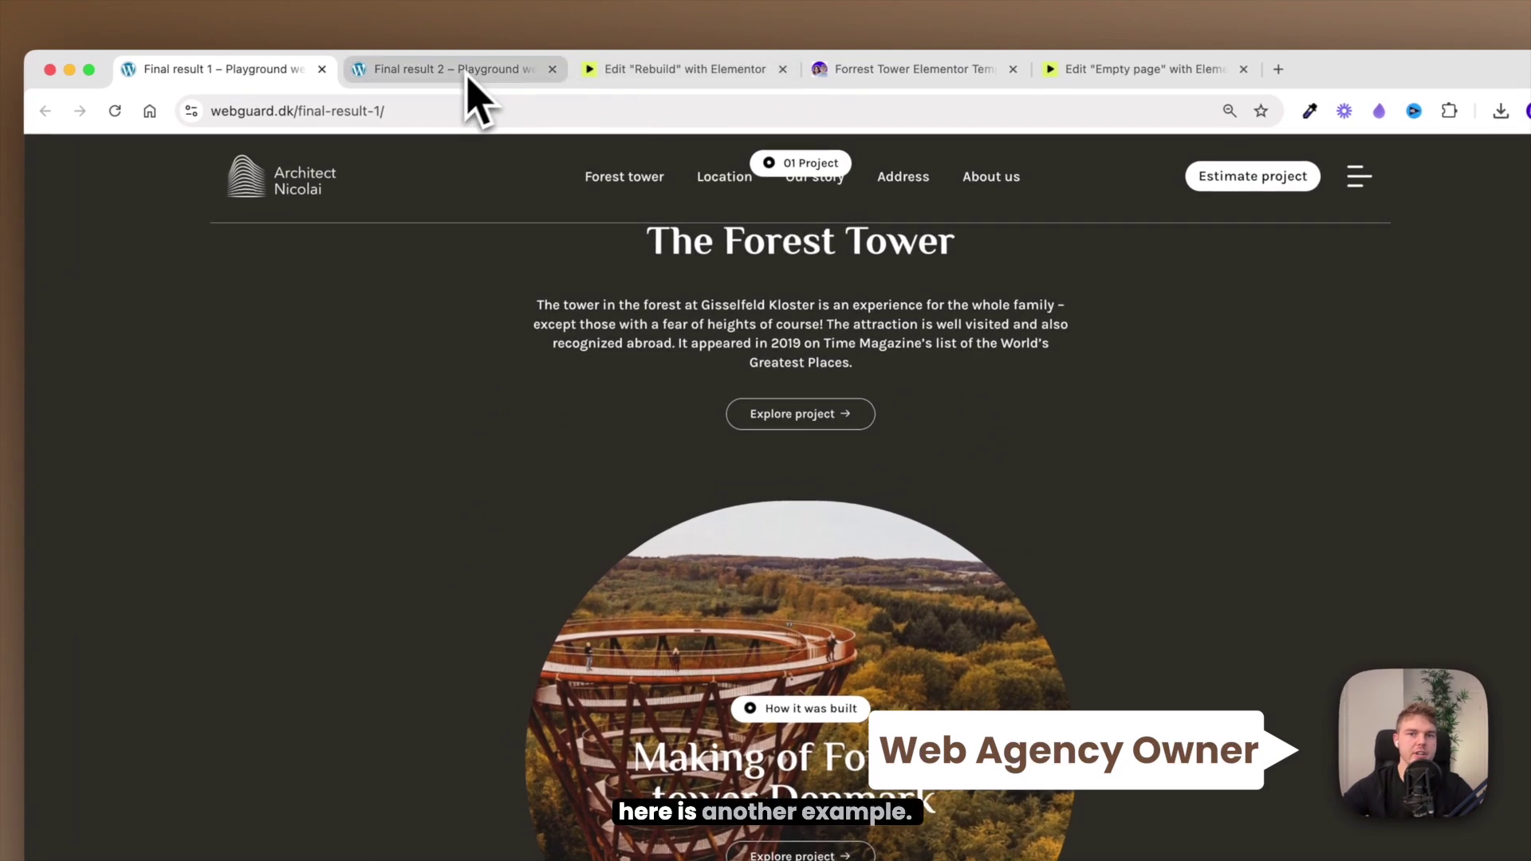
{"action": "left_click", "coordinate": [469, 76]}
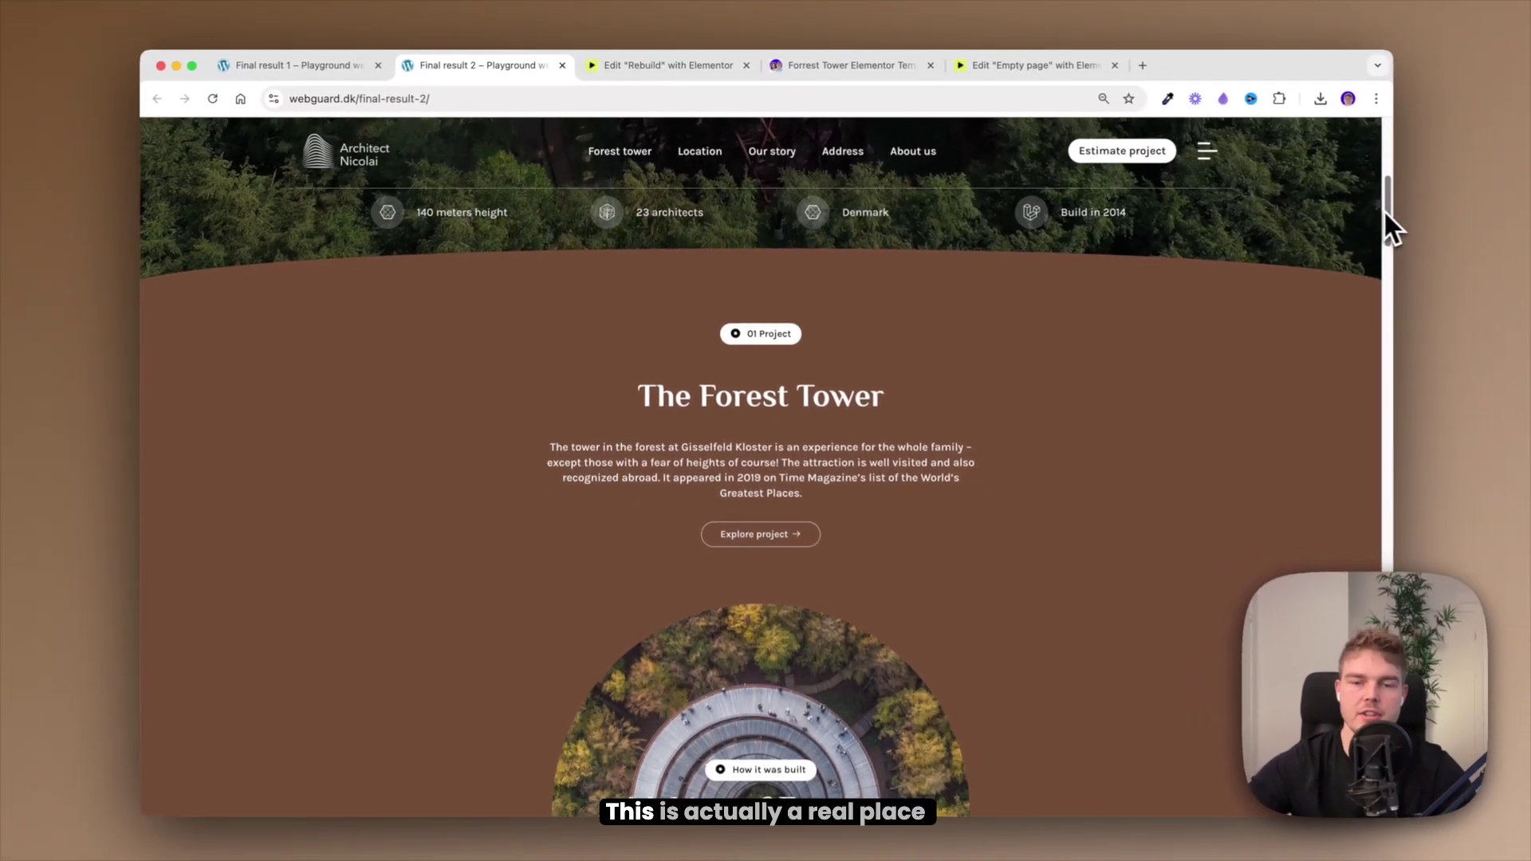
{"action": "left_click_drag", "start_coordinate": [1386, 214], "coordinate": [1363, 342]}
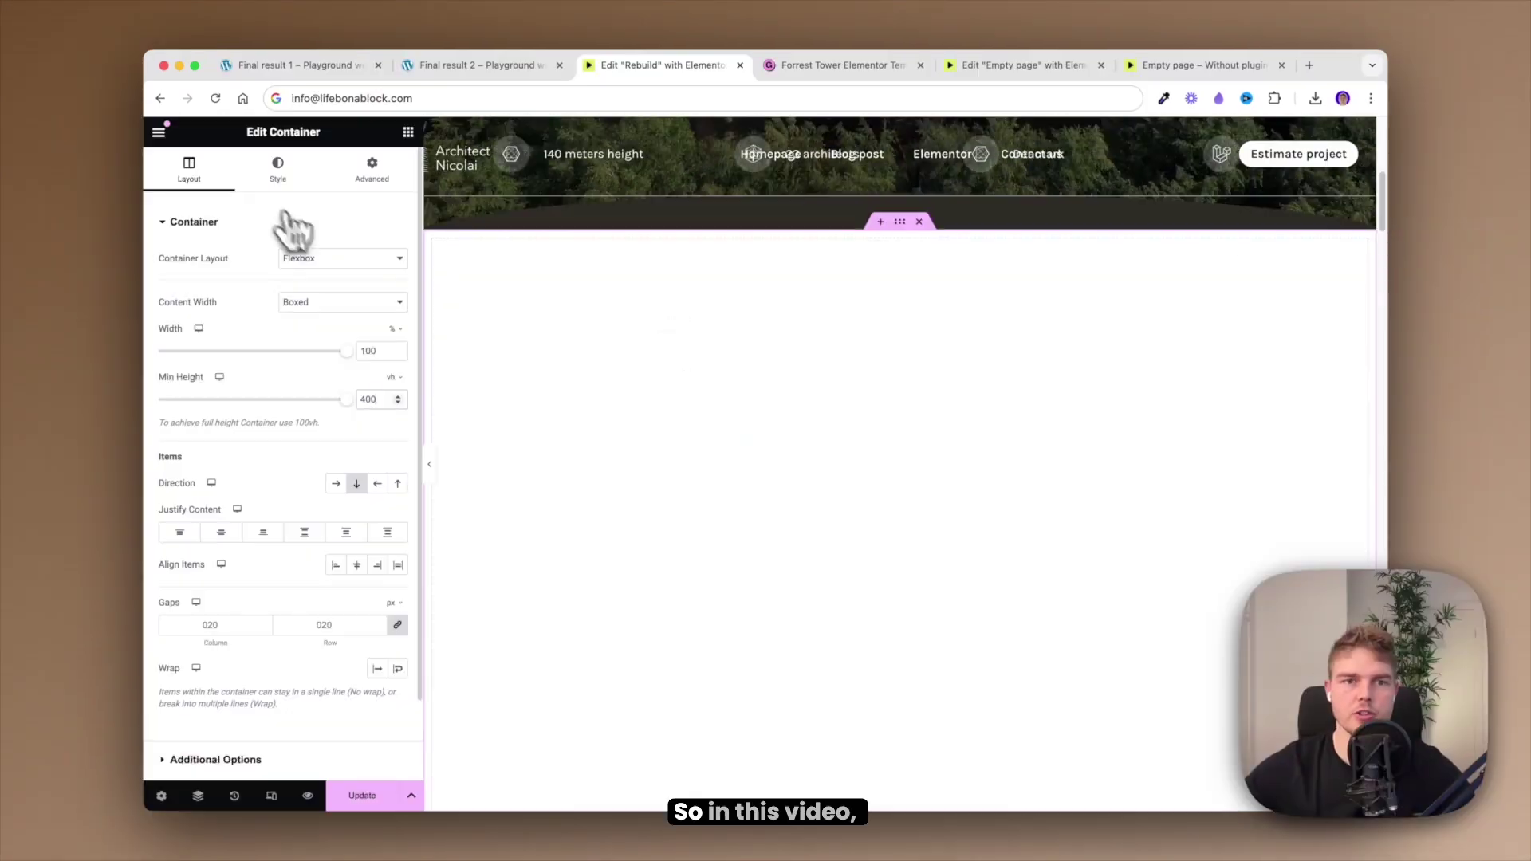
Step: Add a new empty container below the hero, nested inside the Sticky container
{"action": "left_click", "coordinate": [280, 167]}
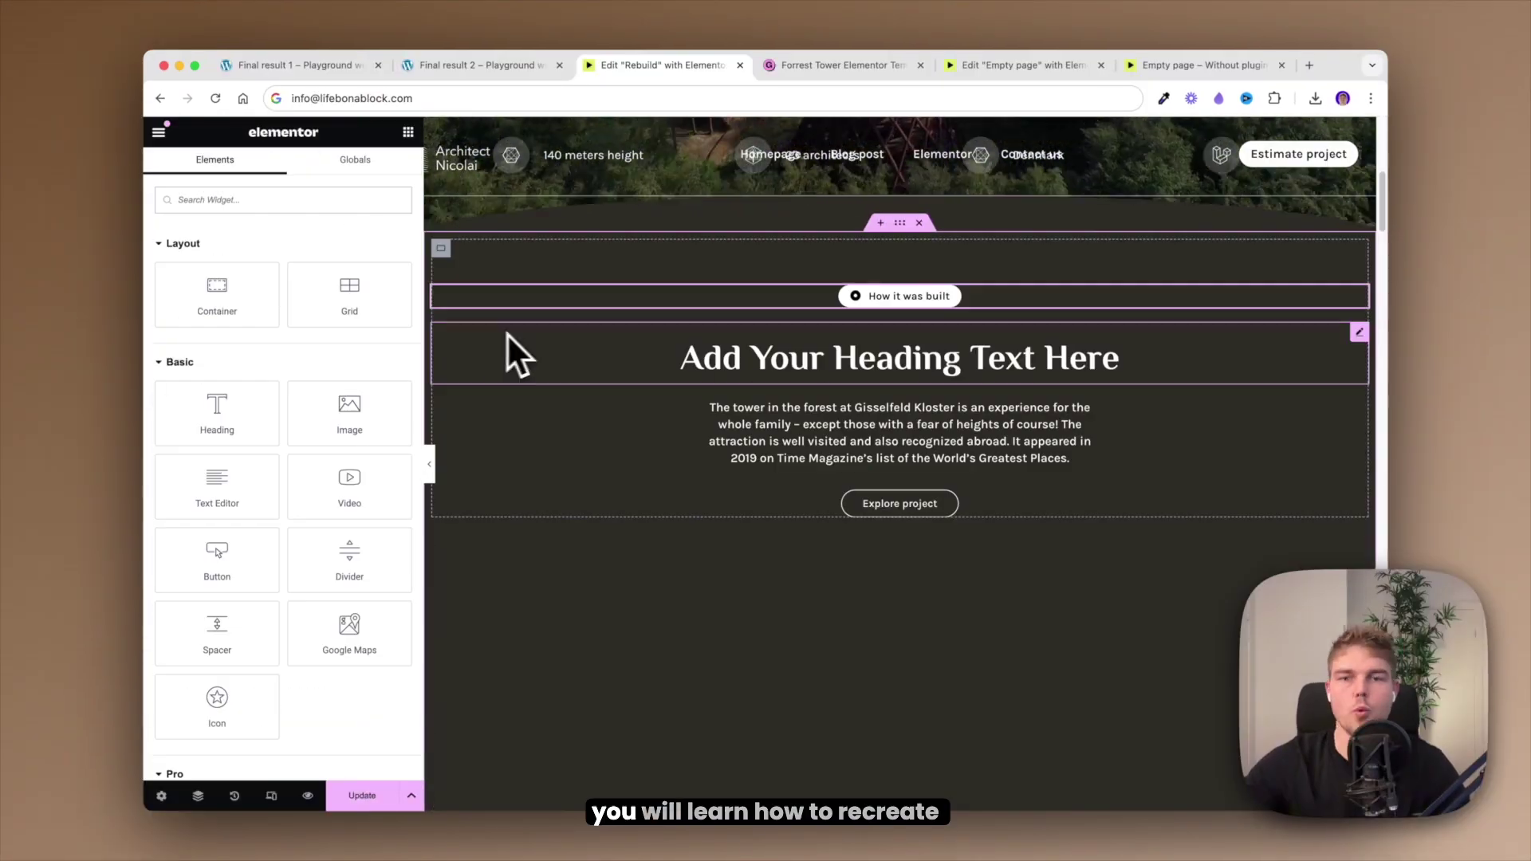
{"action": "left_click_drag", "start_coordinate": [252, 303], "coordinate": [758, 550]}
{"action": "left_click", "coordinate": [372, 180]}
{"action": "left_click", "coordinate": [408, 131]}
{"action": "scroll", "coordinate": [900, 479], "scroll_direction": "down", "scroll_amount": 5}
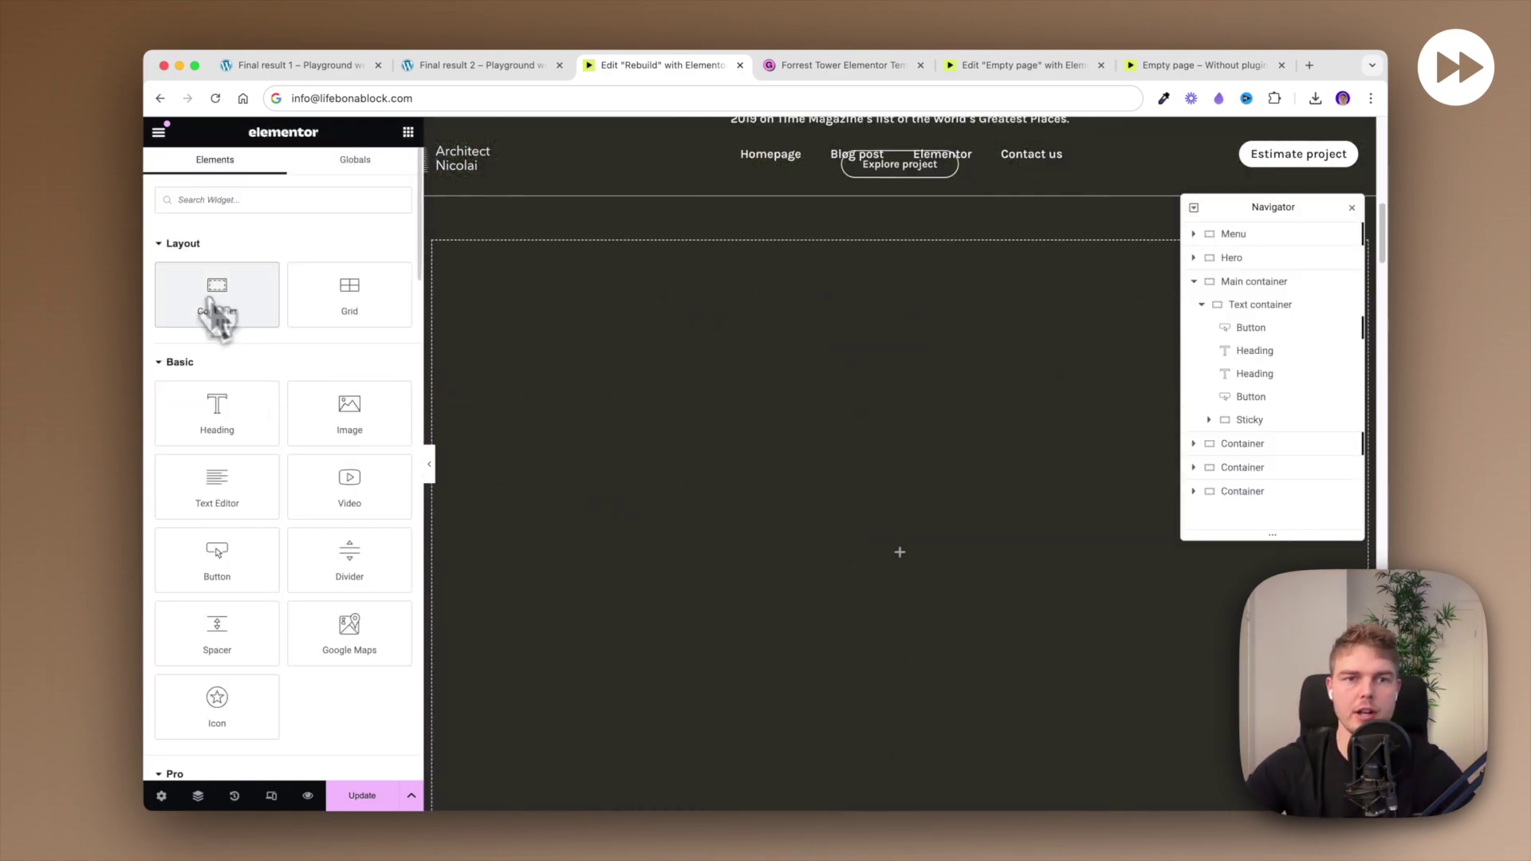
{"action": "left_click_drag", "start_coordinate": [212, 315], "coordinate": [1164, 495]}
Step: Give the container the tower photo background and add an HTML widget with the GSAP scroll code
{"action": "left_click", "coordinate": [1216, 444]}
{"action": "left_click", "coordinate": [278, 169]}
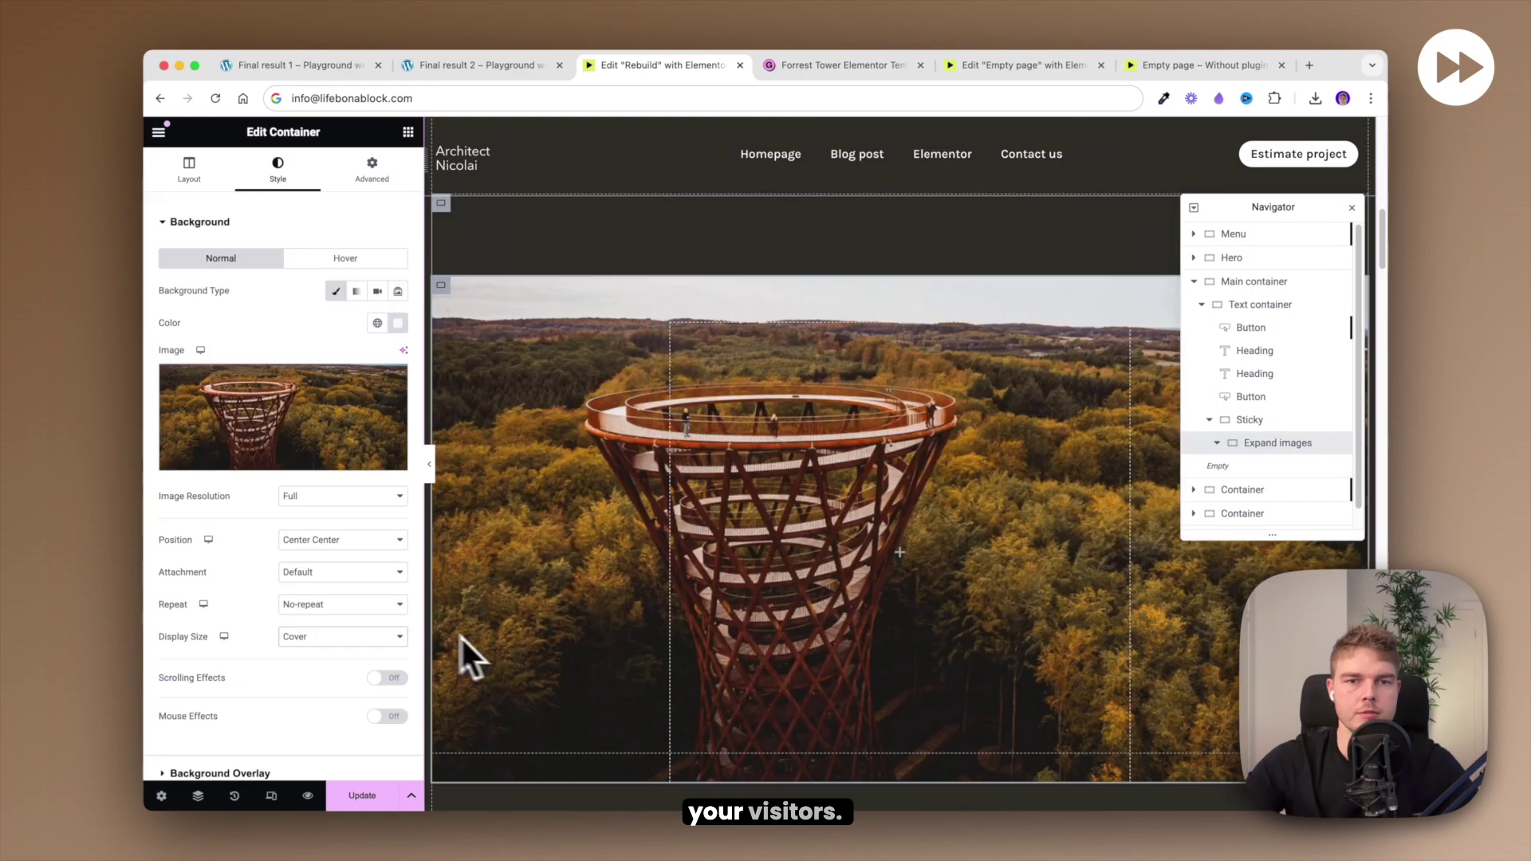
{"action": "left_click", "coordinate": [1308, 65]}
{"action": "left_click", "coordinate": [662, 65]}
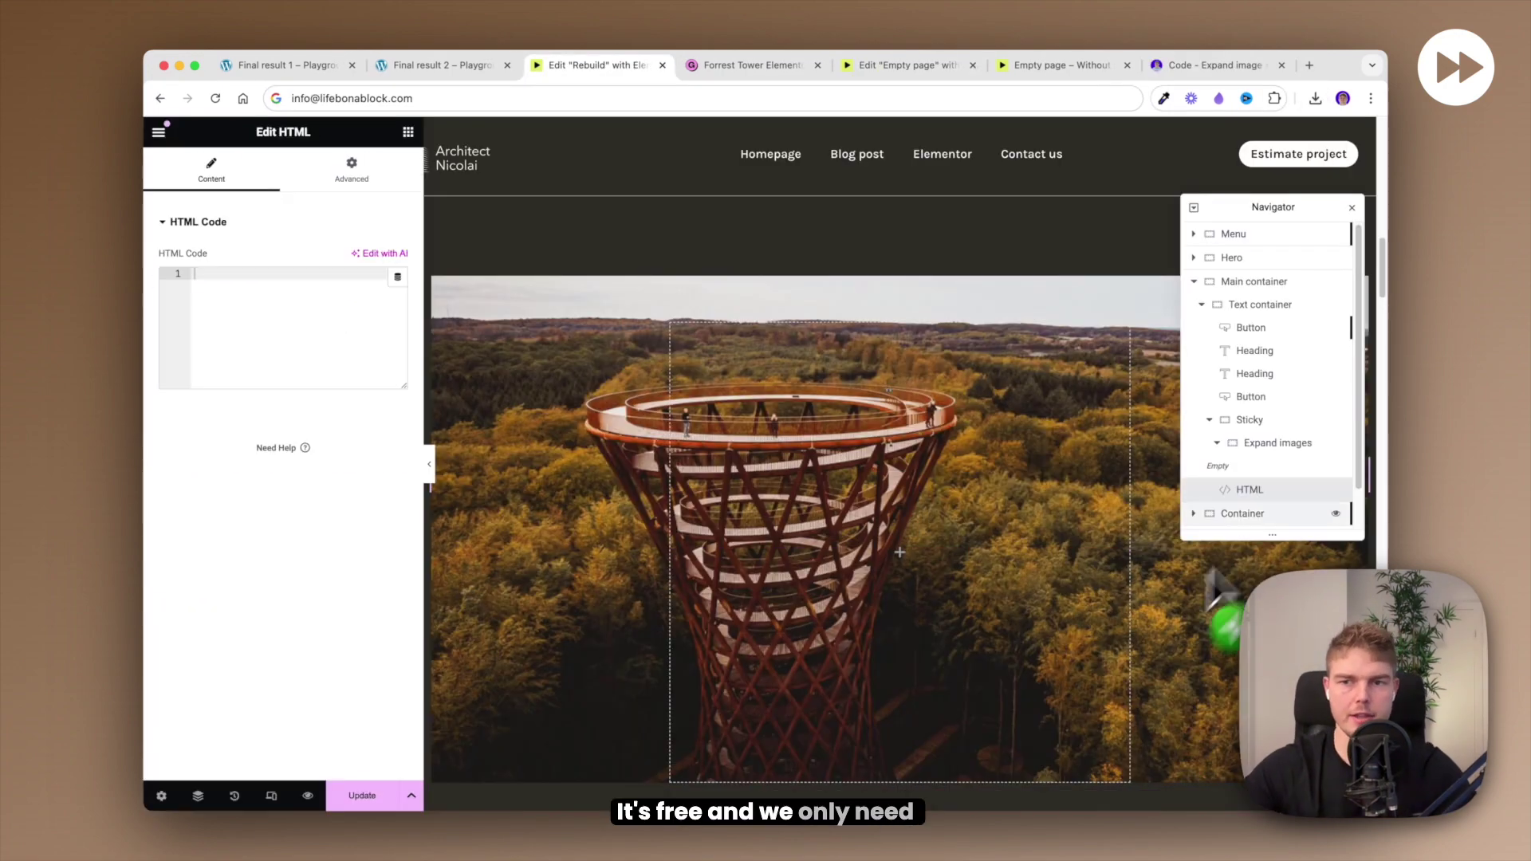
{"action": "key", "text": "ctrl+v"}
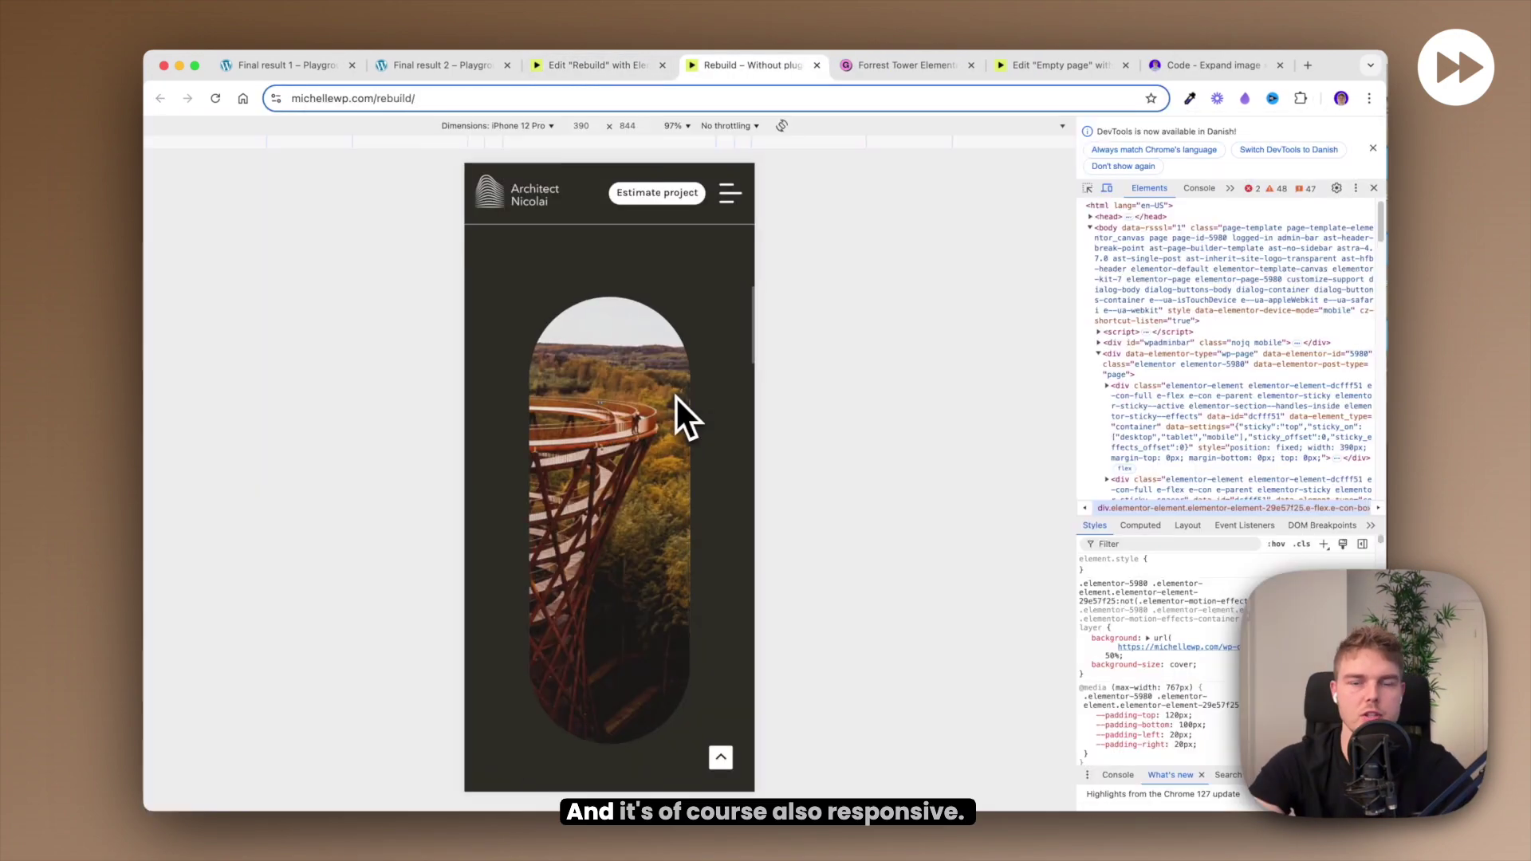
{"action": "scroll", "coordinate": [676, 396], "scroll_direction": "down", "scroll_amount": 5}
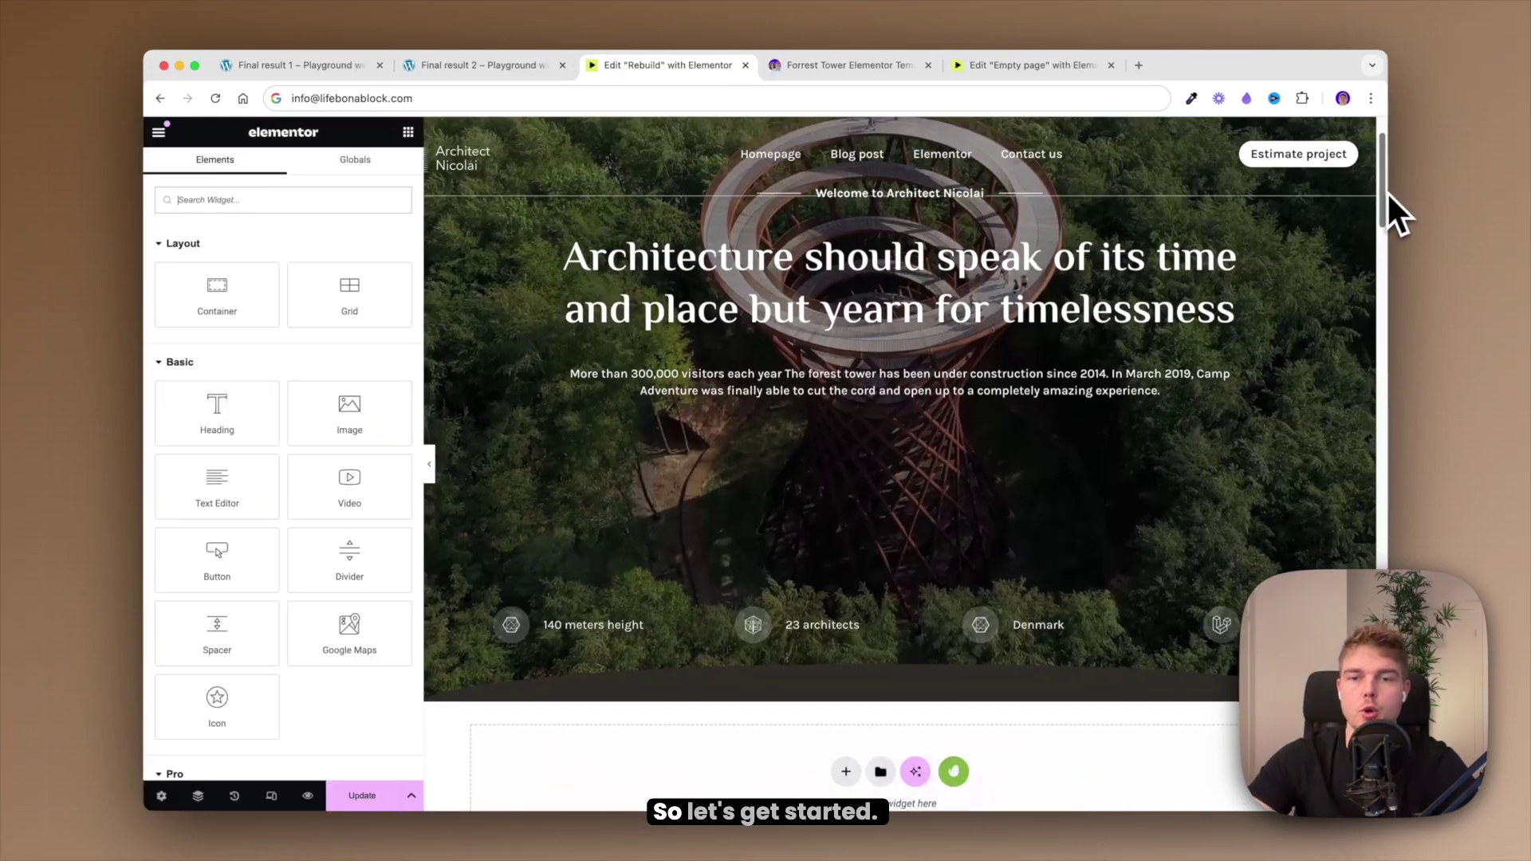
{"action": "left_click_drag", "start_coordinate": [1384, 192], "coordinate": [1377, 238]}
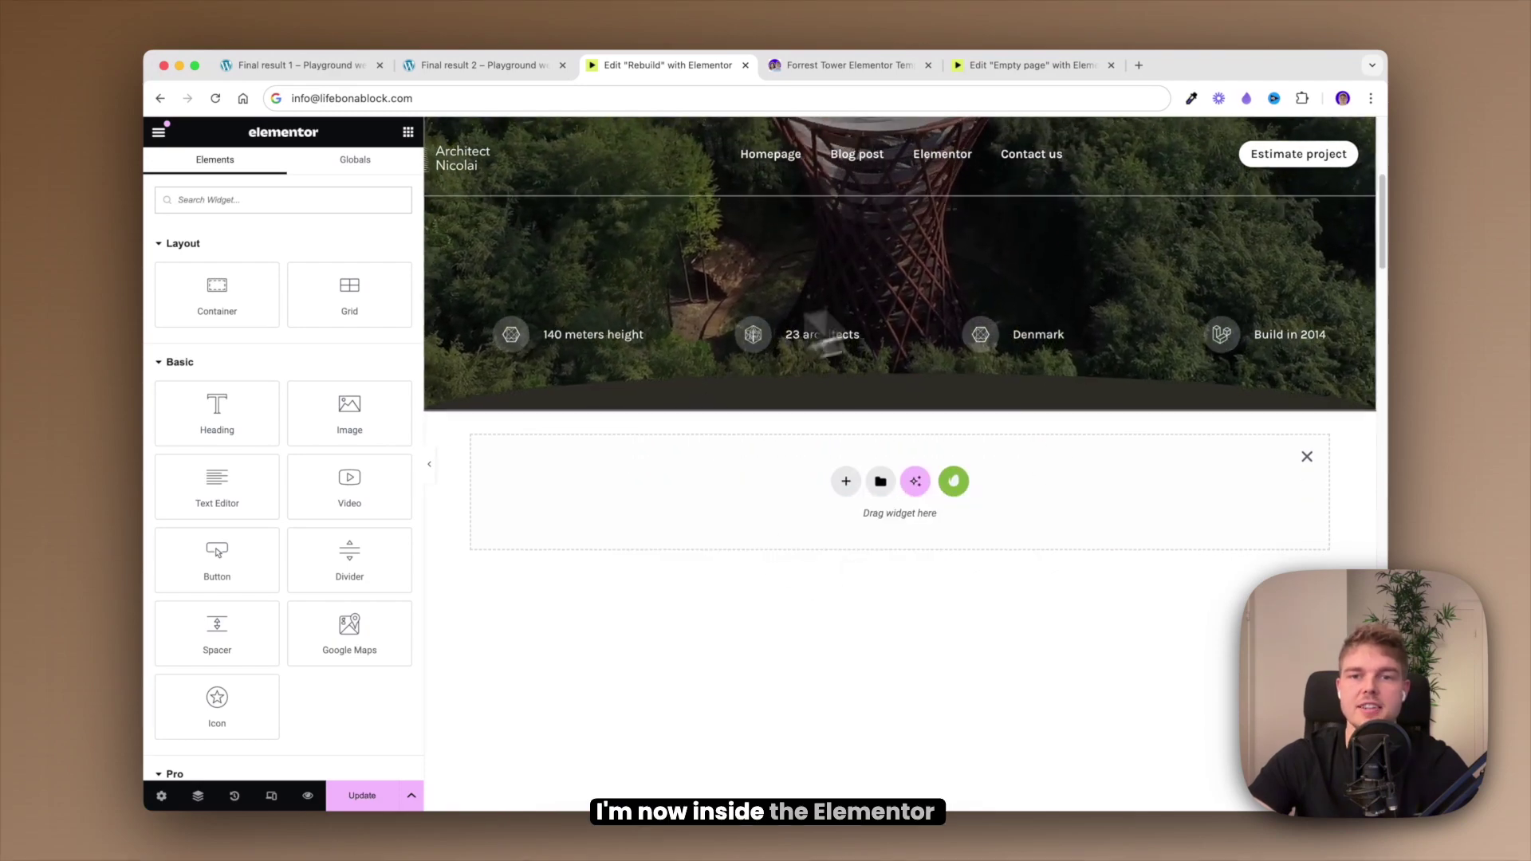
Step: Scroll the editor canvas, then go to the Forrest Tower Elementor Template's Gumroad page
{"action": "scroll", "coordinate": [665, 446], "scroll_direction": "up", "scroll_amount": 5}
{"action": "scroll", "coordinate": [821, 444], "scroll_direction": "down", "scroll_amount": 5}
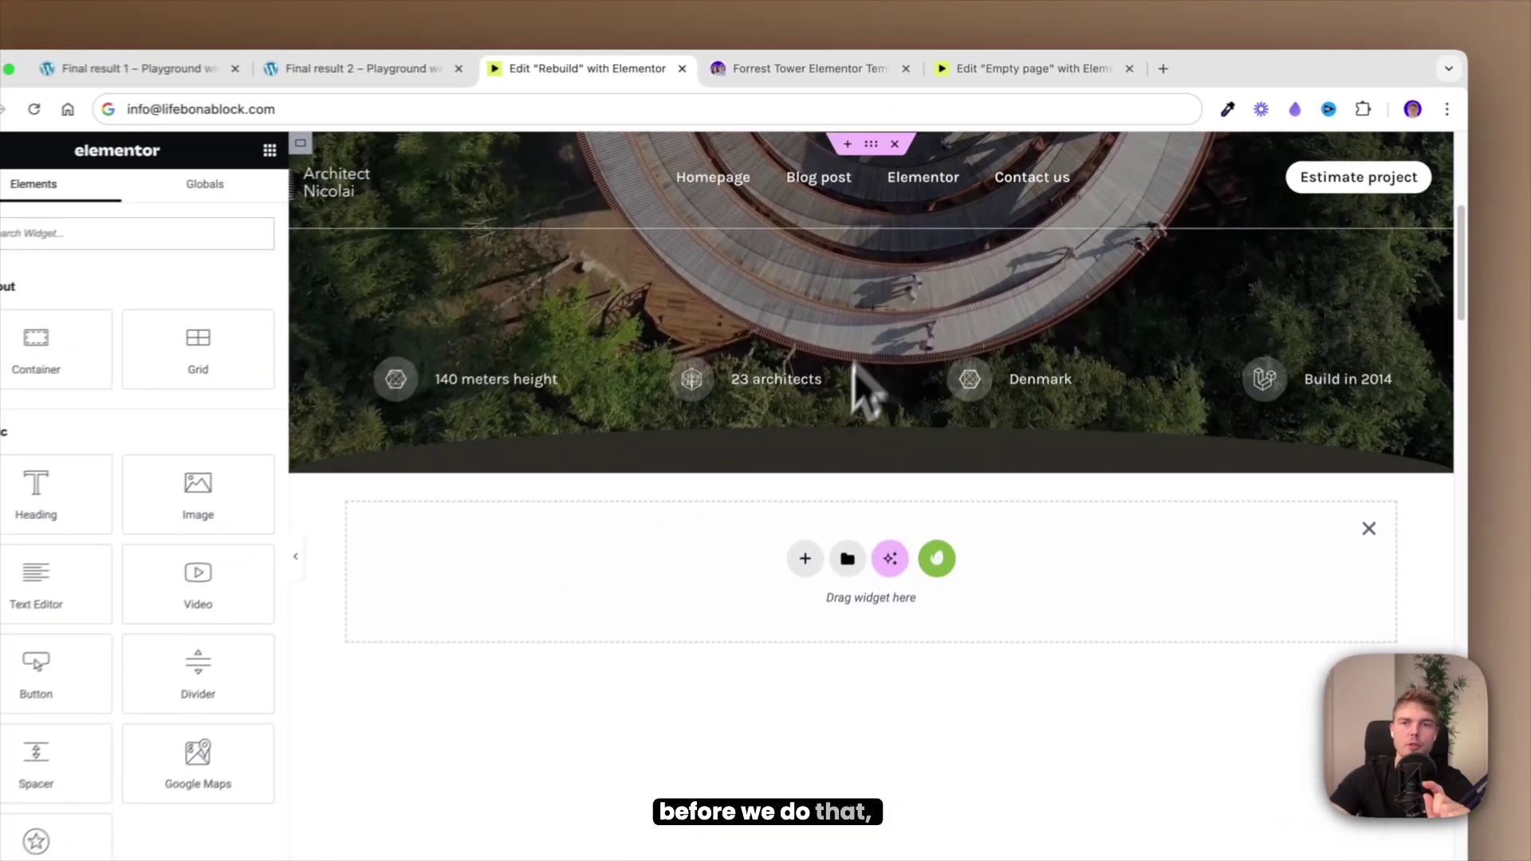
{"action": "left_click", "coordinate": [821, 86]}
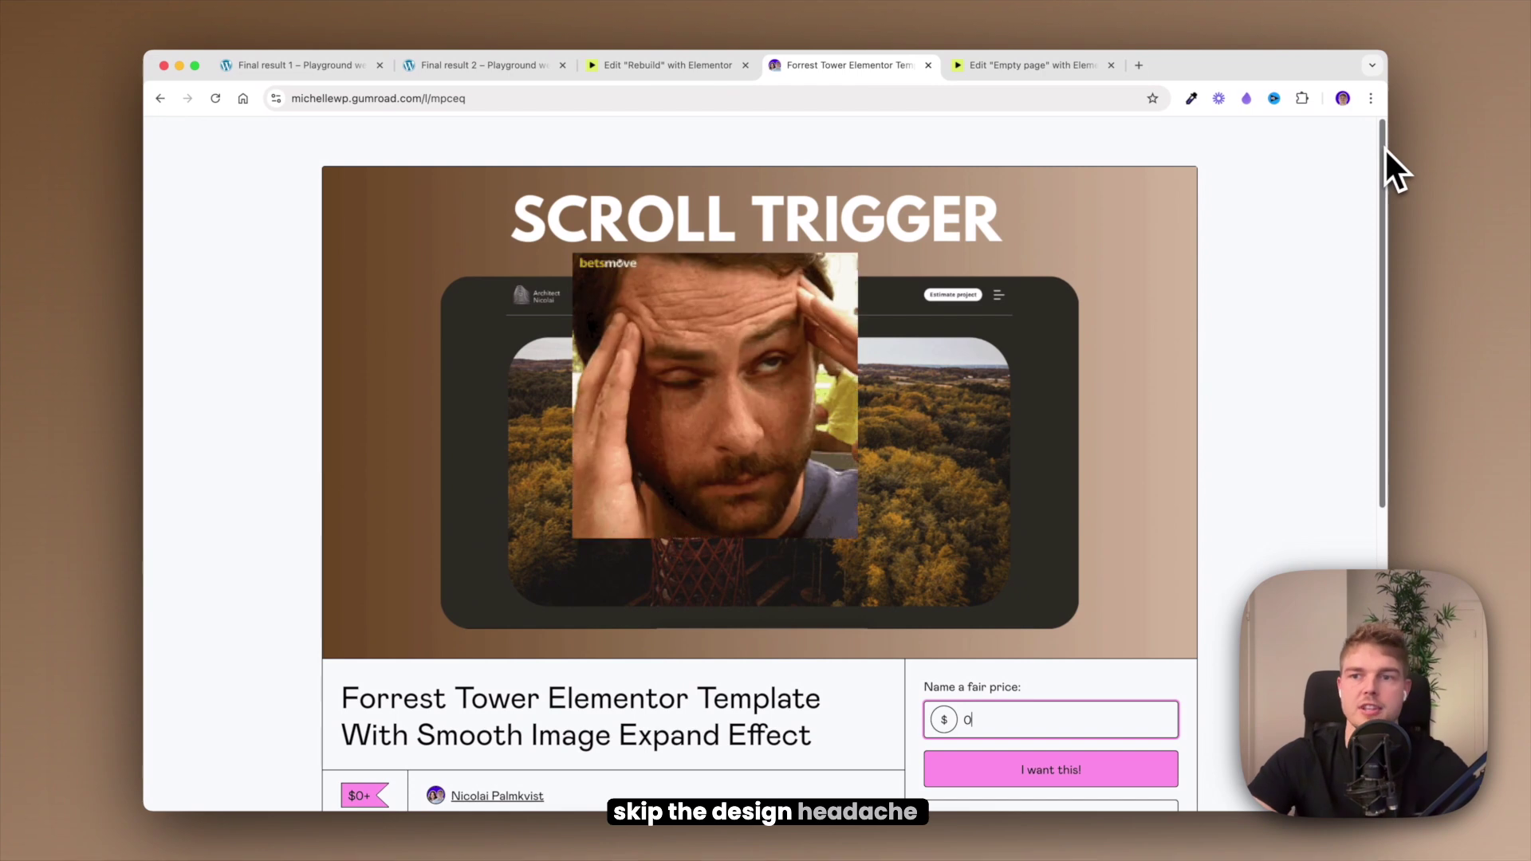
Step: Scroll down the Gumroad page for the Forrest Tower template
{"action": "left_click_drag", "start_coordinate": [1385, 152], "coordinate": [1373, 266]}
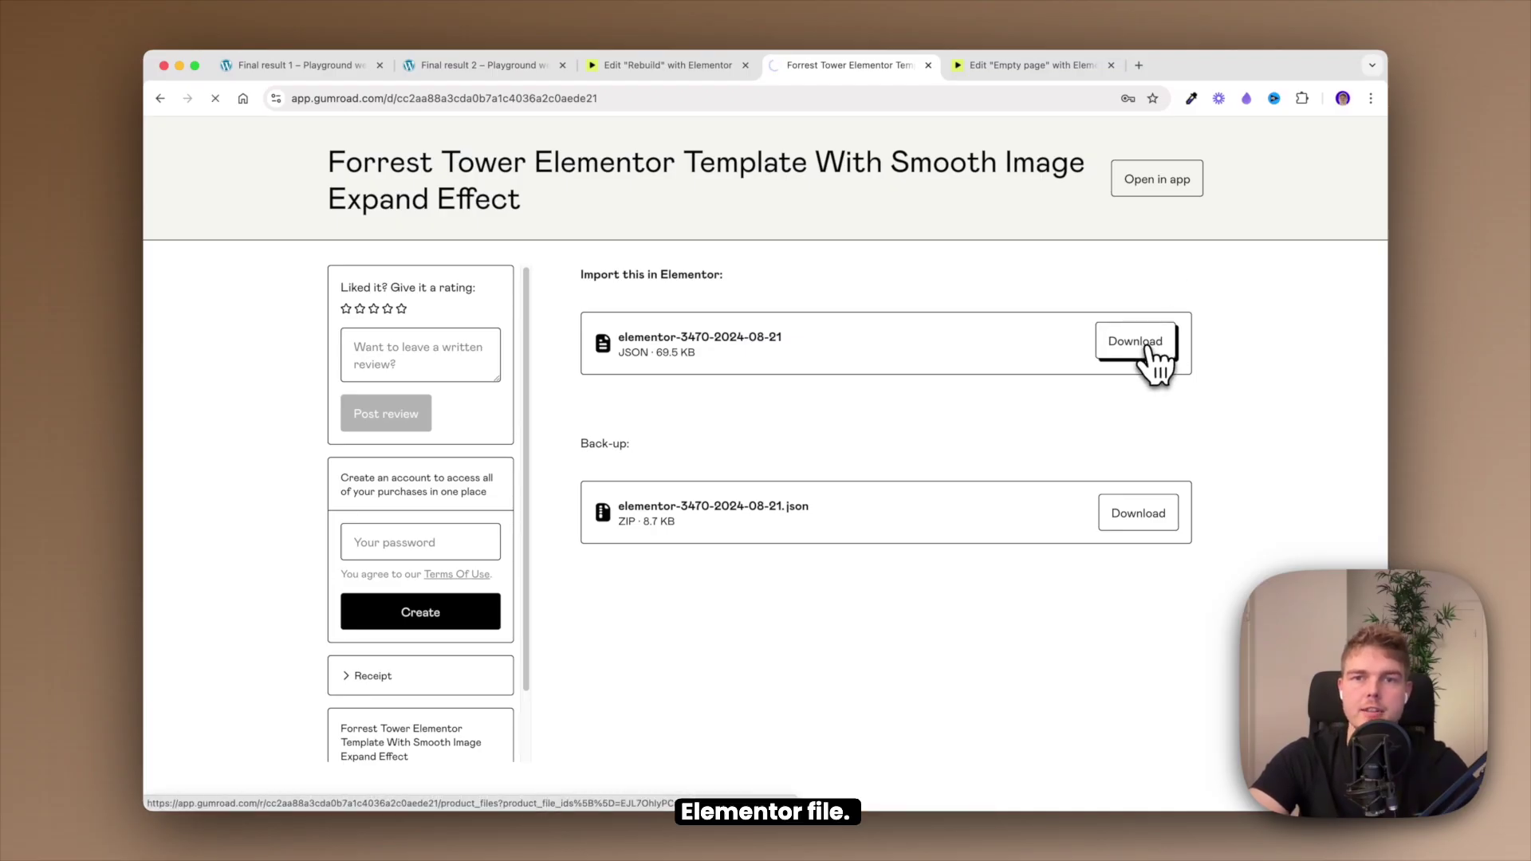
{"action": "left_click", "coordinate": [1136, 345]}
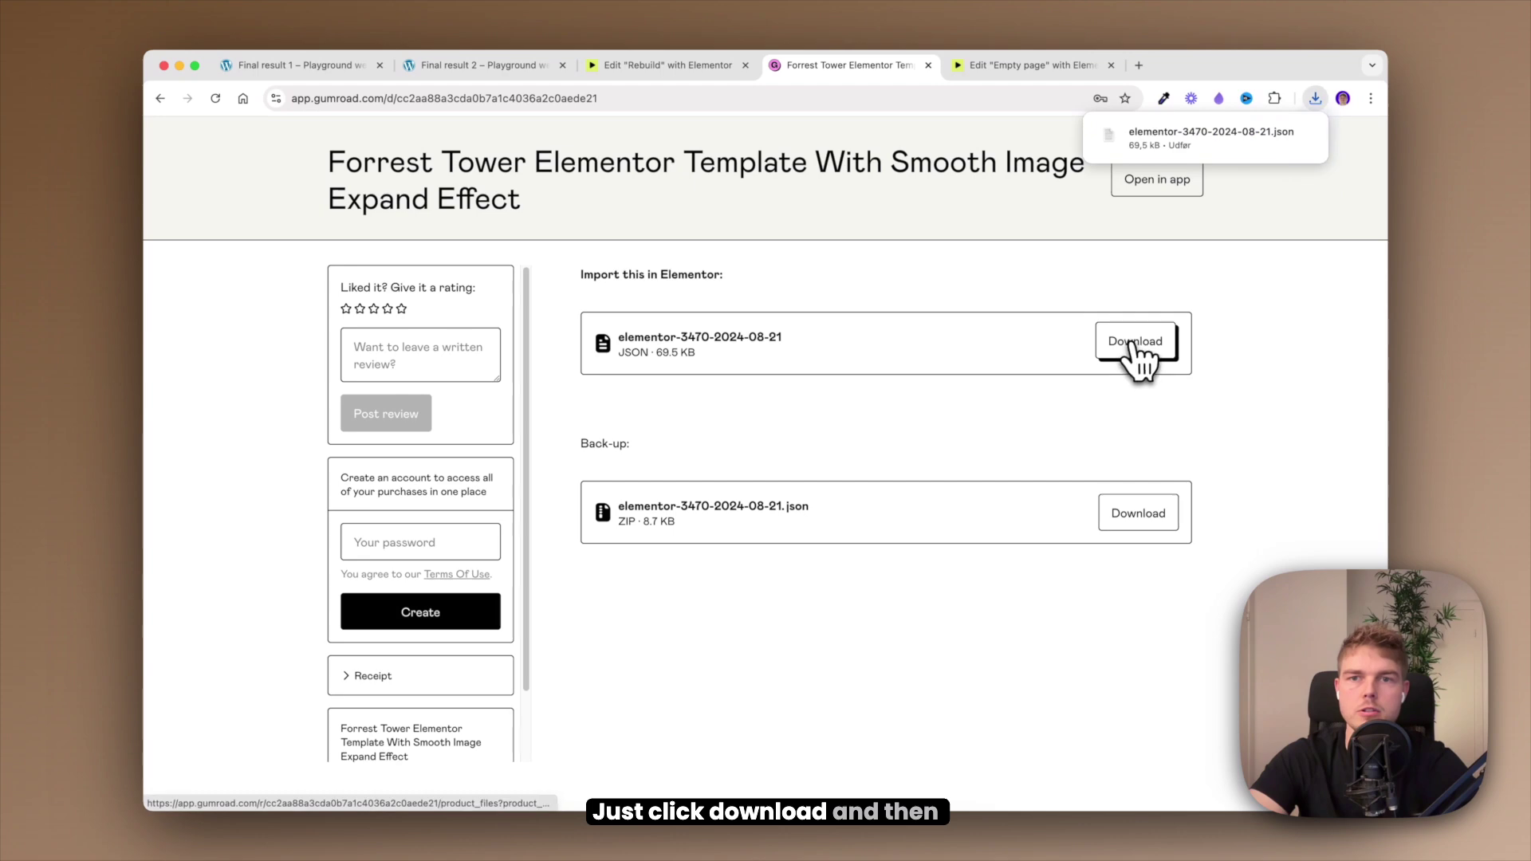
{"action": "left_click", "coordinate": [1028, 66]}
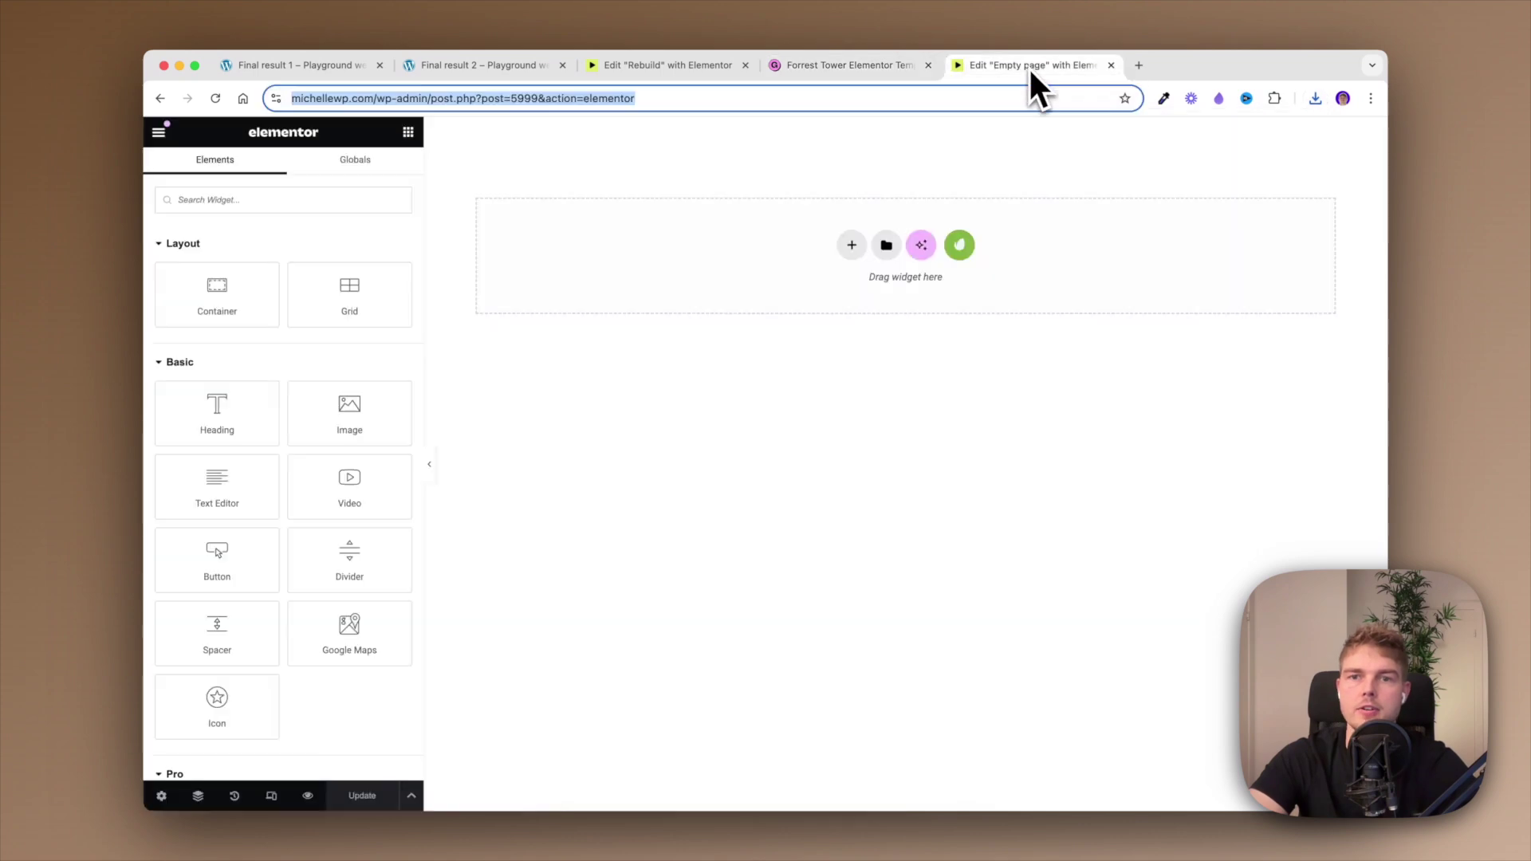
{"action": "left_click", "coordinate": [886, 246]}
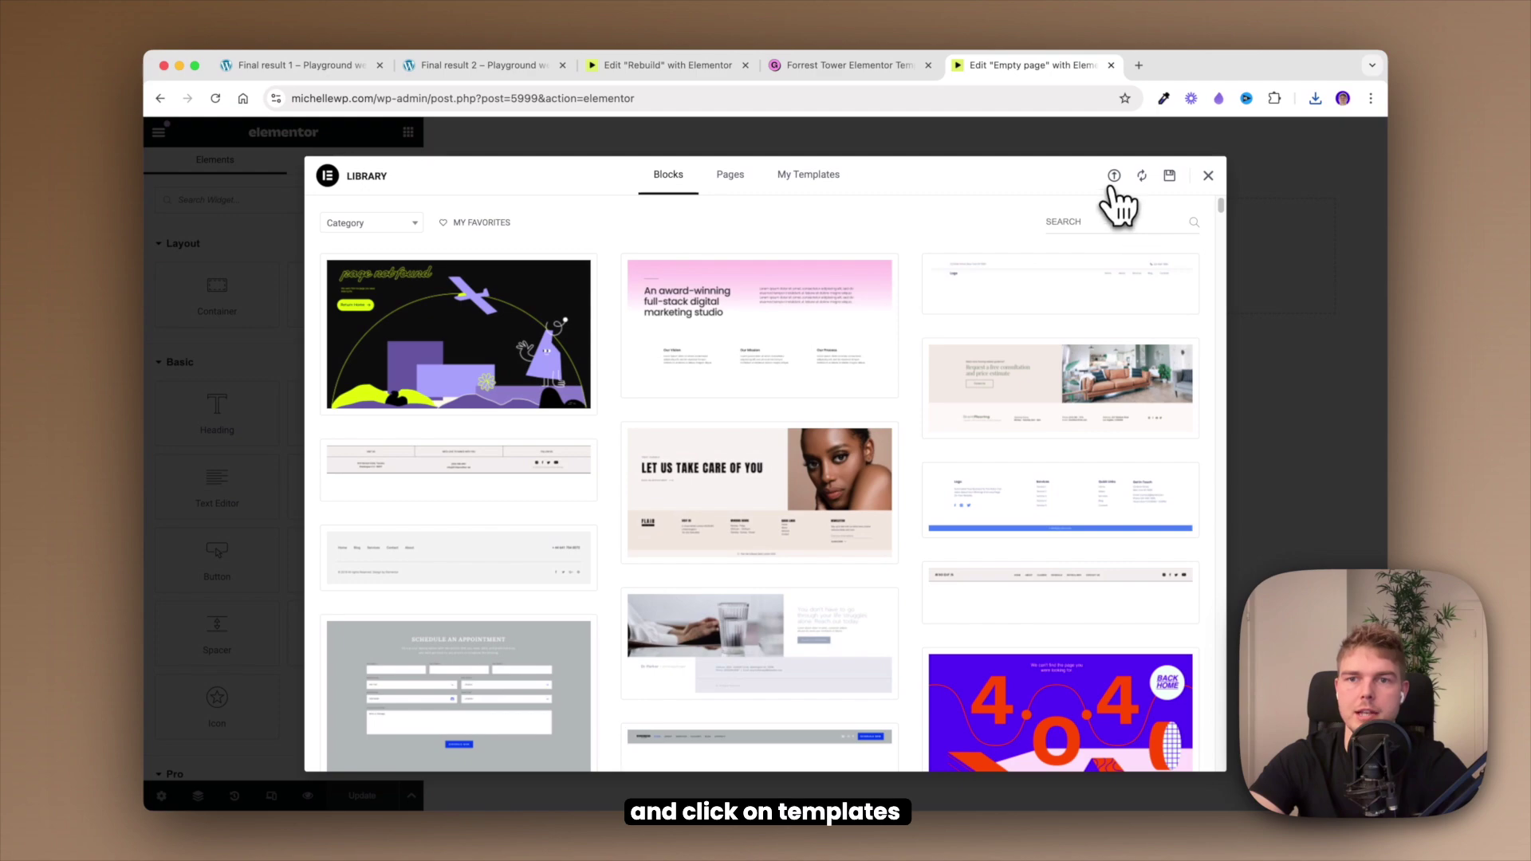
{"action": "left_click", "coordinate": [1114, 177]}
{"action": "left_click", "coordinate": [1315, 98]}
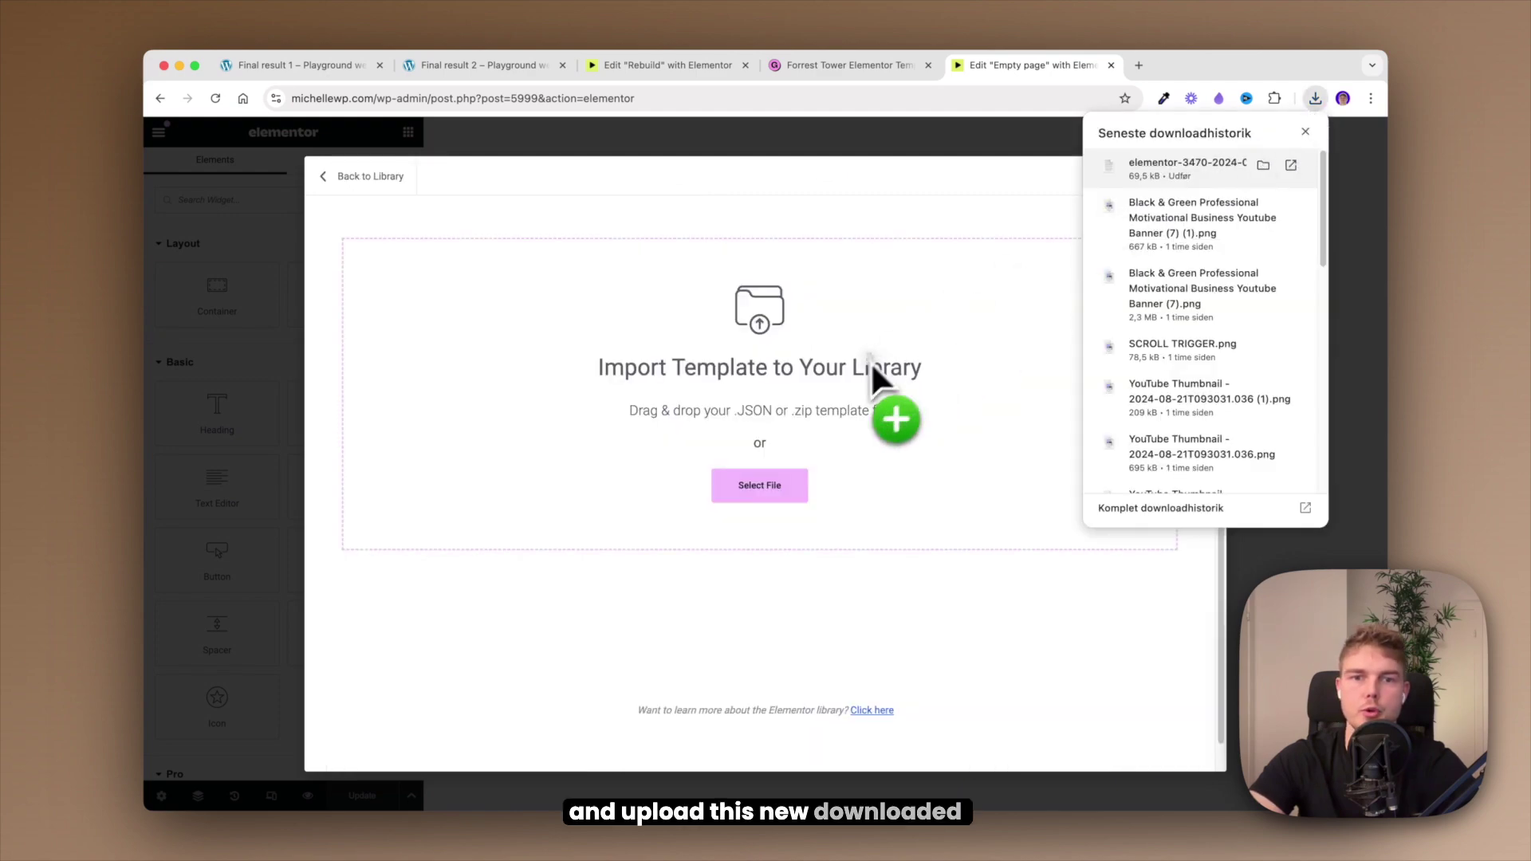
{"action": "left_click_drag", "start_coordinate": [872, 363], "coordinate": [874, 365]}
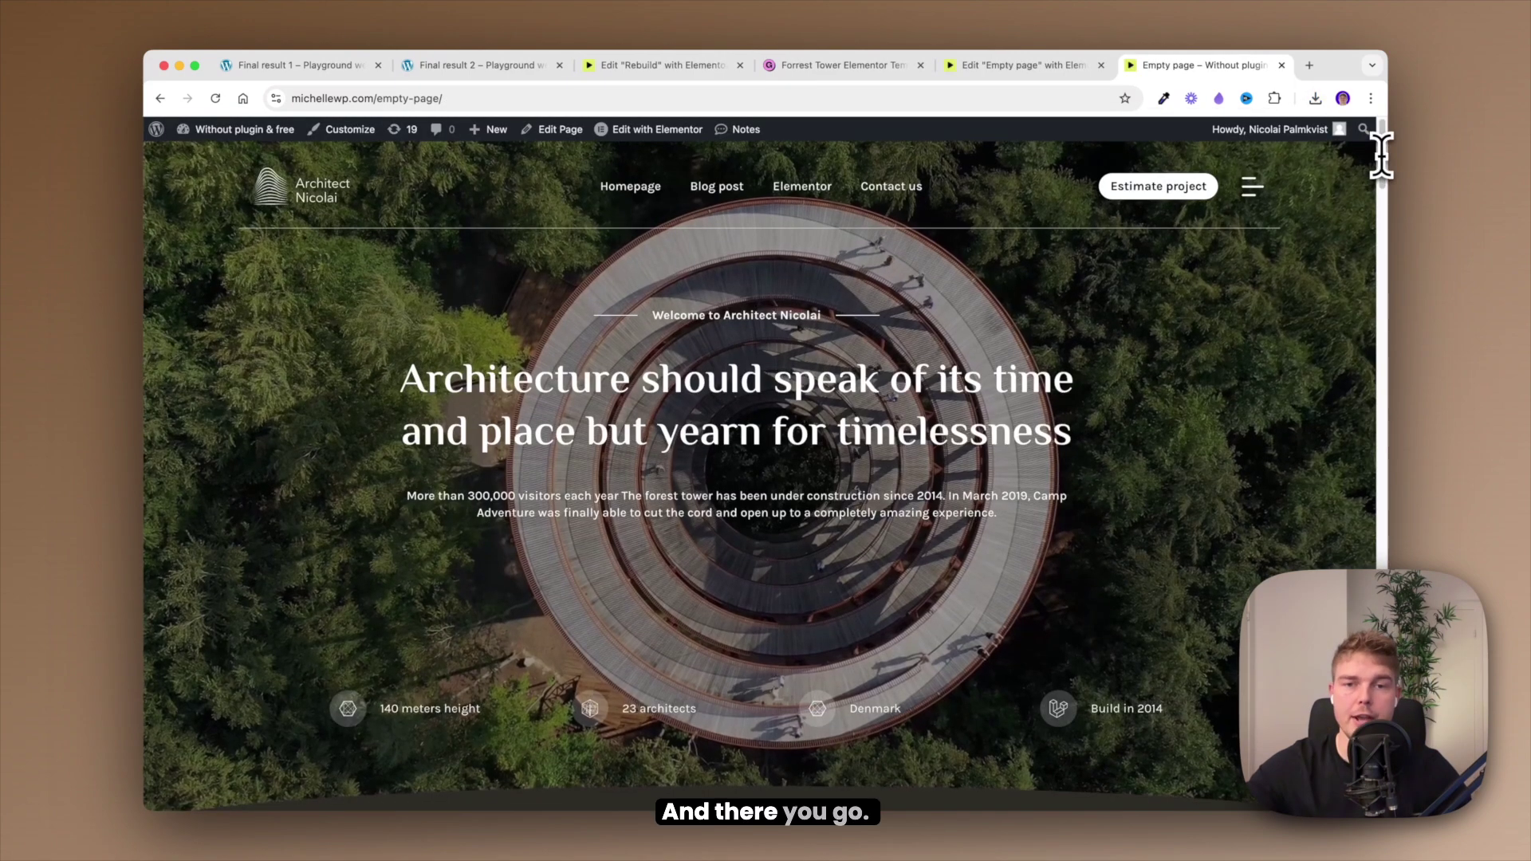
Step: Scroll the imported Empty page to watch the tower image grow full width, then return to Rebuild
{"action": "scroll", "coordinate": [1376, 196], "scroll_direction": "down", "scroll_amount": 10}
{"action": "scroll", "coordinate": [1368, 232], "scroll_direction": "down", "scroll_amount": 5}
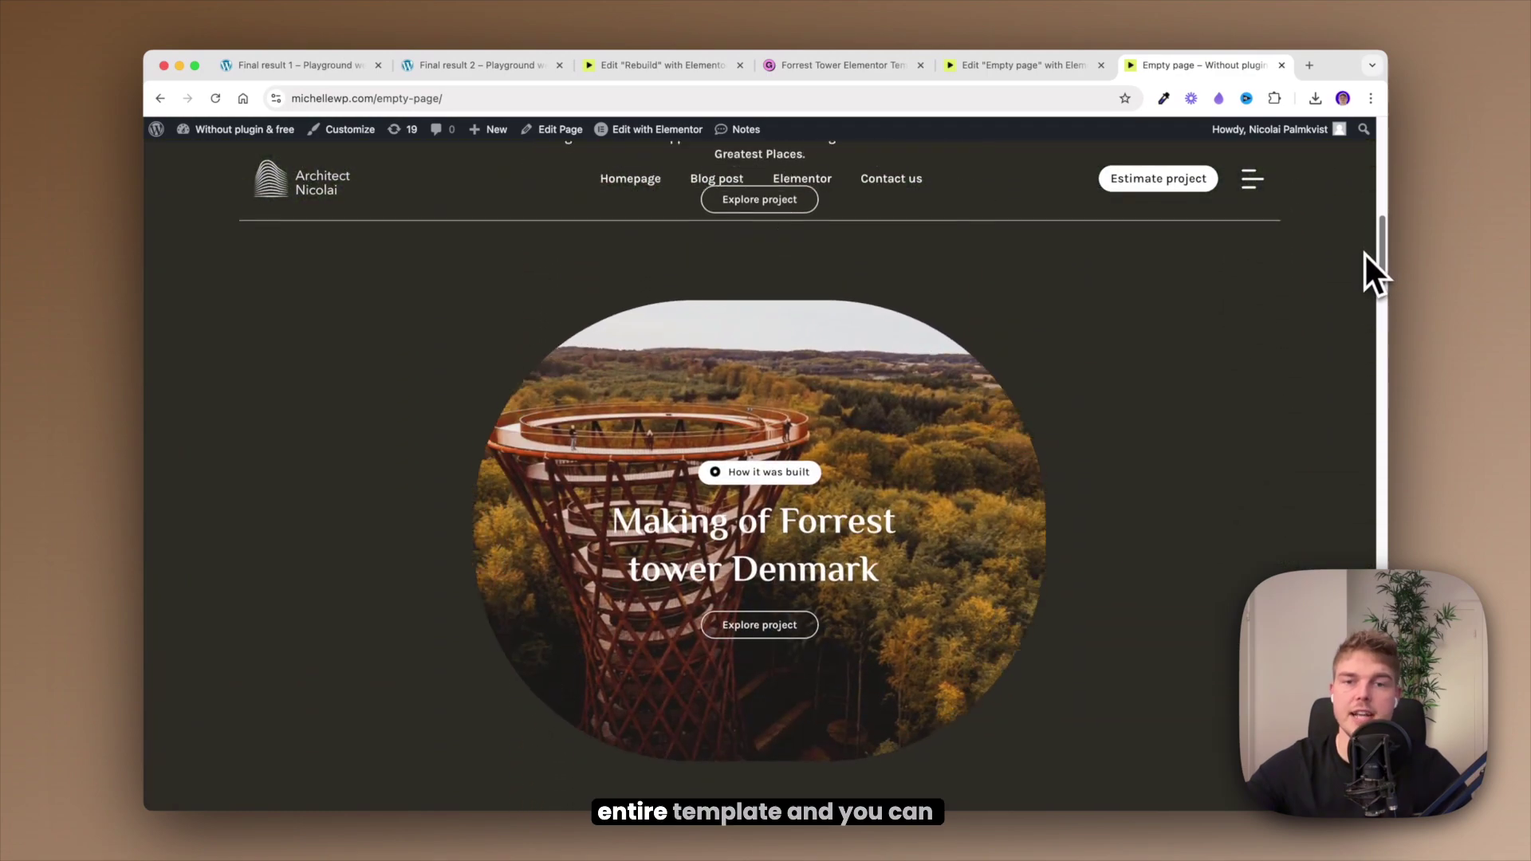
{"action": "scroll", "coordinate": [1362, 322], "scroll_direction": "down", "scroll_amount": 5}
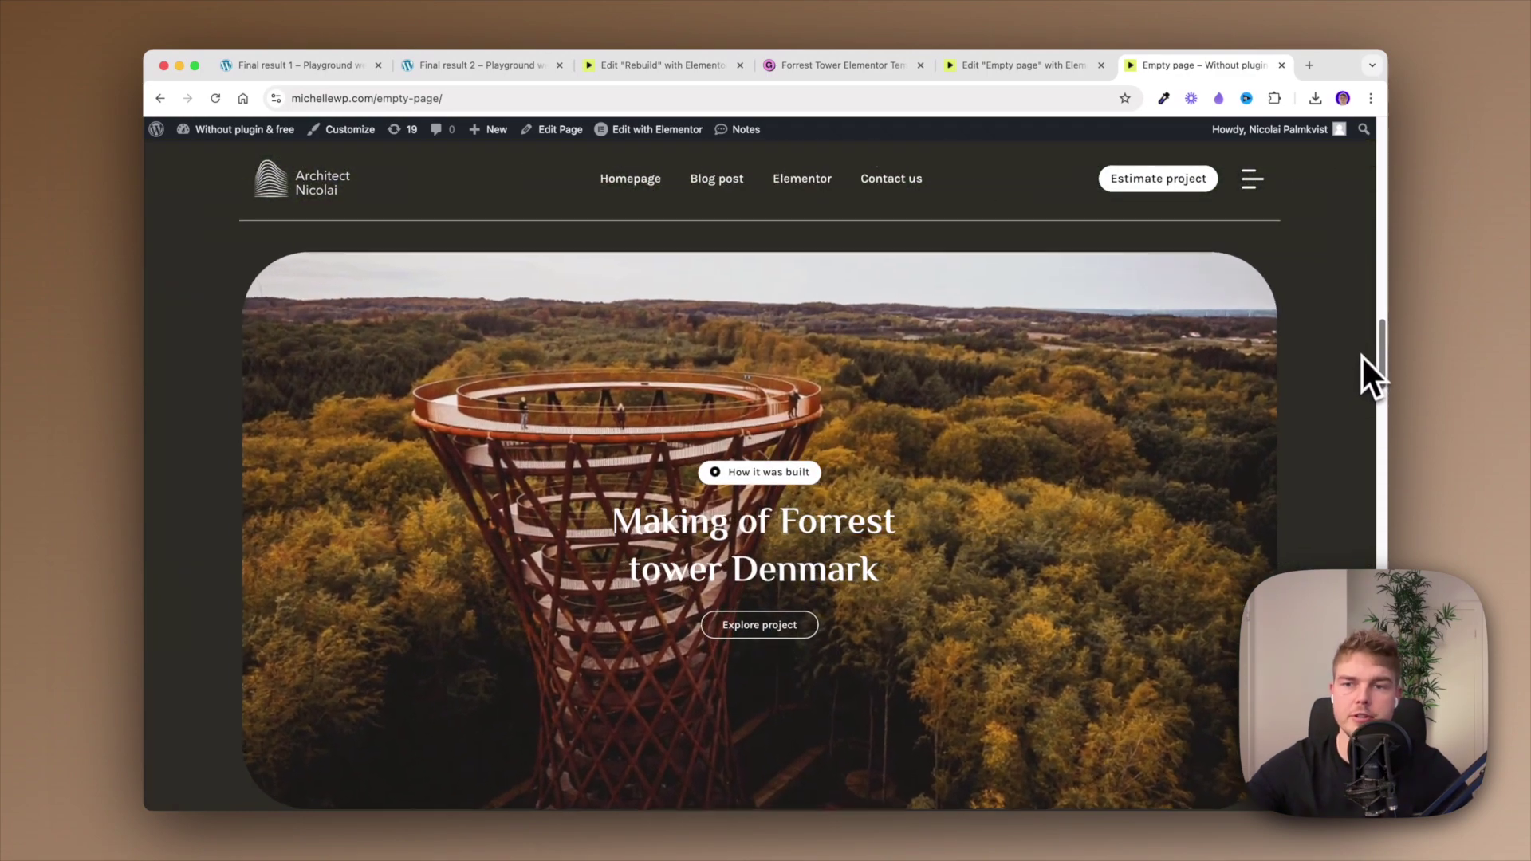
{"action": "scroll", "coordinate": [1346, 444], "scroll_direction": "down", "scroll_amount": 8}
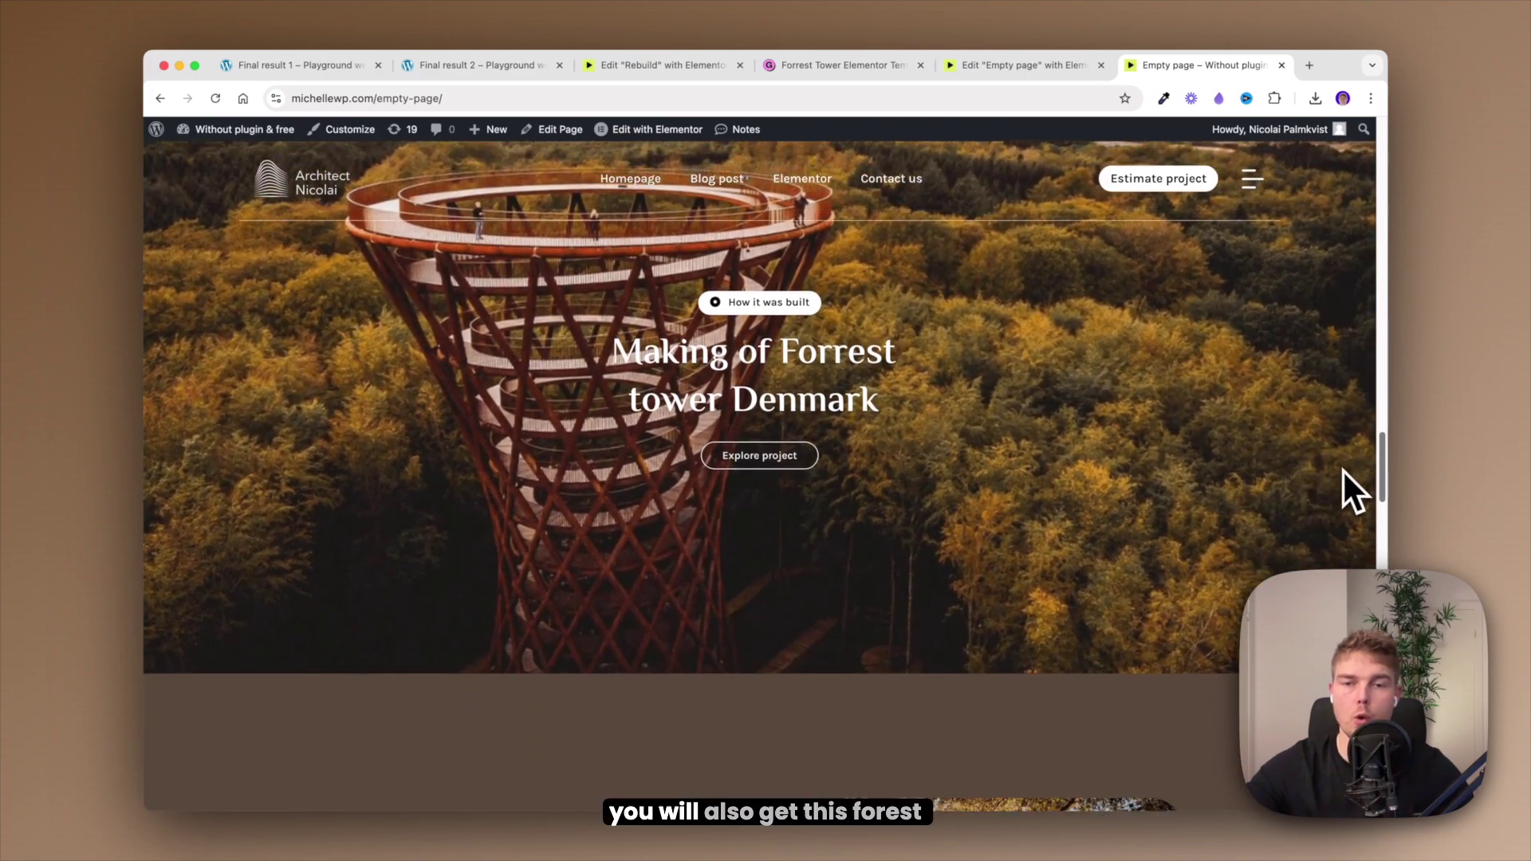
{"action": "scroll", "coordinate": [1332, 528], "scroll_direction": "down", "scroll_amount": 10}
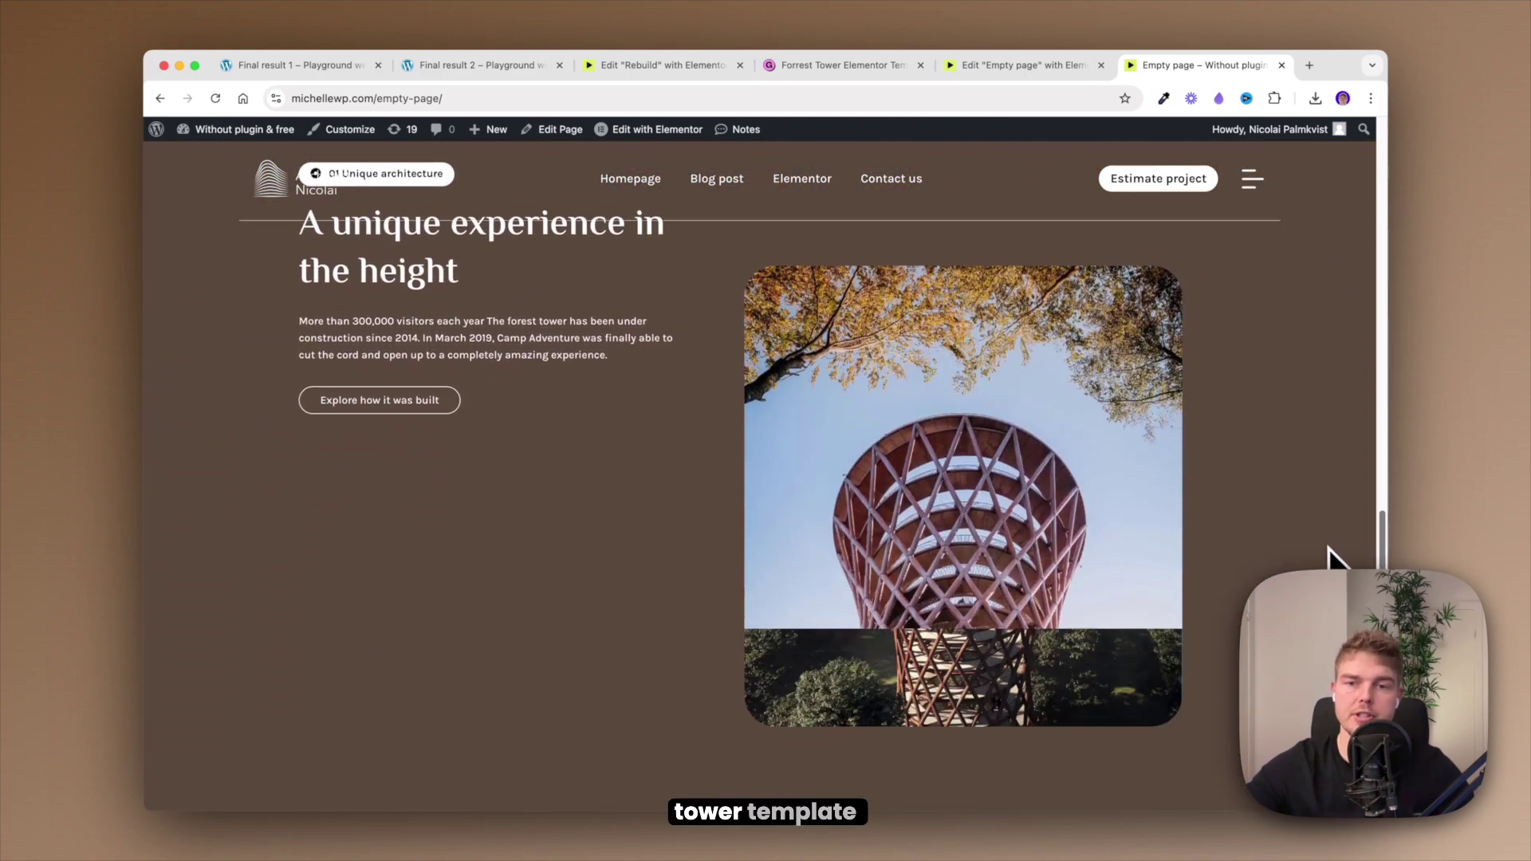
{"action": "scroll", "coordinate": [758, 479], "scroll_direction": "down", "scroll_amount": 10}
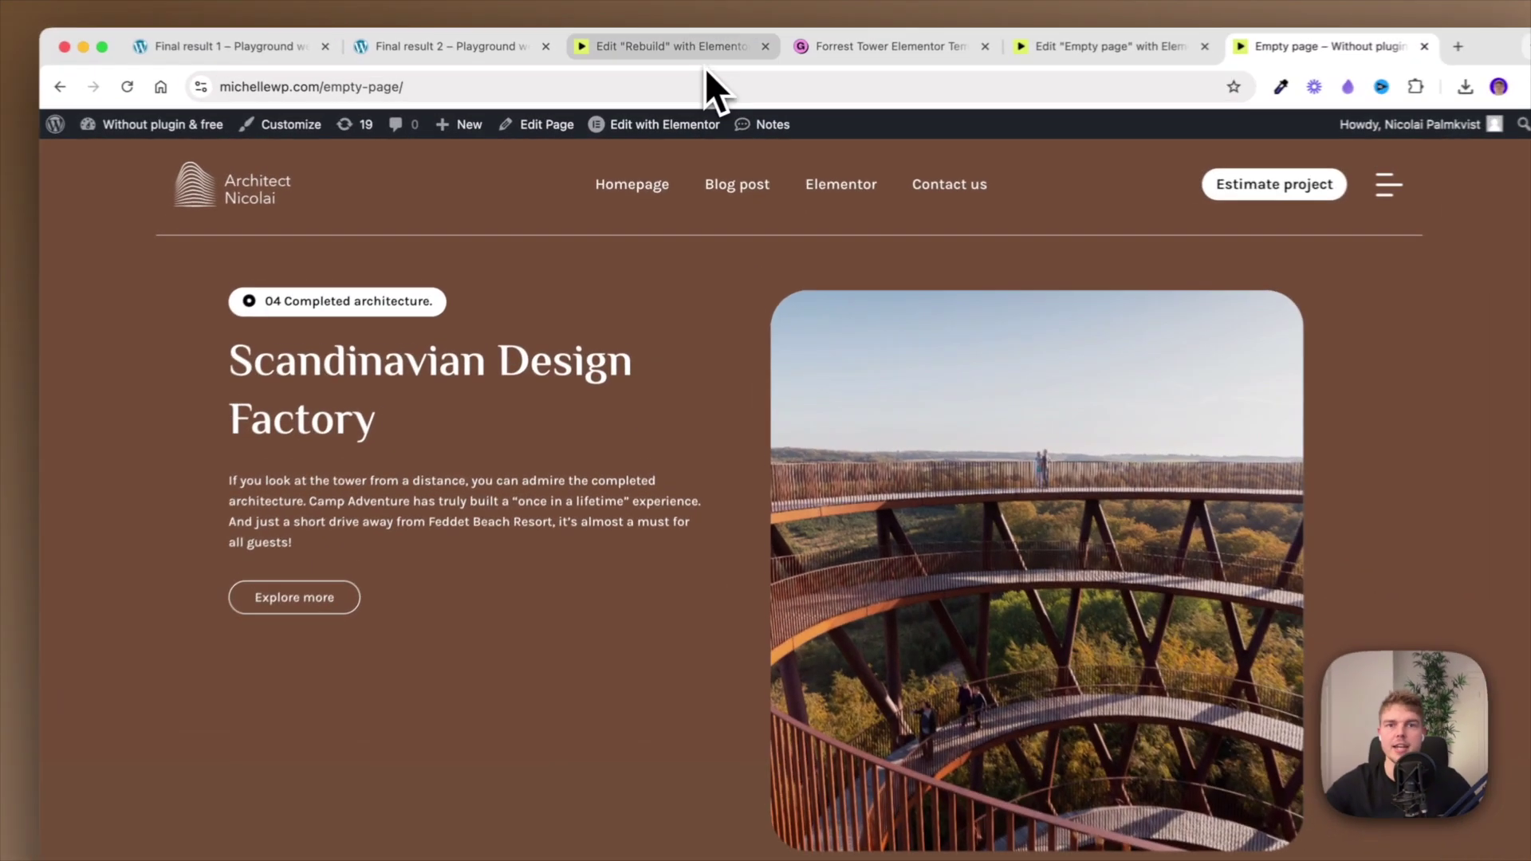
{"action": "left_click", "coordinate": [701, 54]}
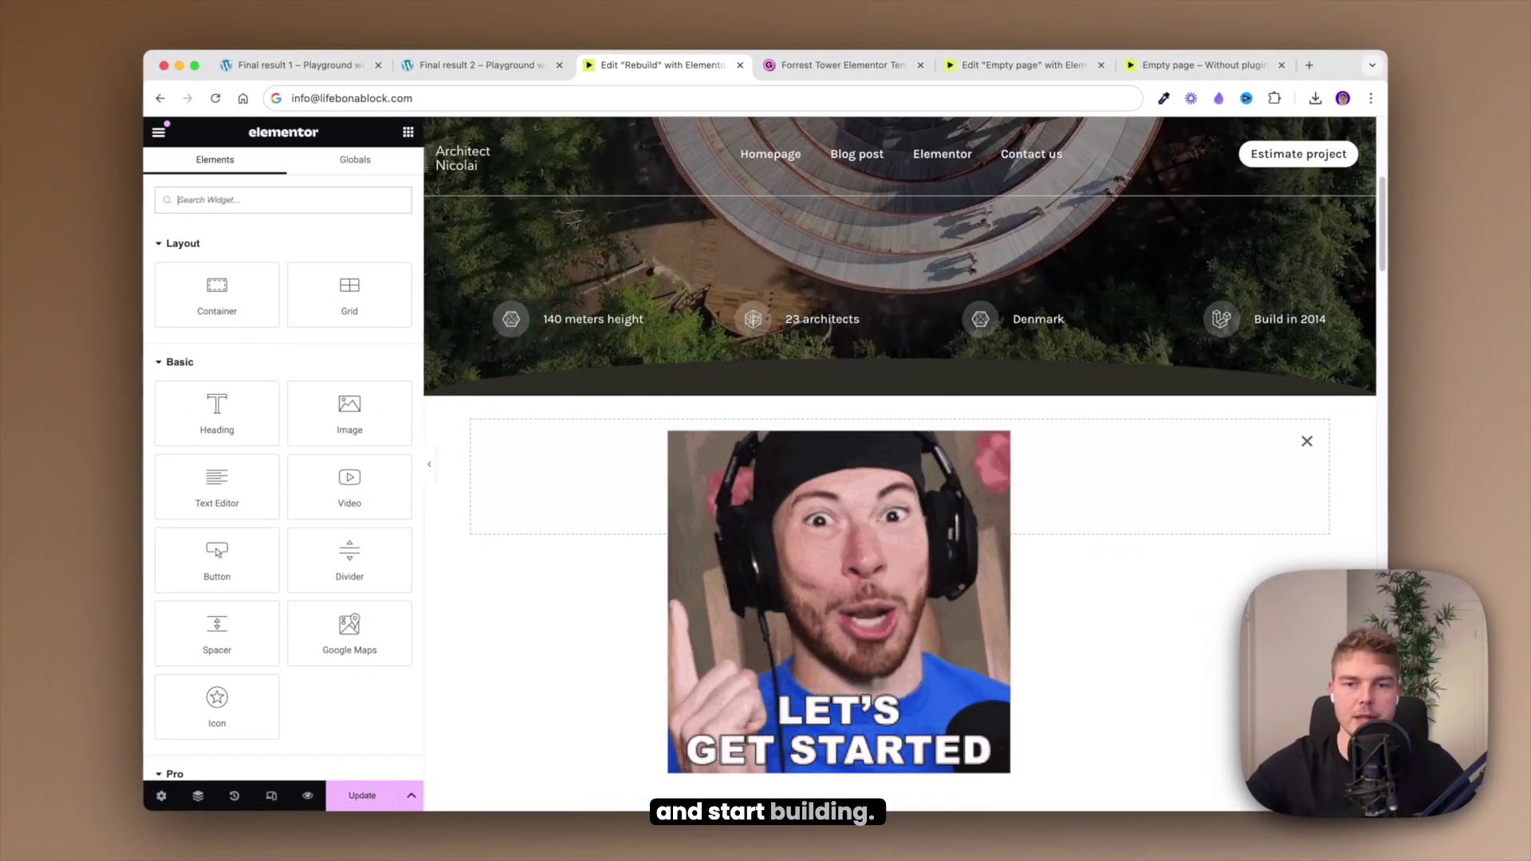
Step: Add a new single-column flexbox container below the hero section
{"action": "scroll", "coordinate": [852, 398], "scroll_direction": "down", "scroll_amount": 2}
{"action": "left_click", "coordinate": [845, 385]}
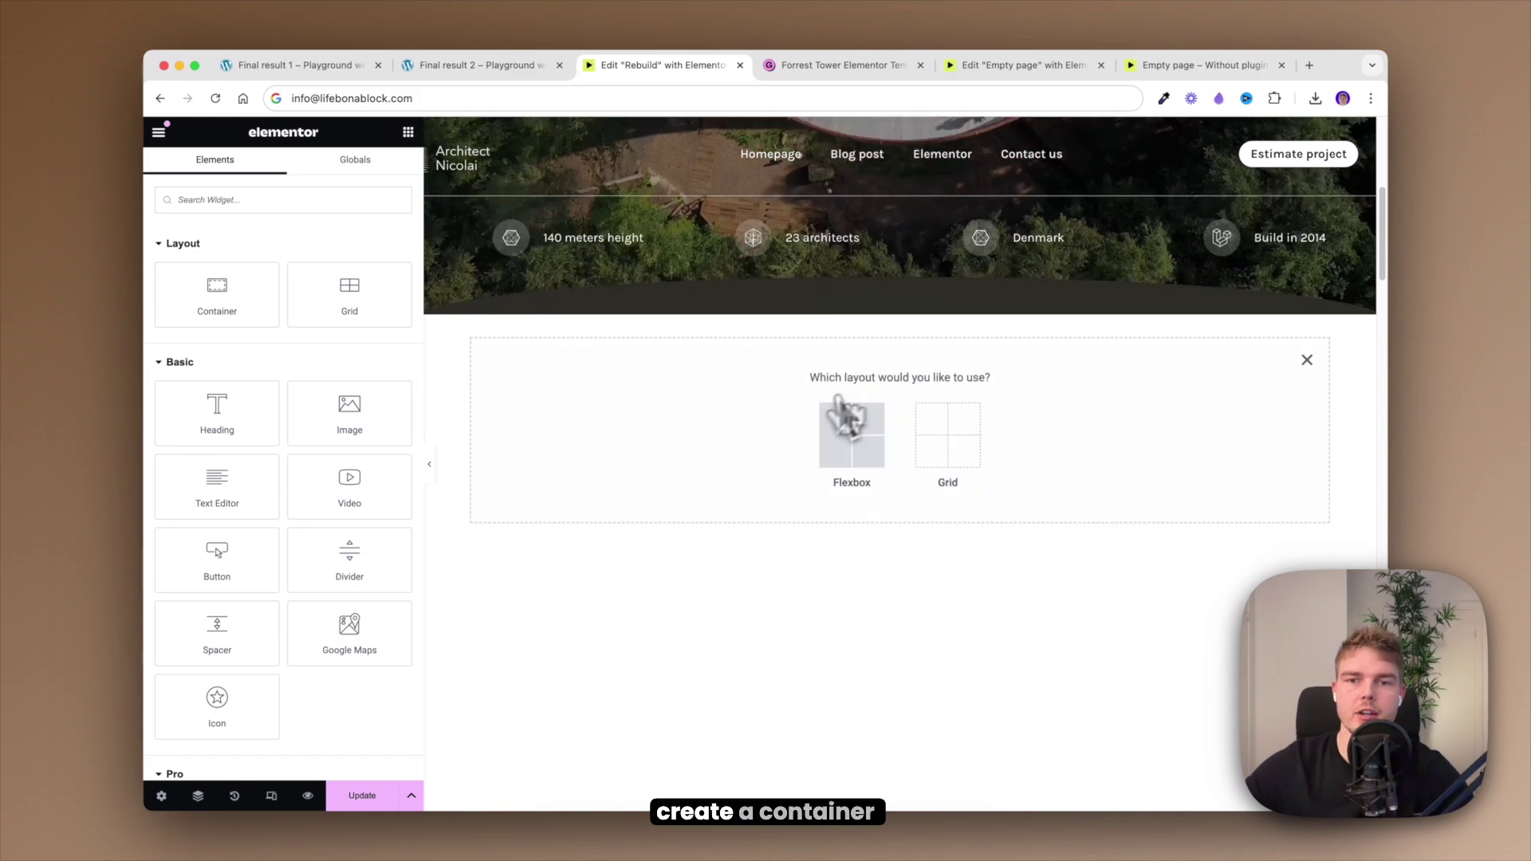
{"action": "left_click", "coordinate": [844, 427]}
{"action": "left_click", "coordinate": [717, 418]}
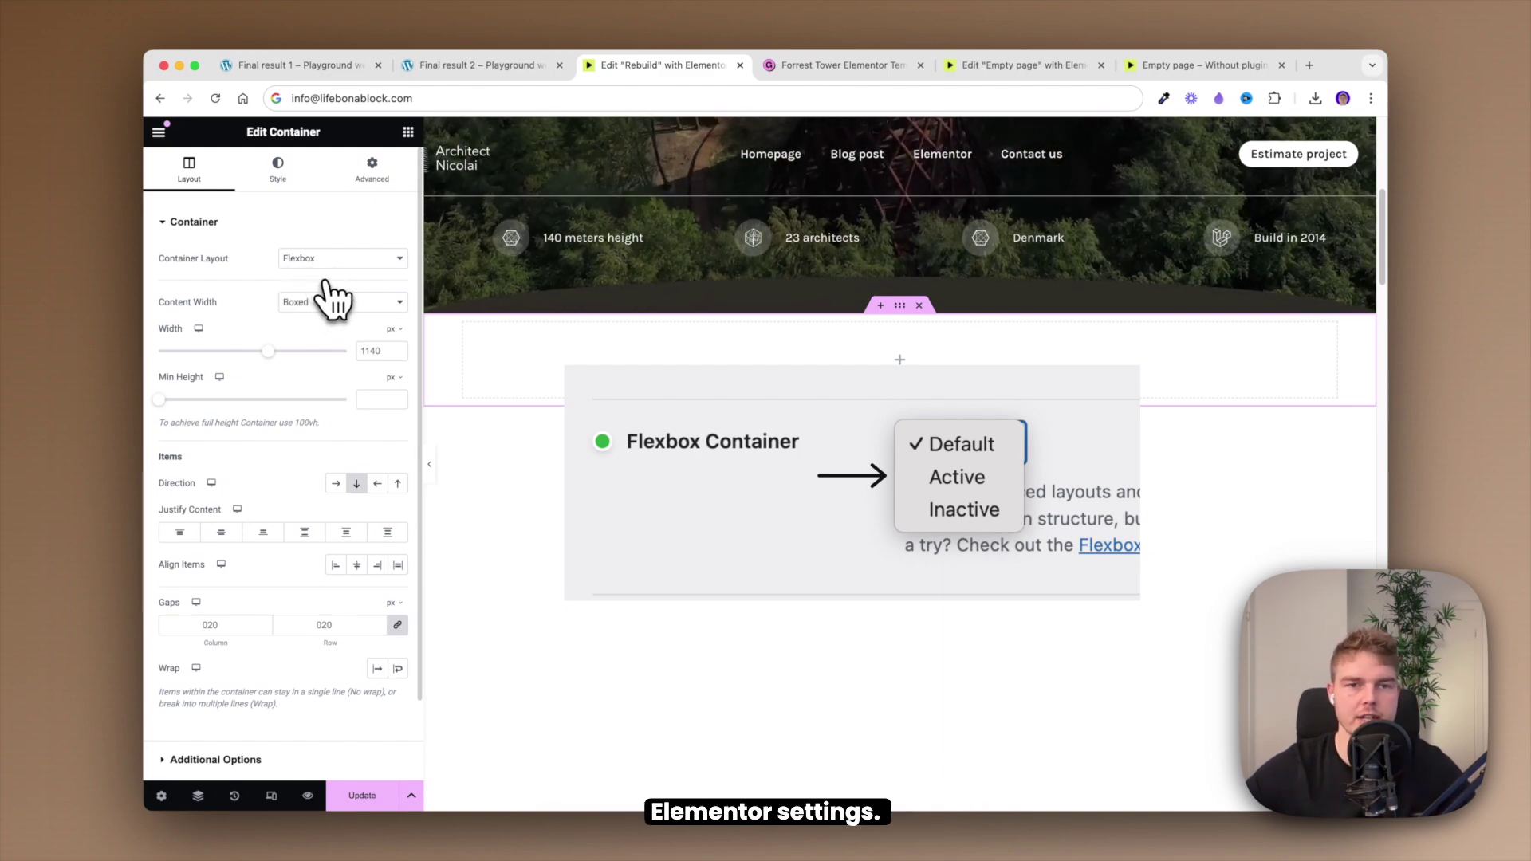
Step: Set the container's width to 100% and its minimum height to 400vh
{"action": "left_click", "coordinate": [397, 329]}
{"action": "left_click", "coordinate": [396, 343]}
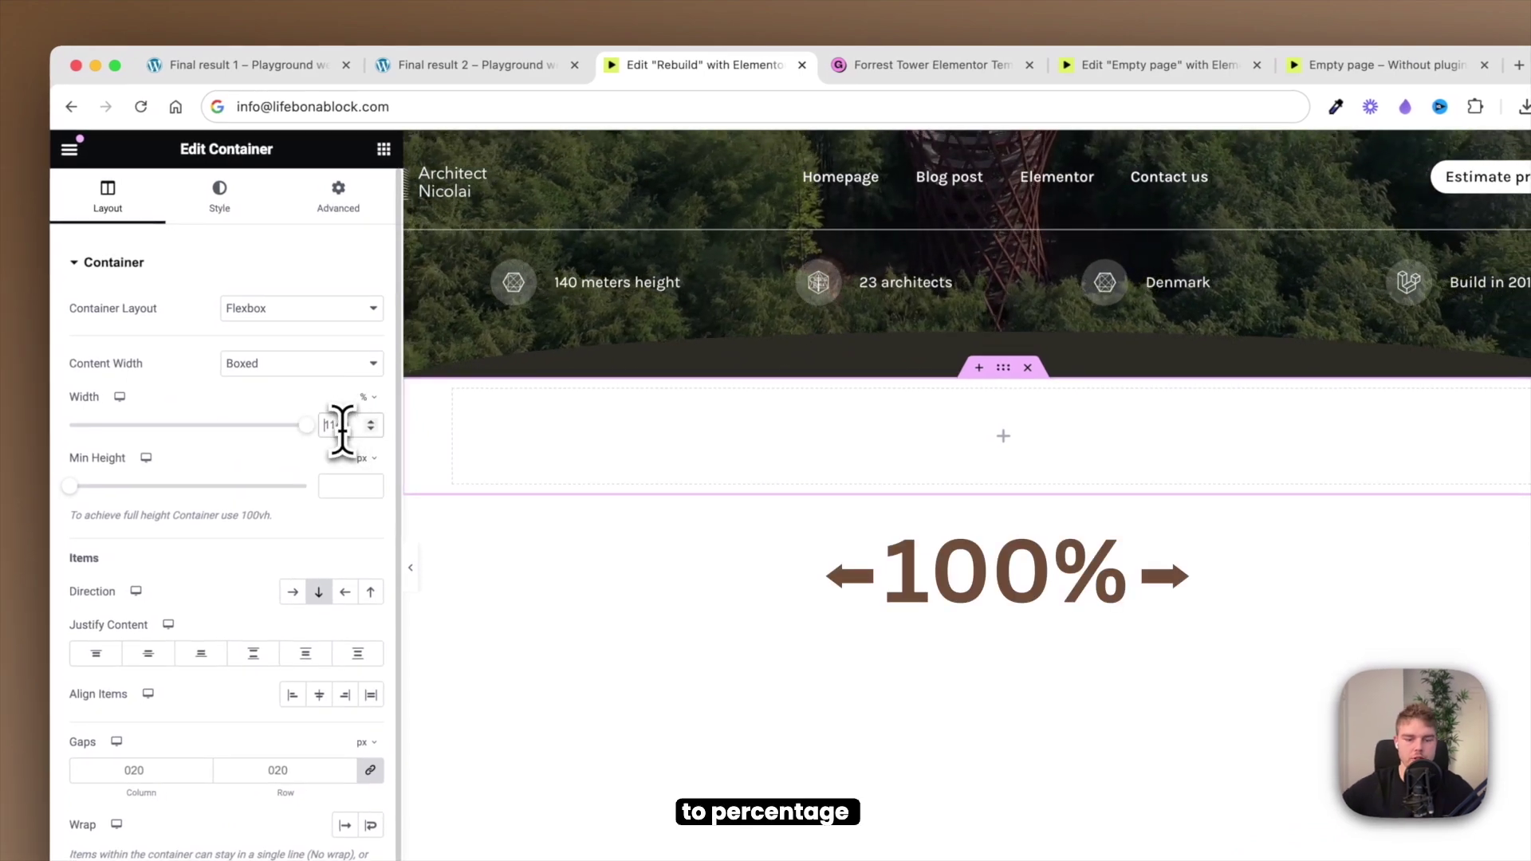
{"action": "type", "text": "100"}
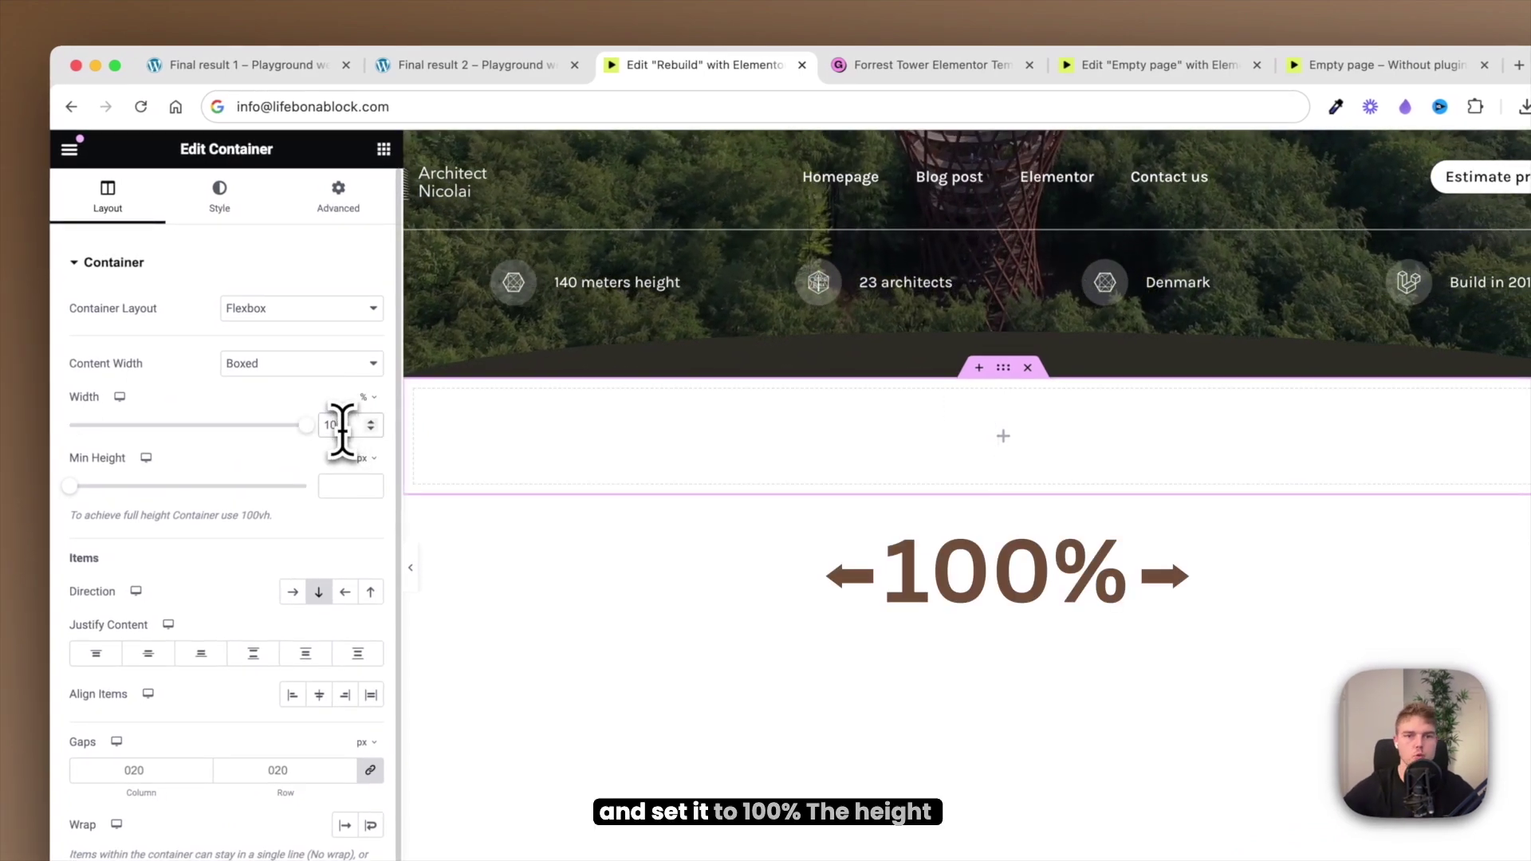
{"action": "left_click", "coordinate": [362, 459]}
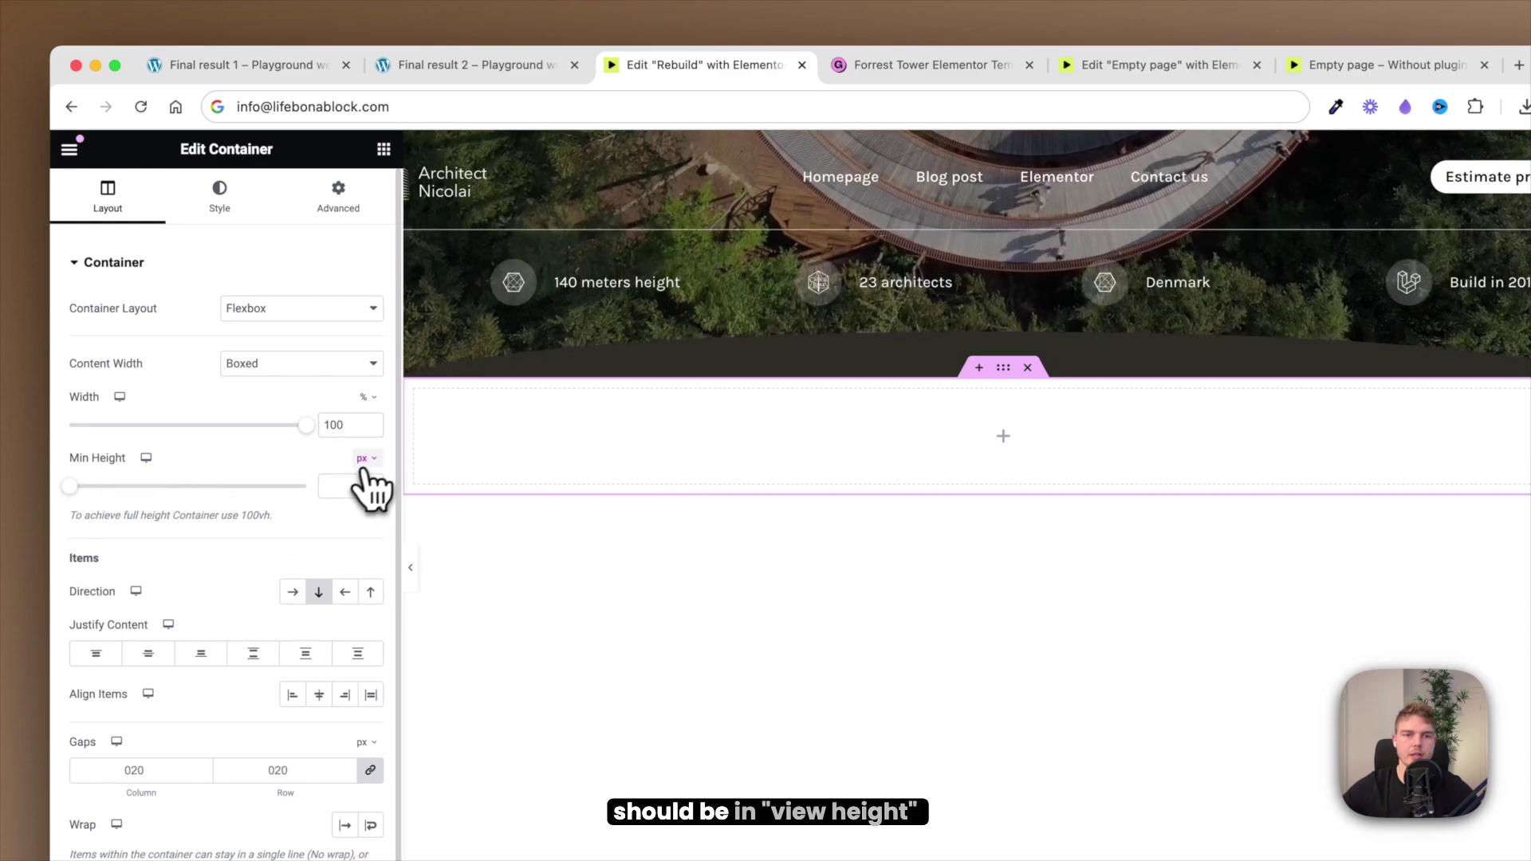
{"action": "left_click", "coordinate": [375, 533]}
{"action": "left_click", "coordinate": [331, 486]}
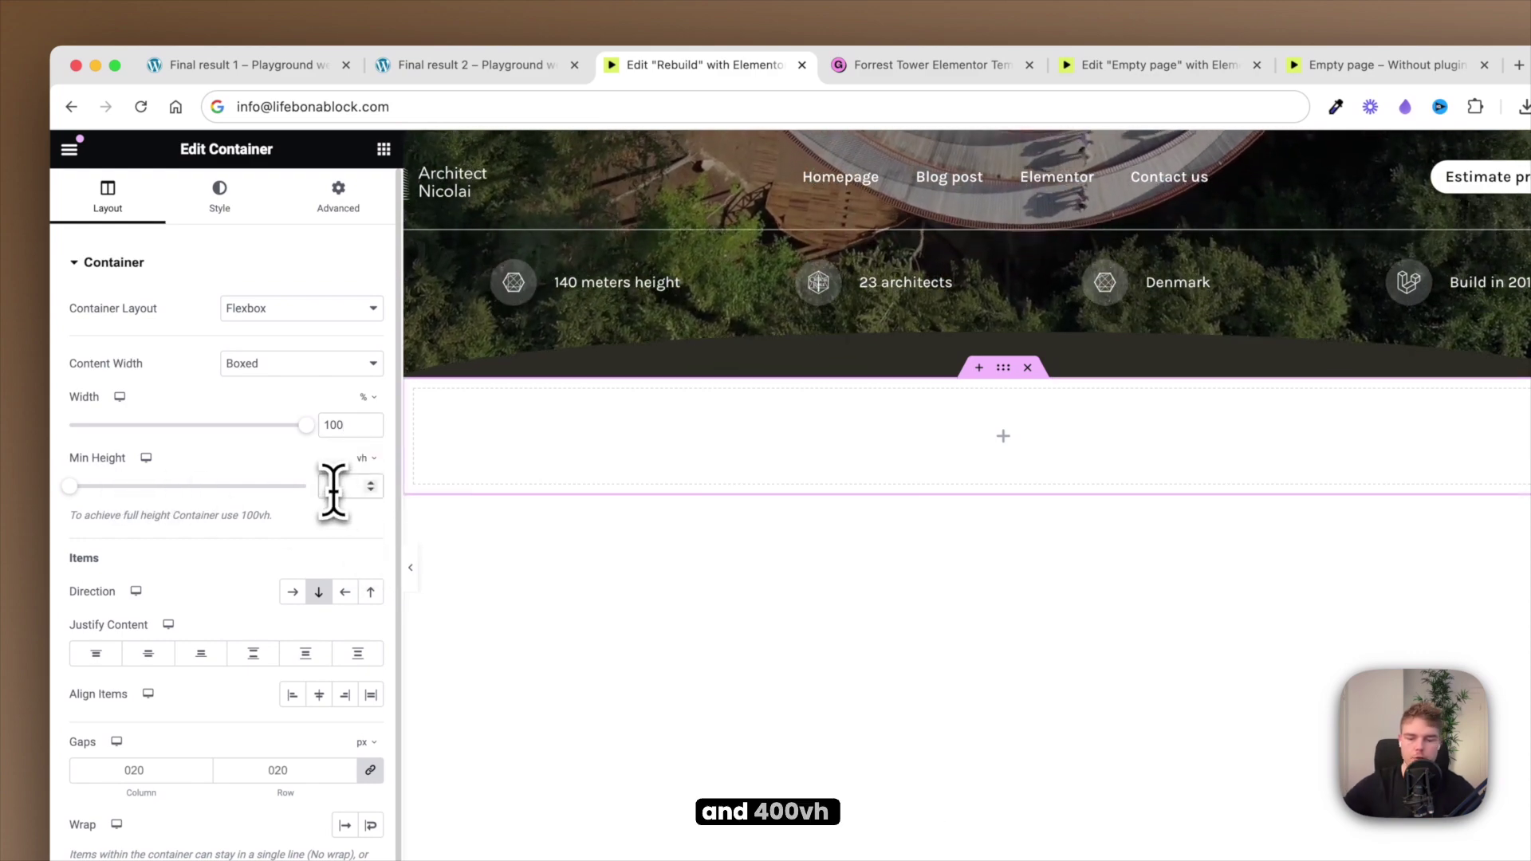
{"action": "type", "text": "400"}
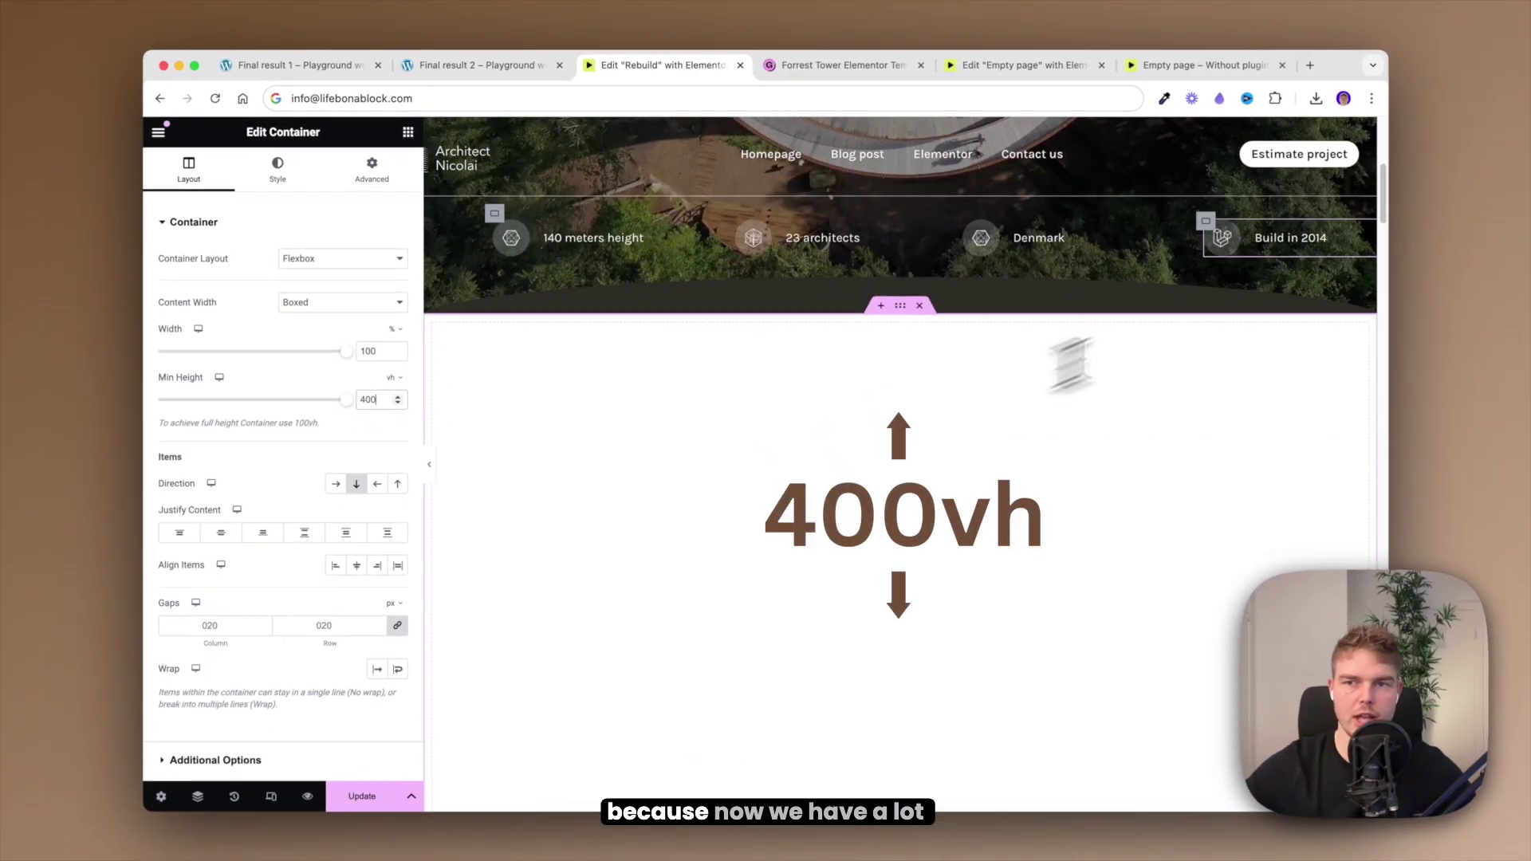
{"action": "left_click_drag", "start_coordinate": [1382, 206], "coordinate": [1382, 225]}
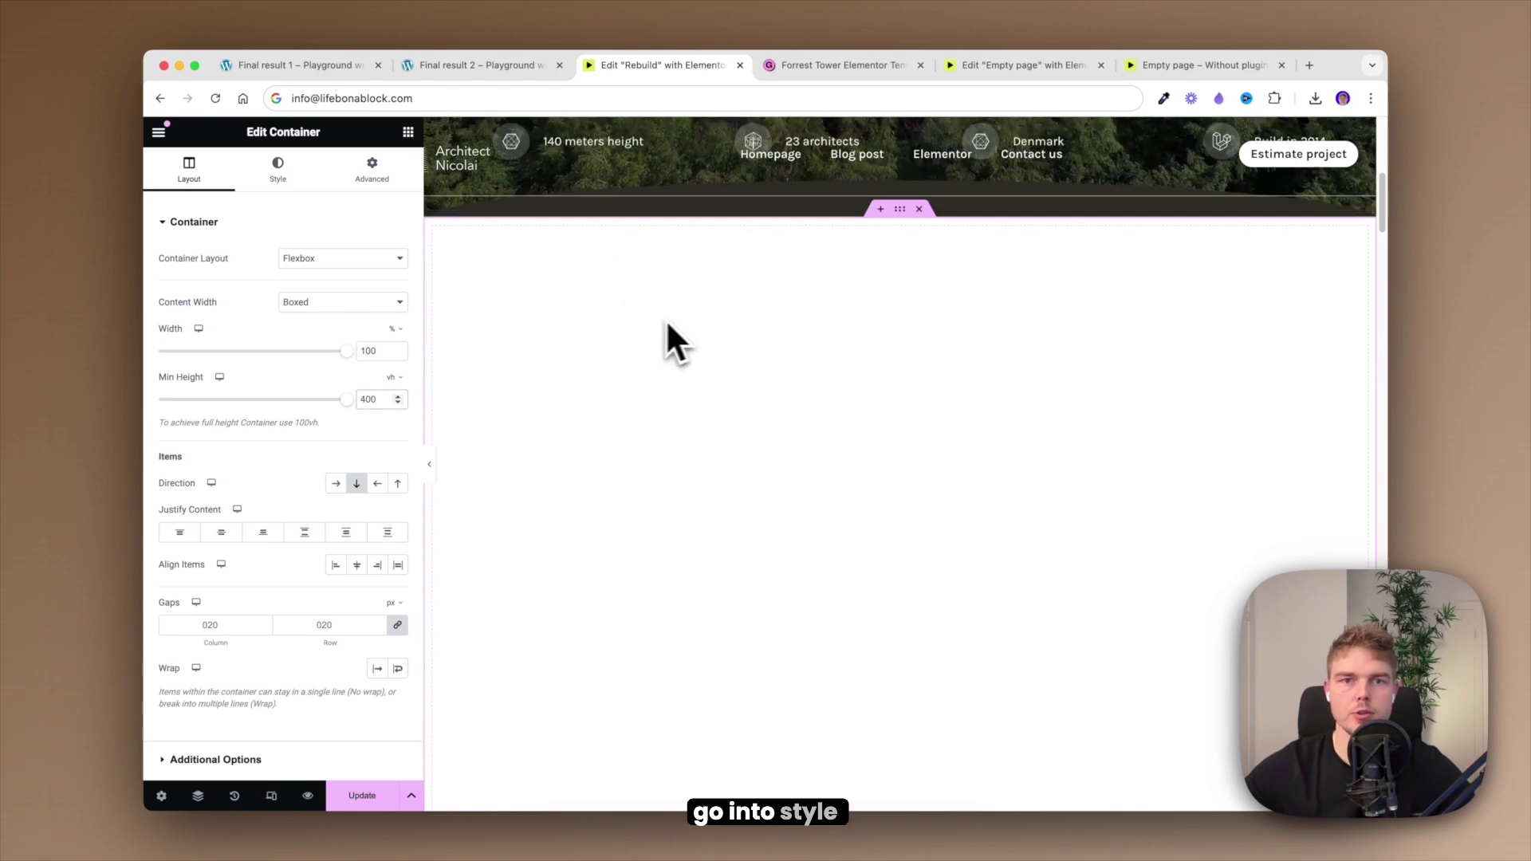
Step: Give the tall container a classic #2C2A24 background colour
{"action": "left_click", "coordinate": [281, 177]}
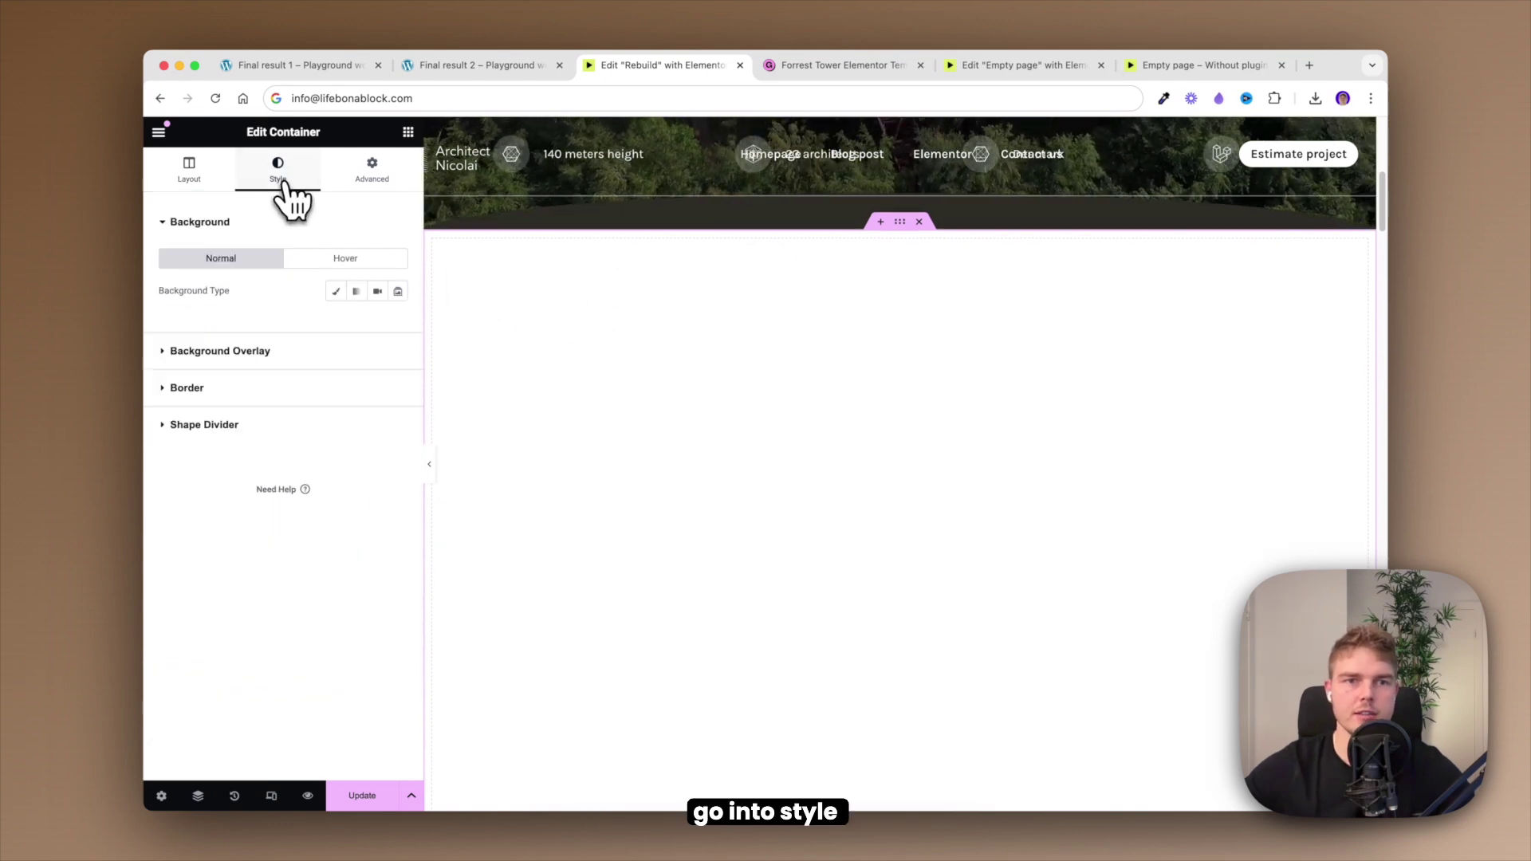
{"action": "left_click", "coordinate": [336, 291]}
{"action": "left_click", "coordinate": [397, 323]}
{"action": "type", "text": "#2C2A24"}
{"action": "left_click", "coordinate": [401, 324]}
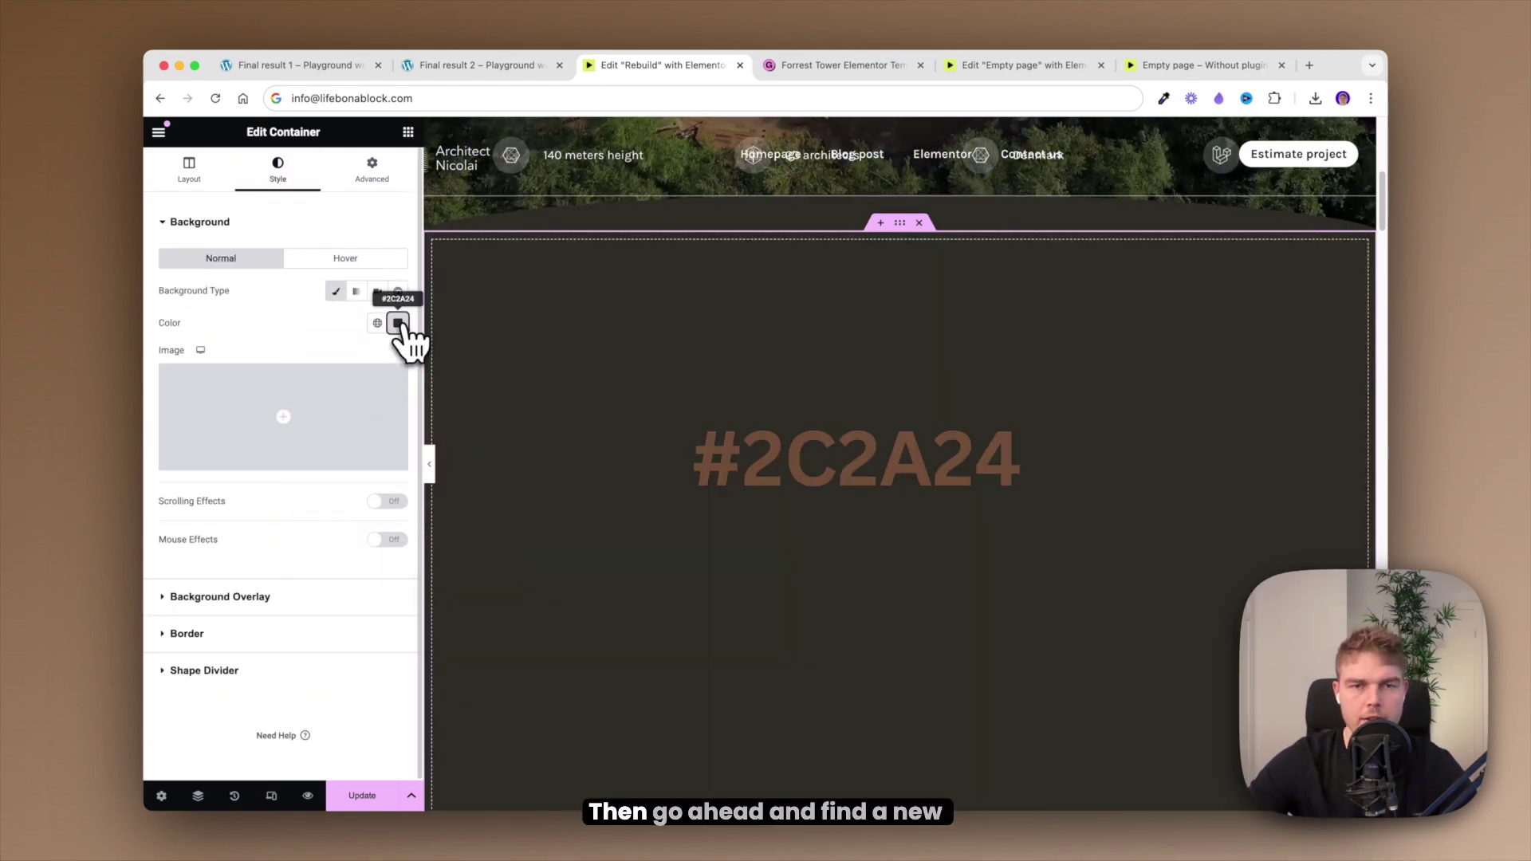
Step: Nest a boxed inner container 1330px wide inside the tall container
{"action": "left_click", "coordinate": [407, 132]}
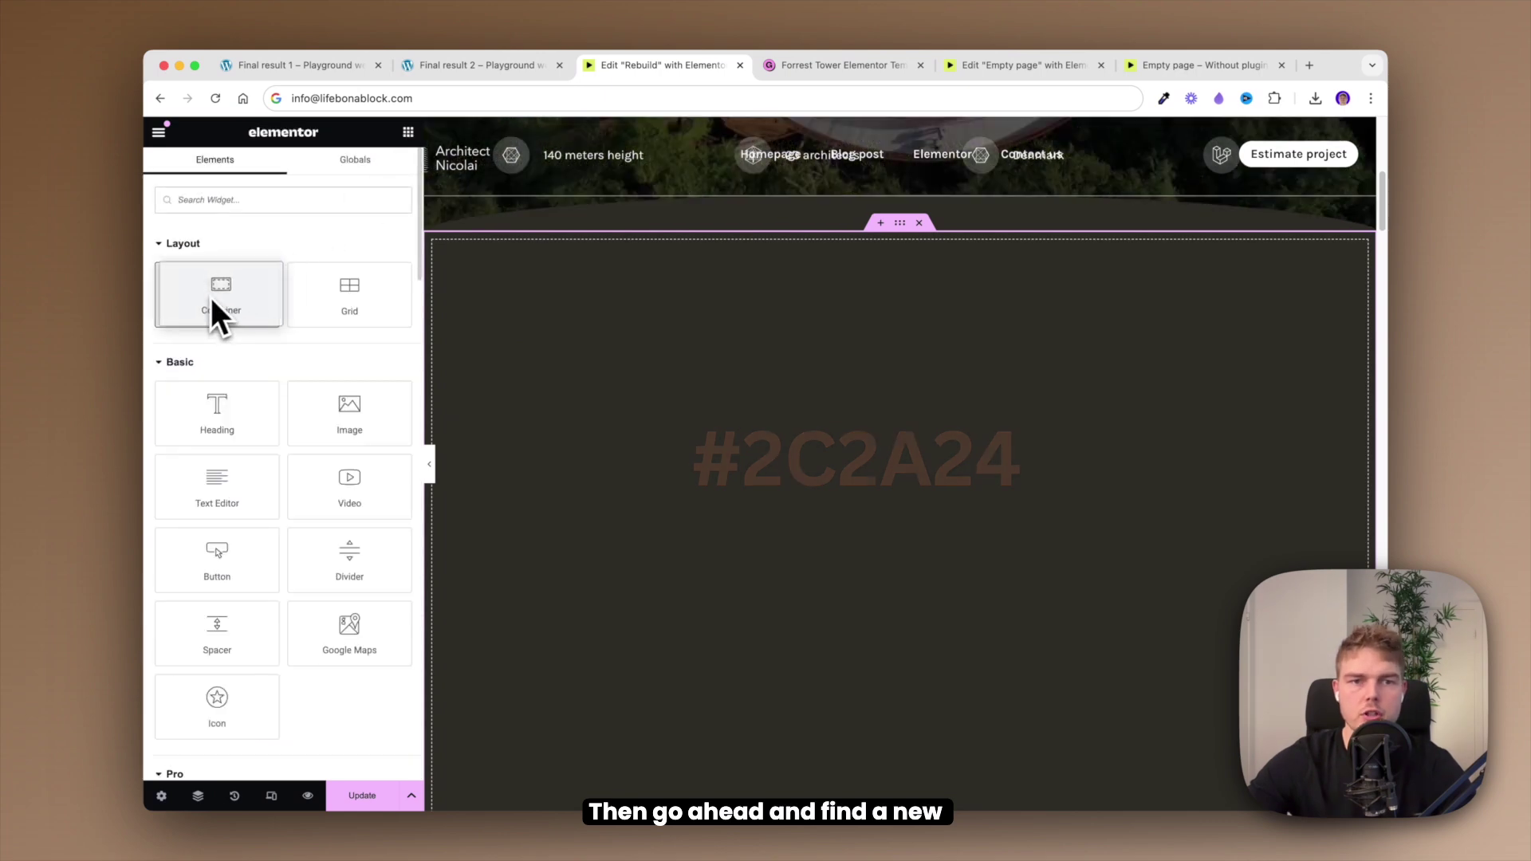
{"action": "left_click_drag", "start_coordinate": [824, 385], "coordinate": [824, 387]}
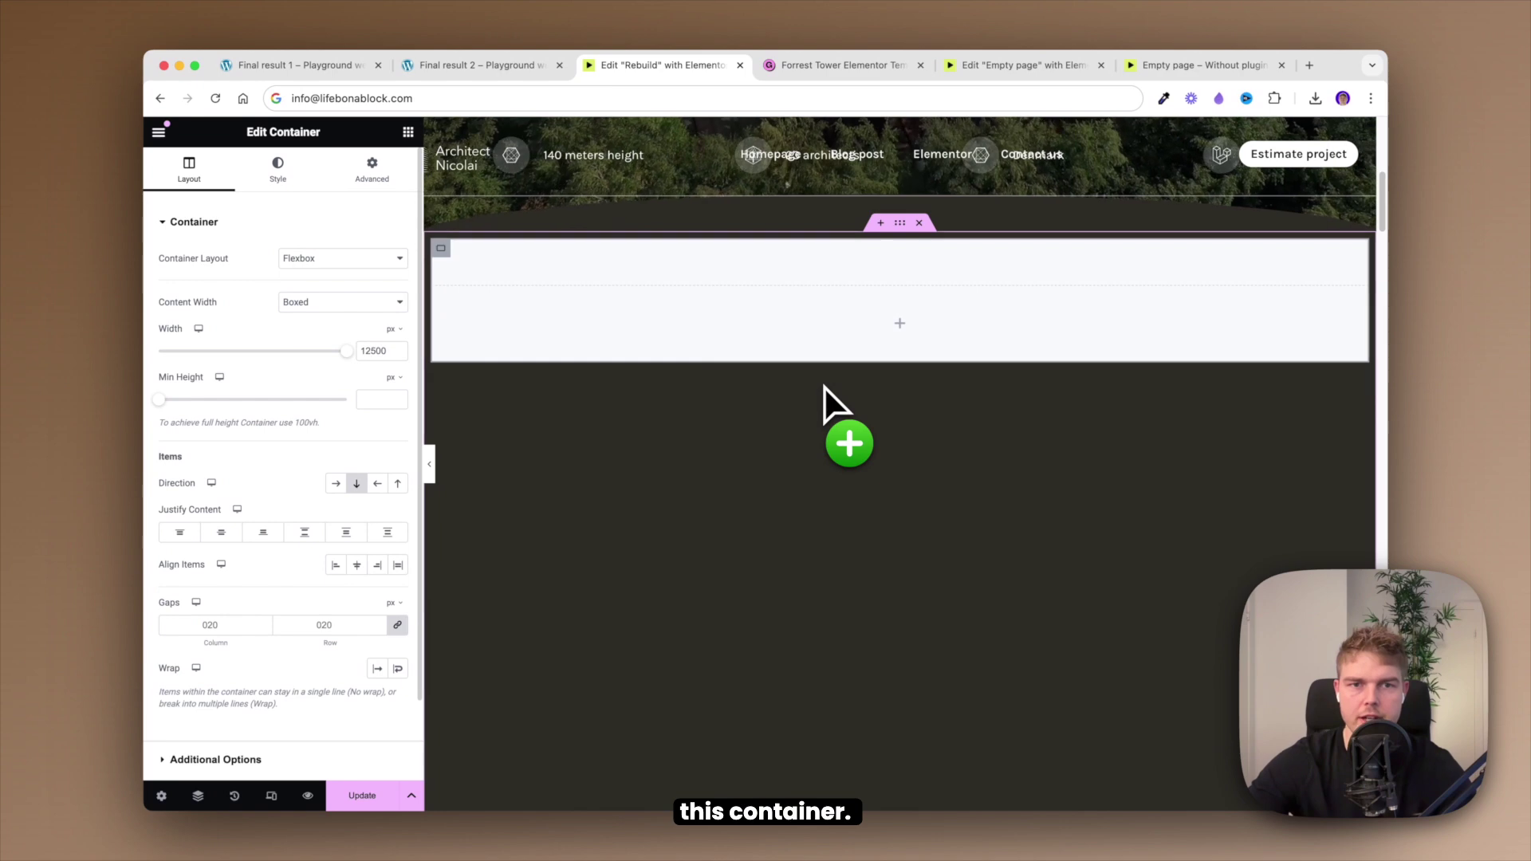
{"action": "left_click", "coordinate": [313, 304]}
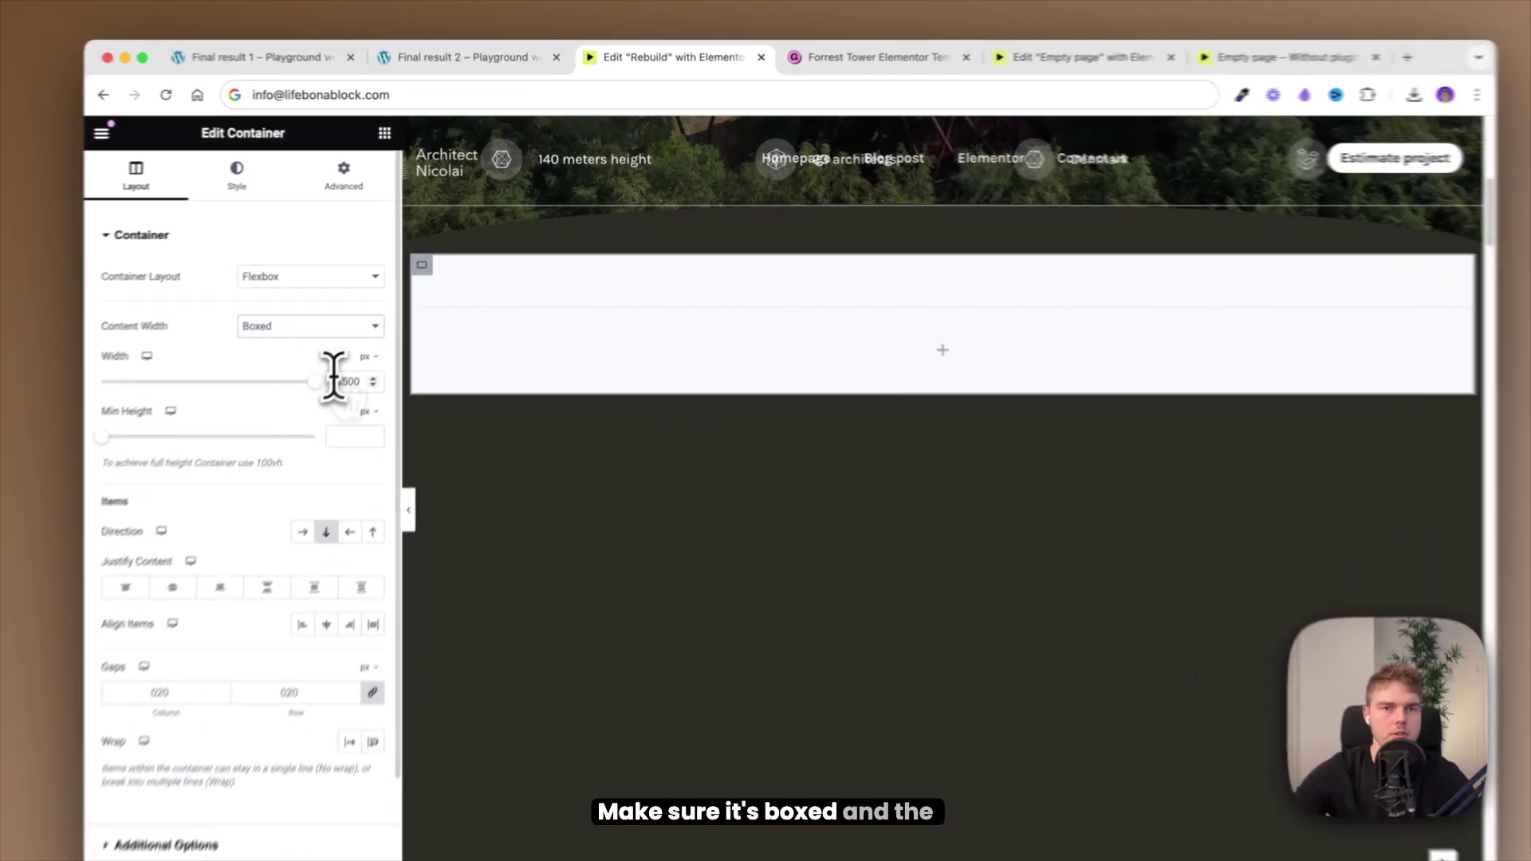
{"action": "double_click", "coordinate": [371, 351]}
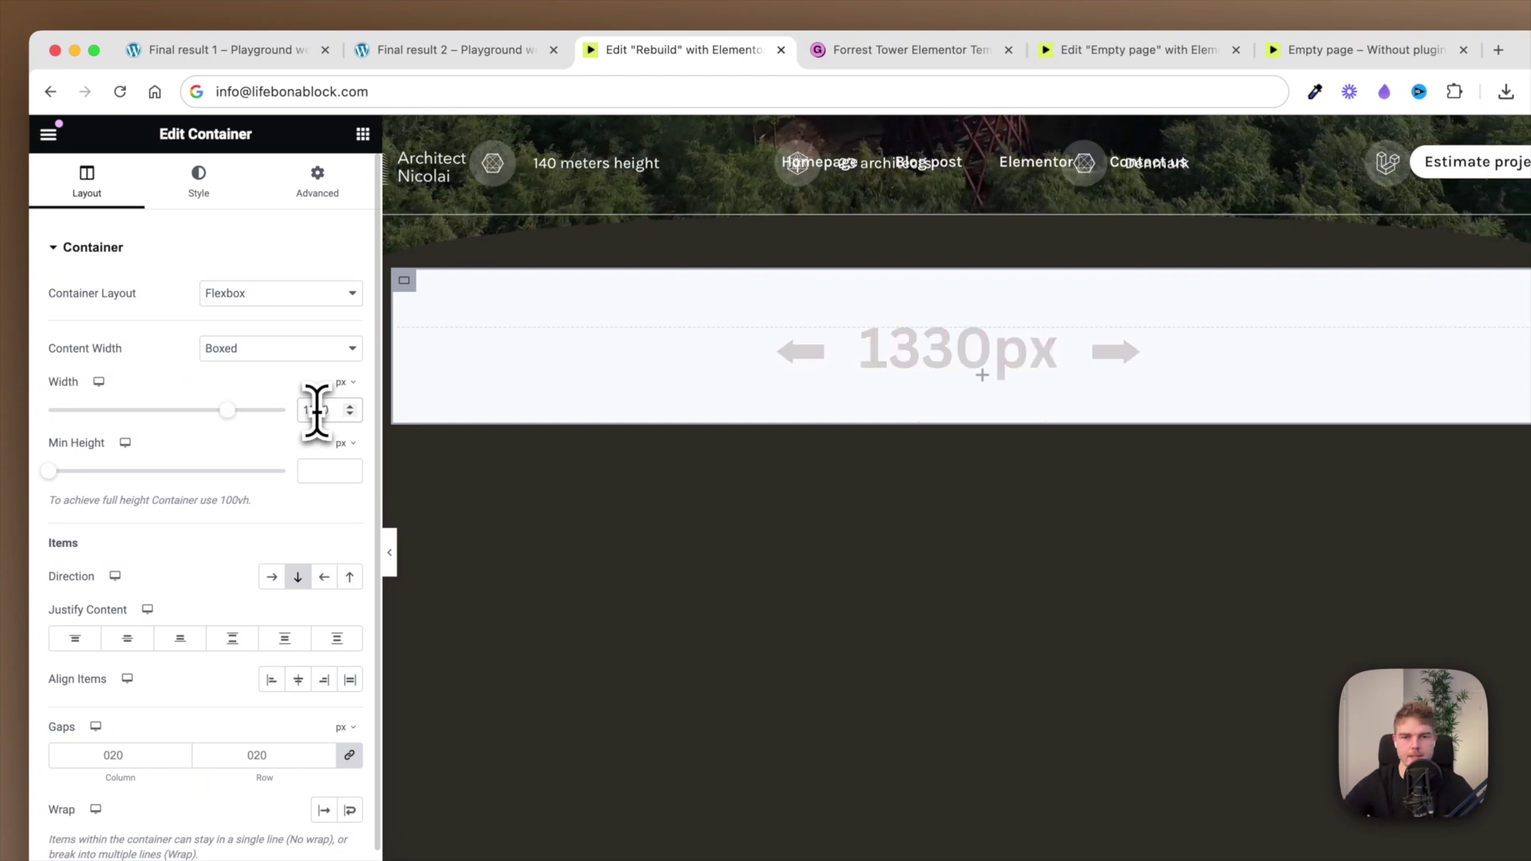
{"action": "left_click", "coordinate": [186, 183]}
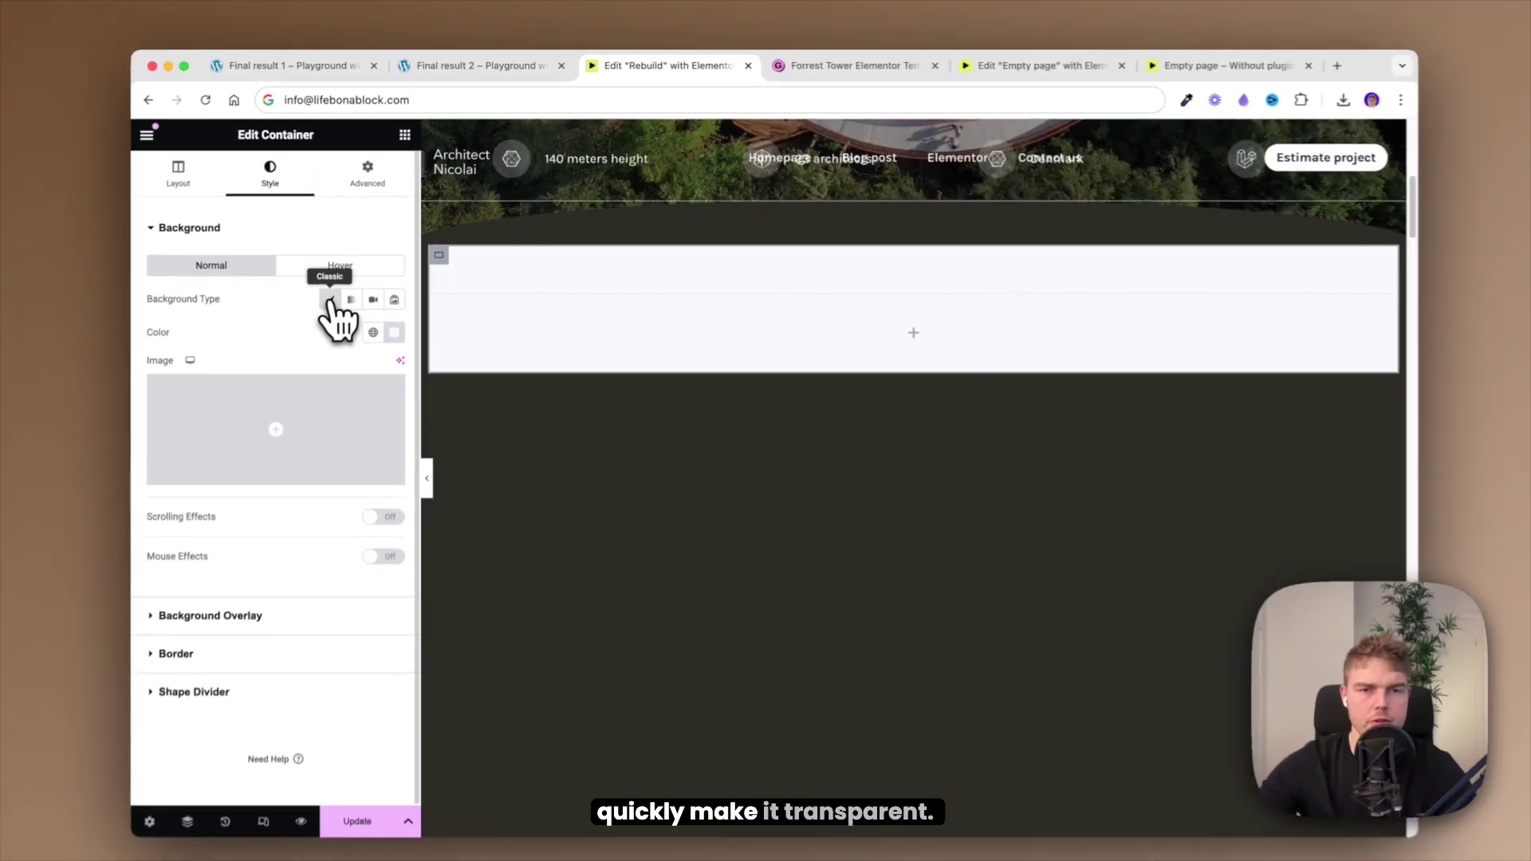
Step: Clear the inner container's background and add Heading, Text Editor and Button widgets to it
{"action": "left_click", "coordinate": [259, 341]}
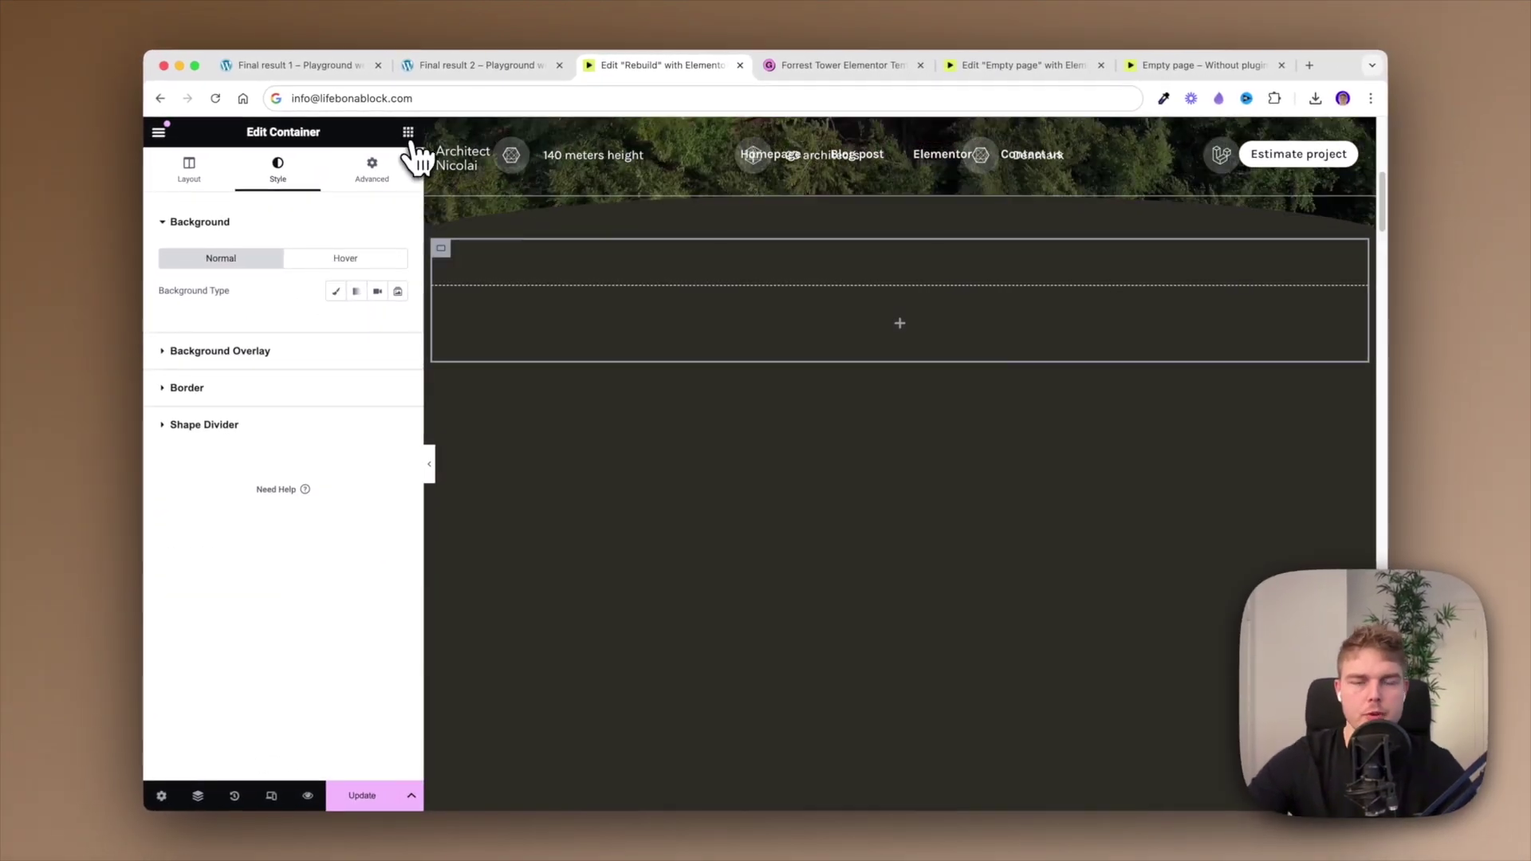
{"action": "left_click", "coordinate": [407, 132]}
{"action": "left_click_drag", "start_coordinate": [598, 298], "coordinate": [602, 300]}
{"action": "left_click", "coordinate": [407, 132]}
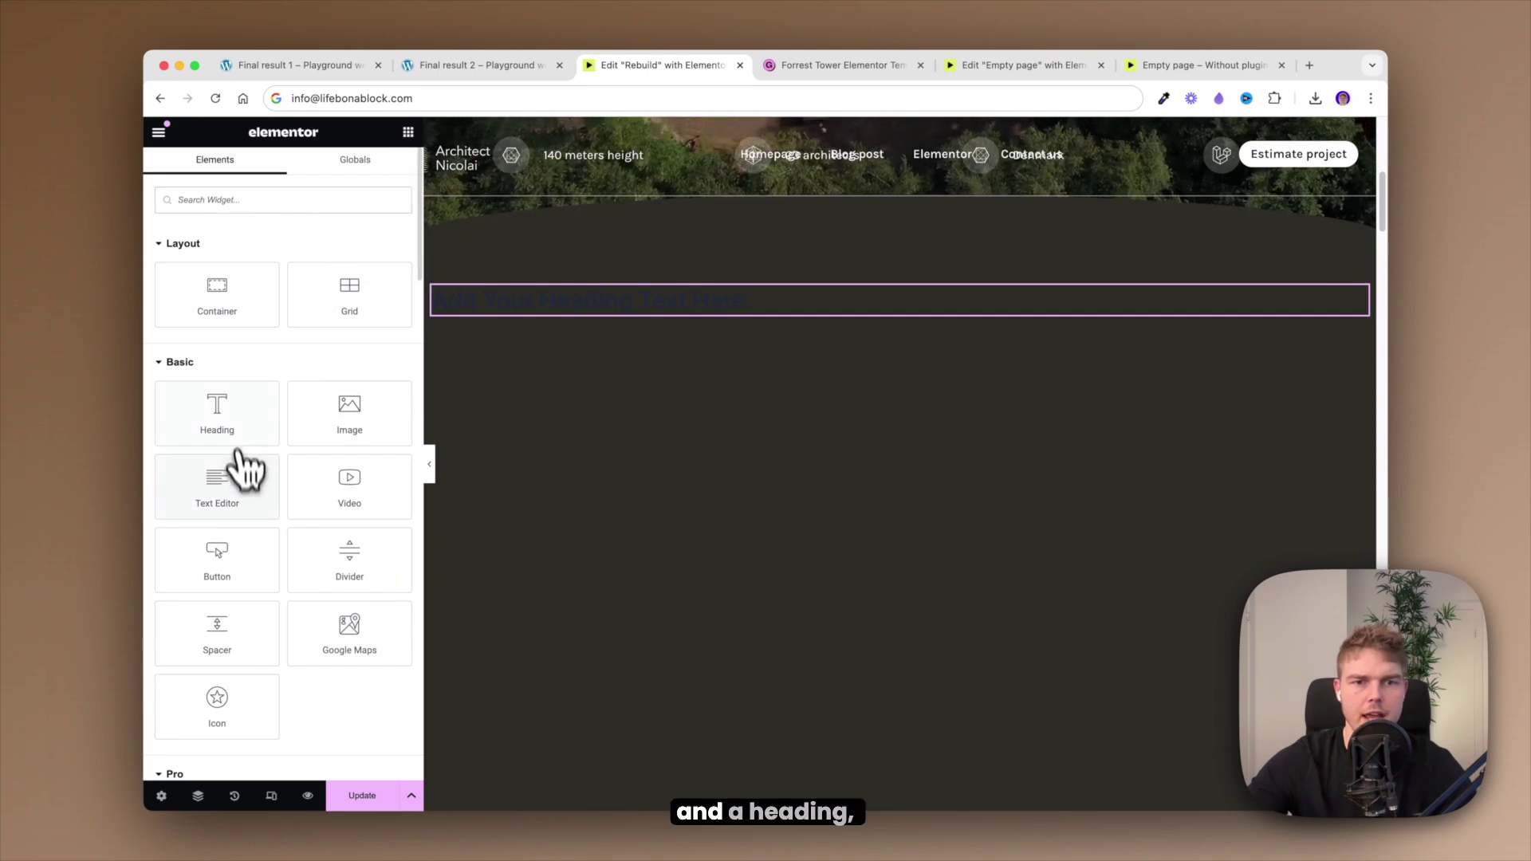
{"action": "left_click_drag", "start_coordinate": [243, 470], "coordinate": [666, 335]}
{"action": "left_click", "coordinate": [408, 131]}
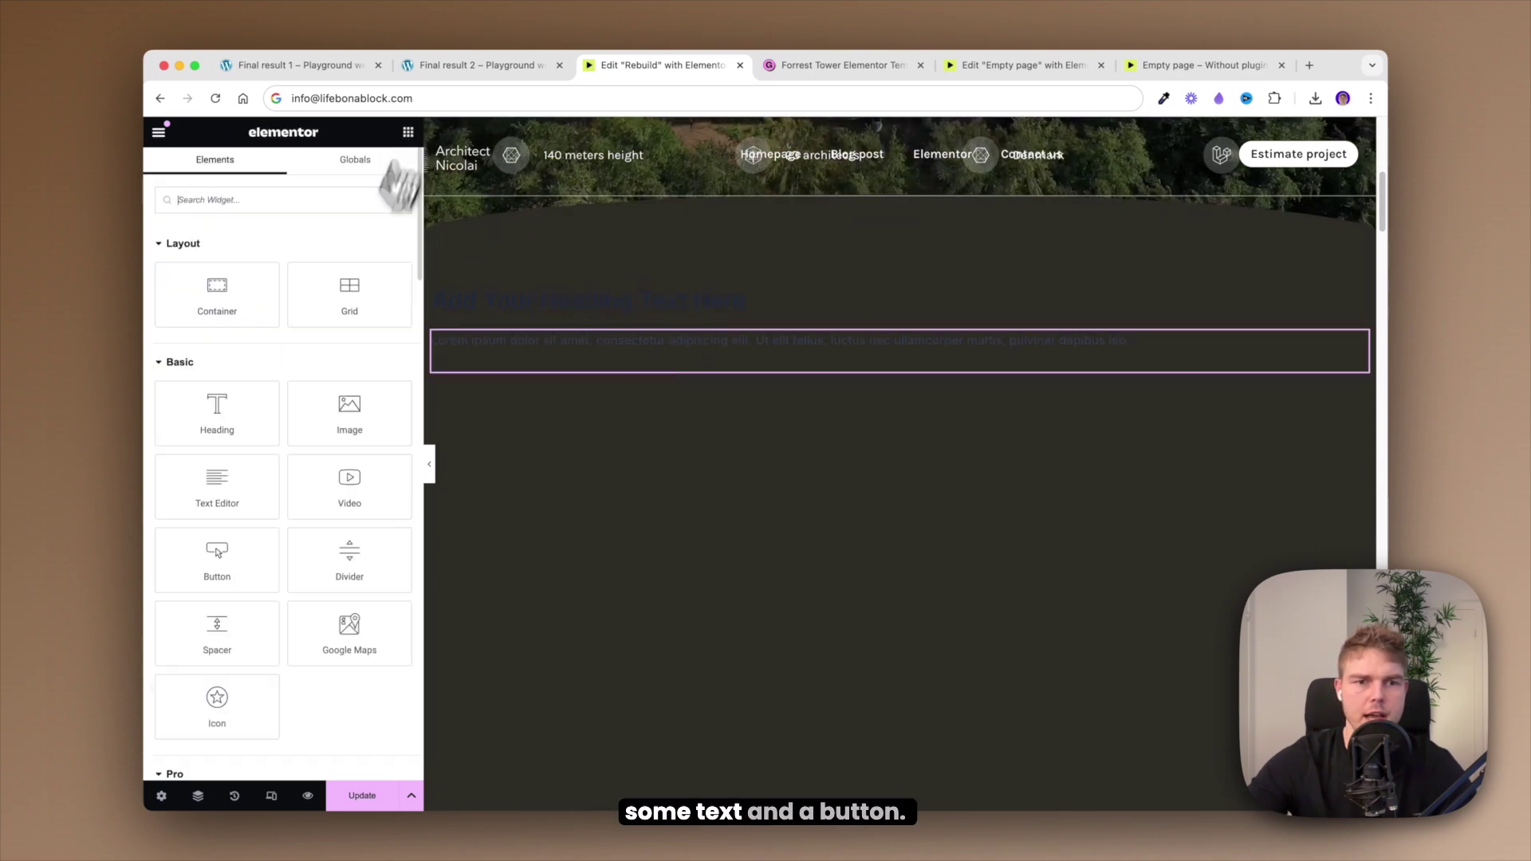
{"action": "left_click_drag", "start_coordinate": [257, 558], "coordinate": [558, 375]}
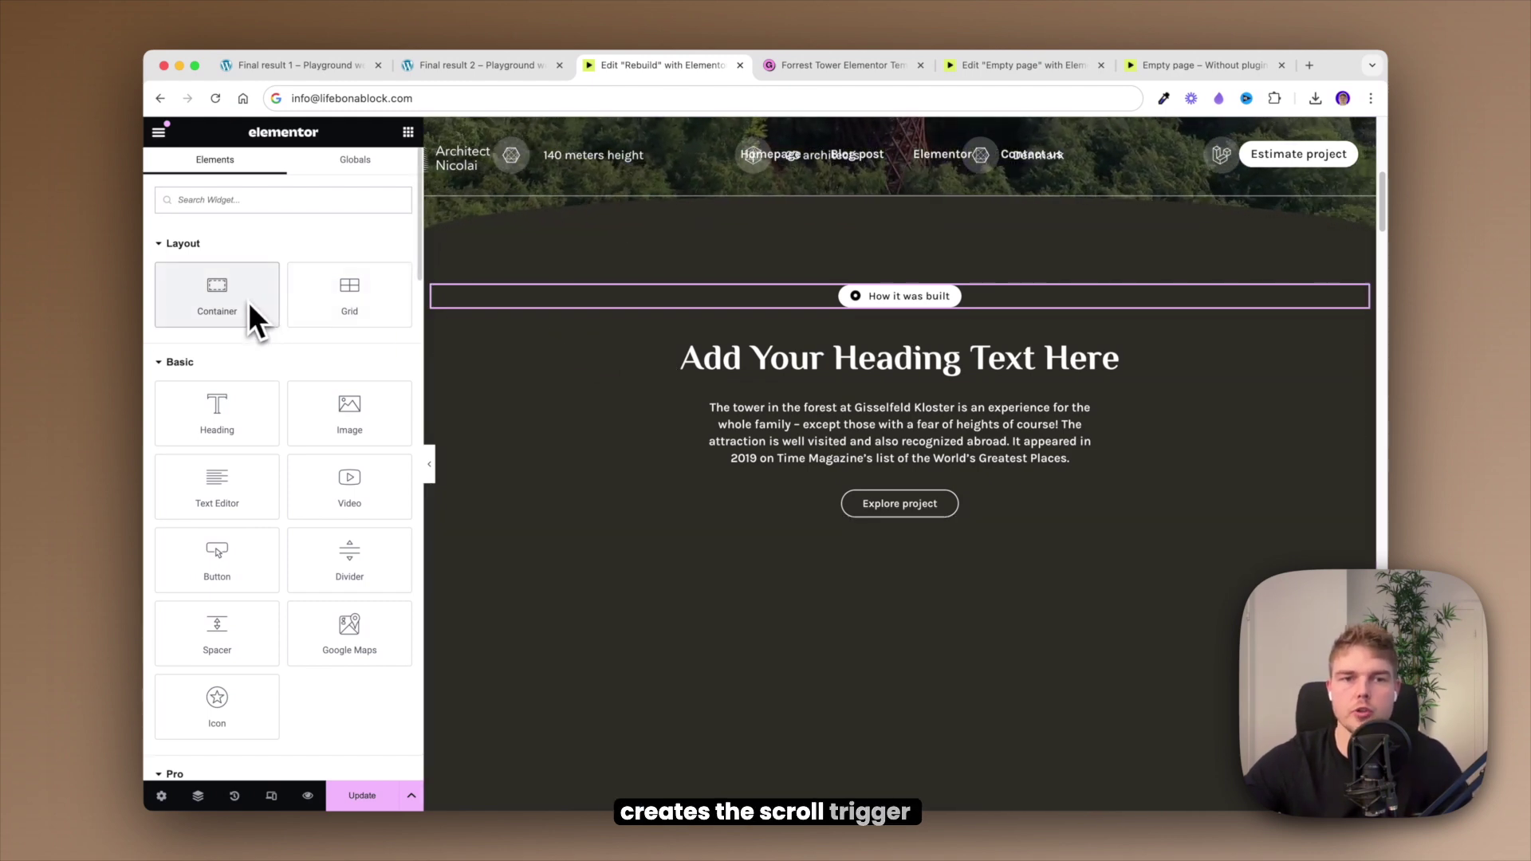
Step: Drop a container under the Explore project button: full width, 90vh tall, content centred vertically and horizontally
{"action": "left_click_drag", "start_coordinate": [247, 301], "coordinate": [604, 323]}
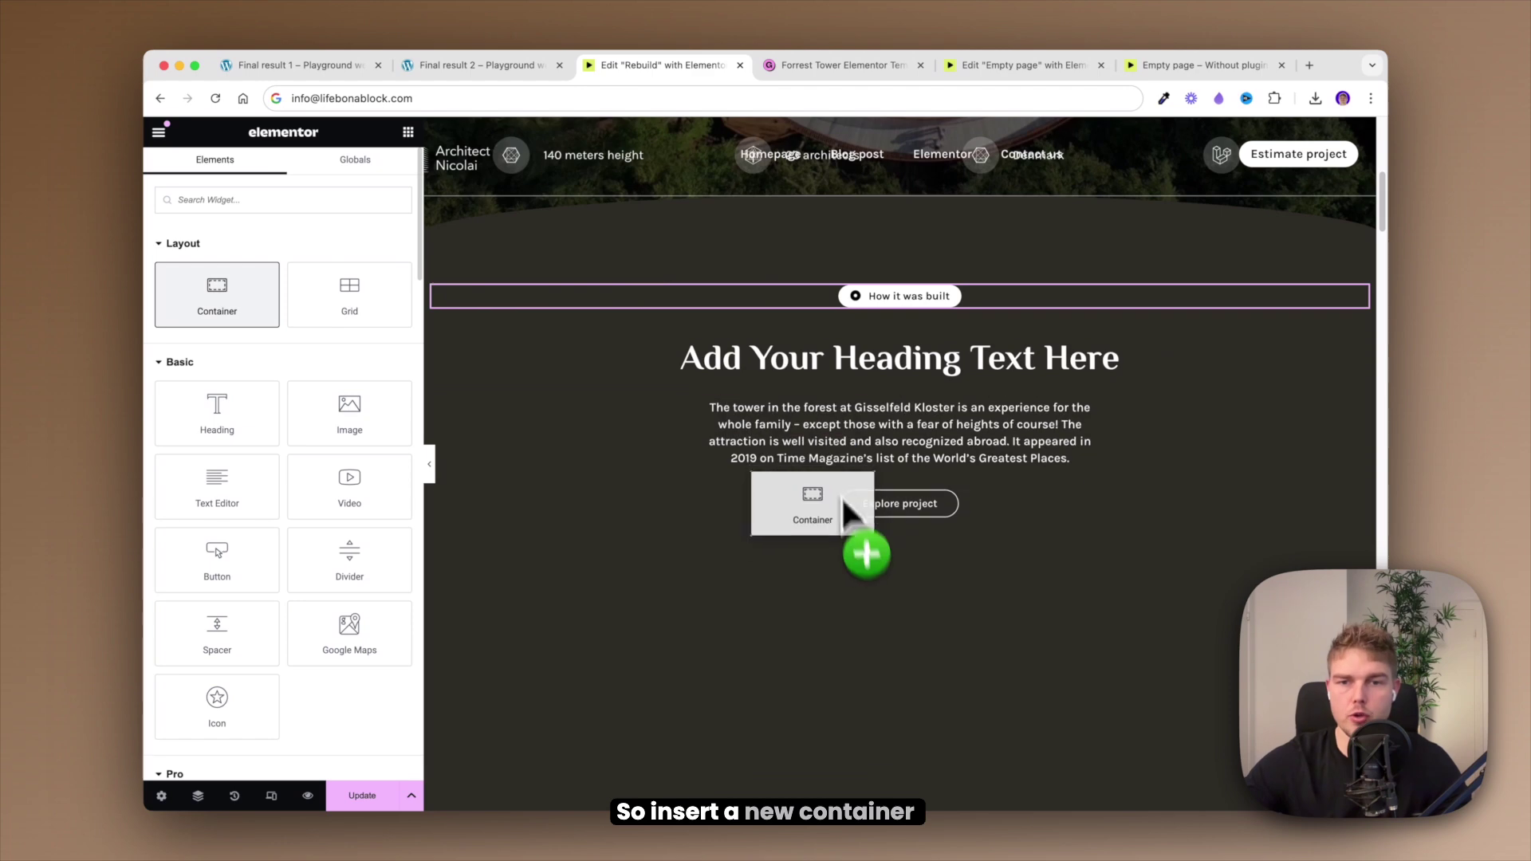
{"action": "left_click_drag", "start_coordinate": [826, 516], "coordinate": [831, 524]}
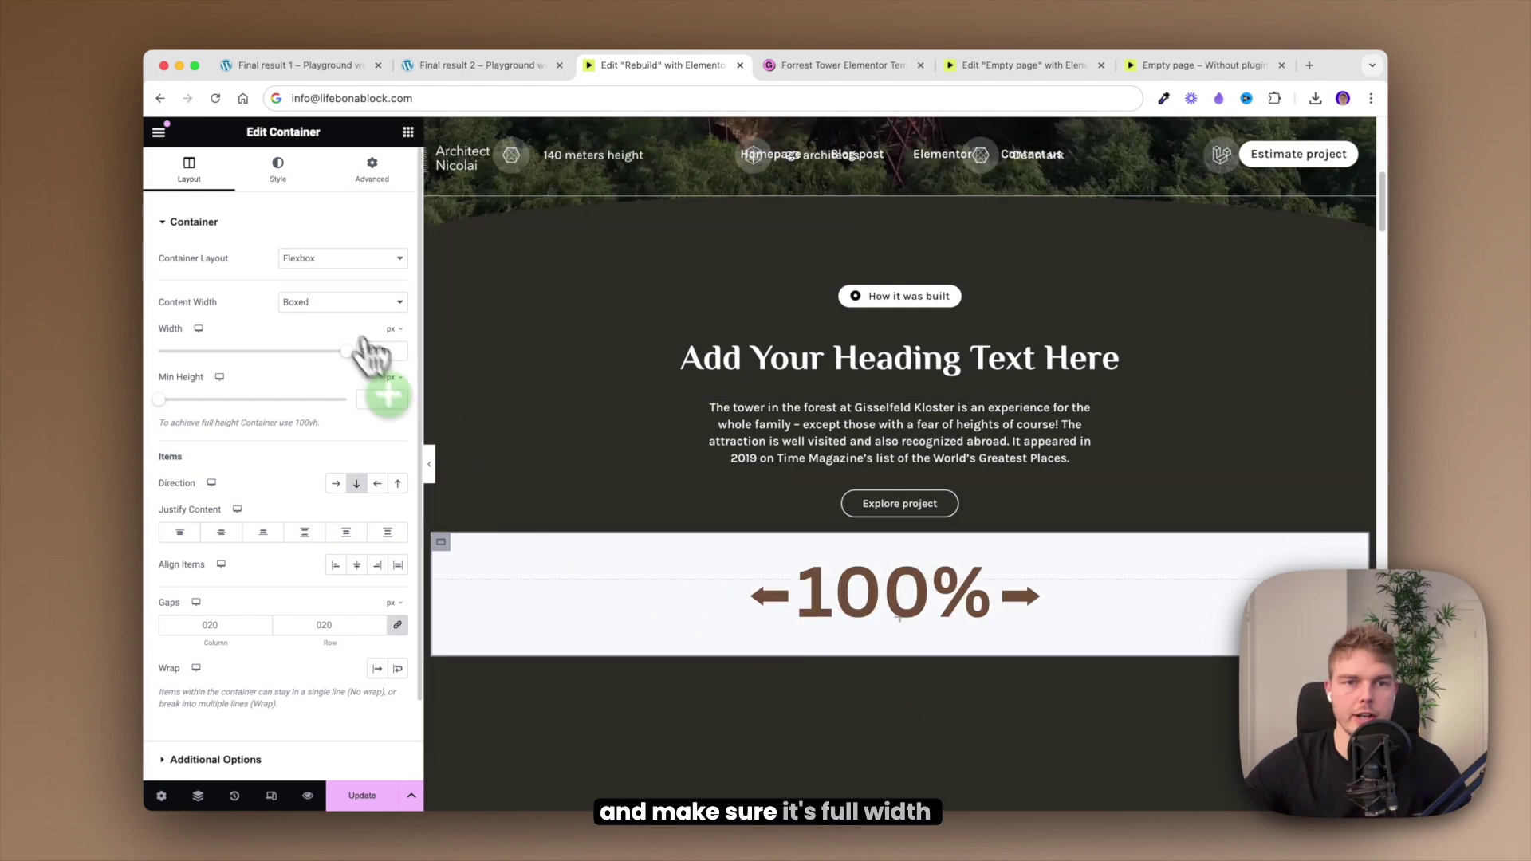
{"action": "left_click", "coordinate": [342, 301]}
{"action": "left_click", "coordinate": [343, 319]}
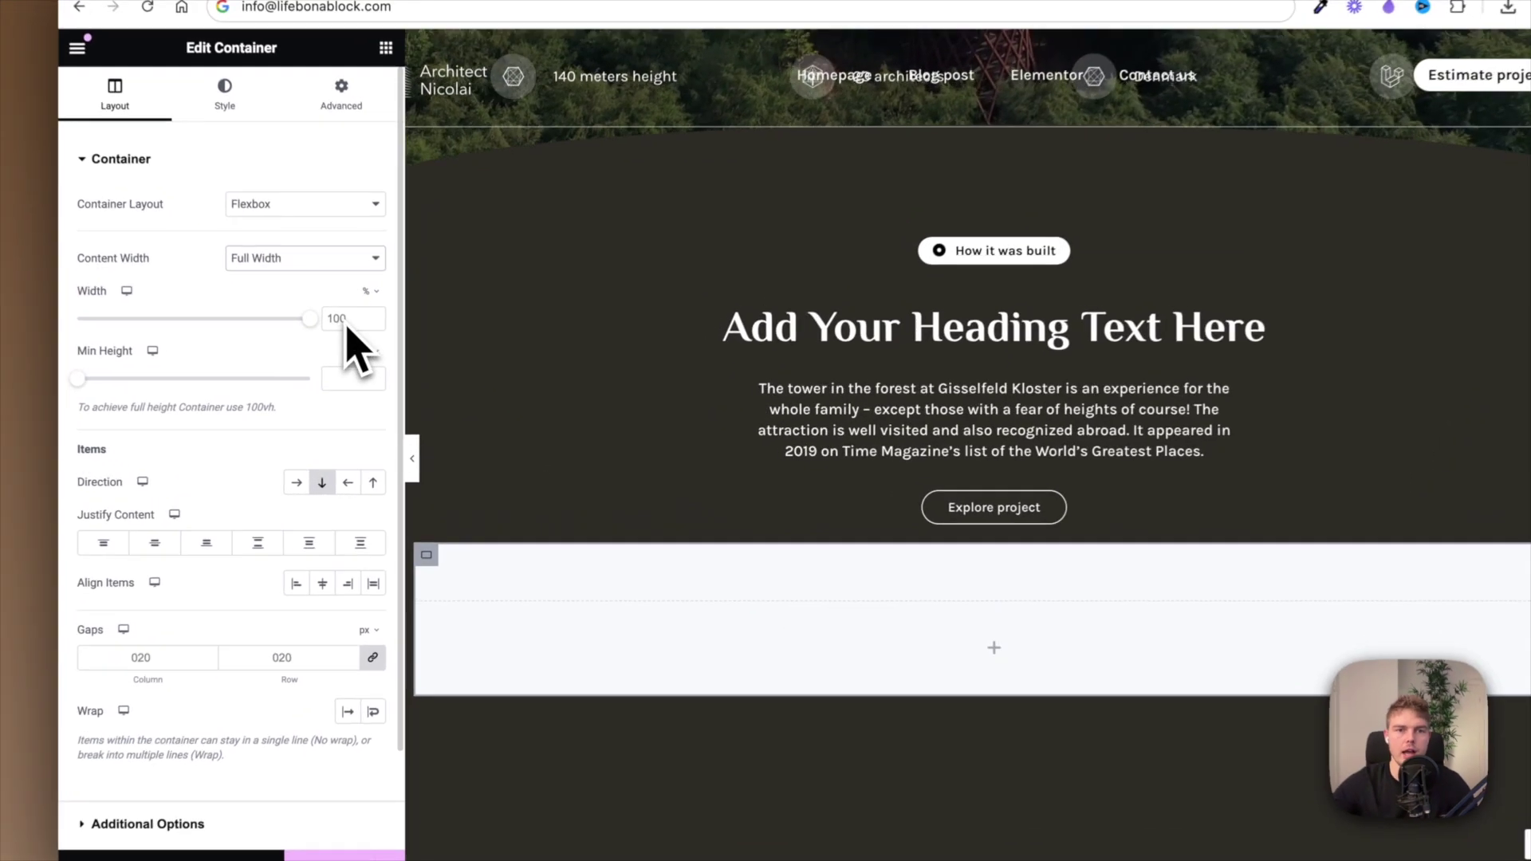
{"action": "left_click", "coordinate": [364, 350]}
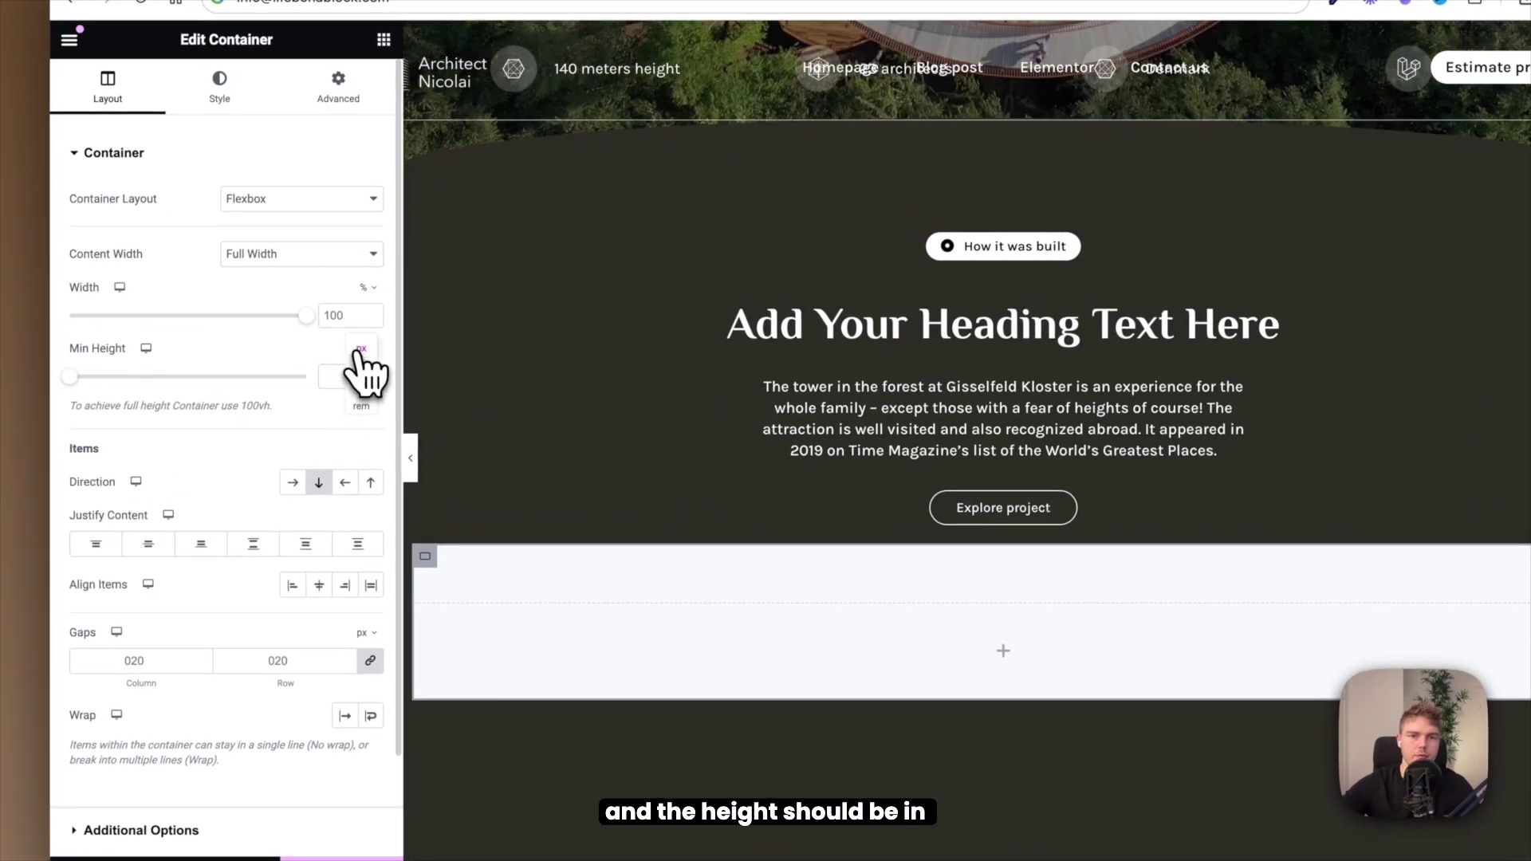
{"action": "left_click", "coordinate": [342, 375]}
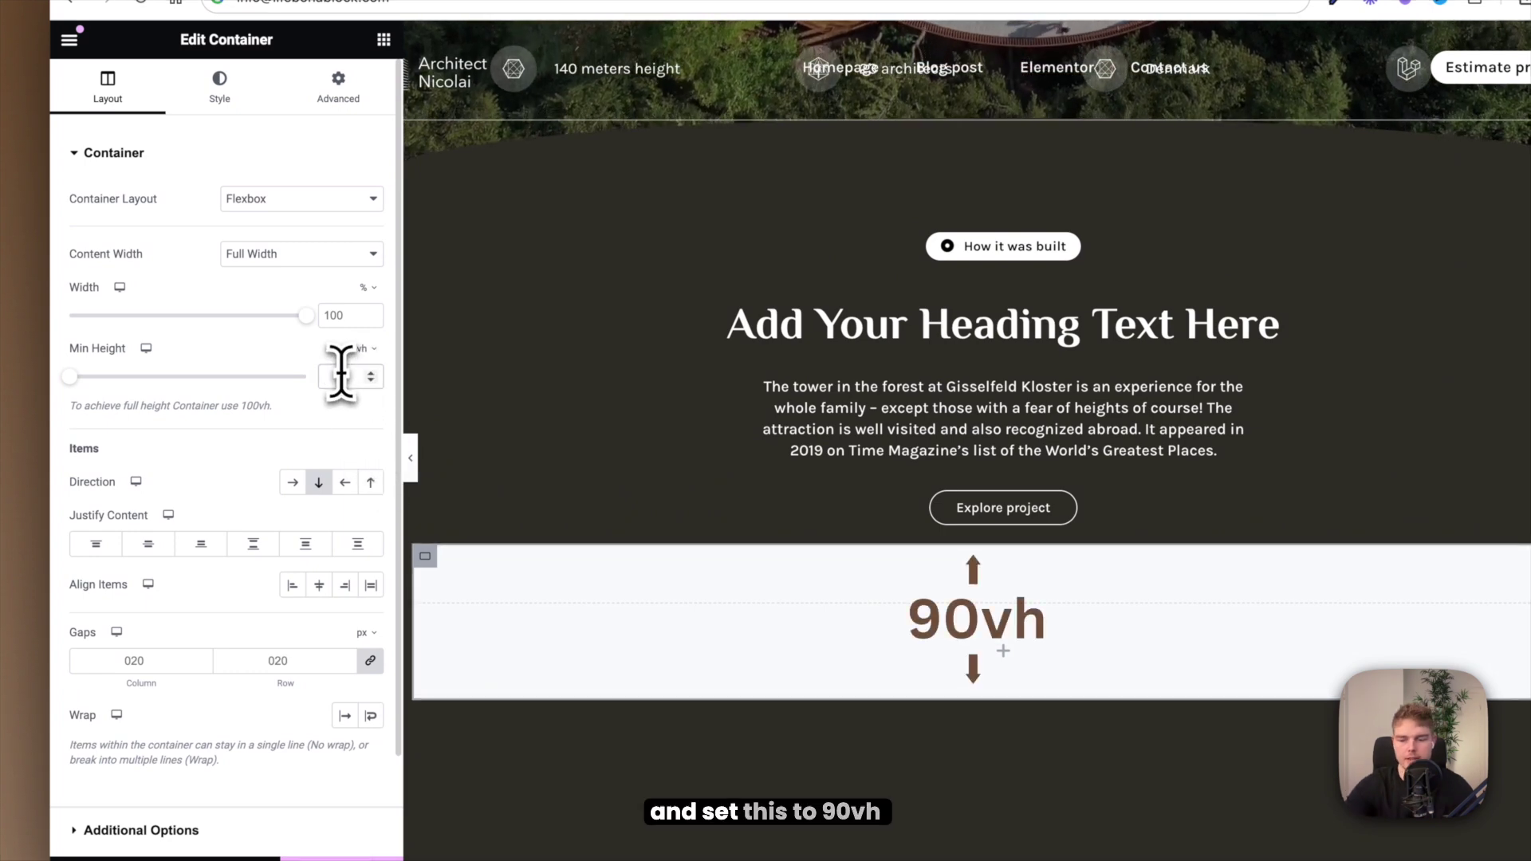
{"action": "type", "text": "90"}
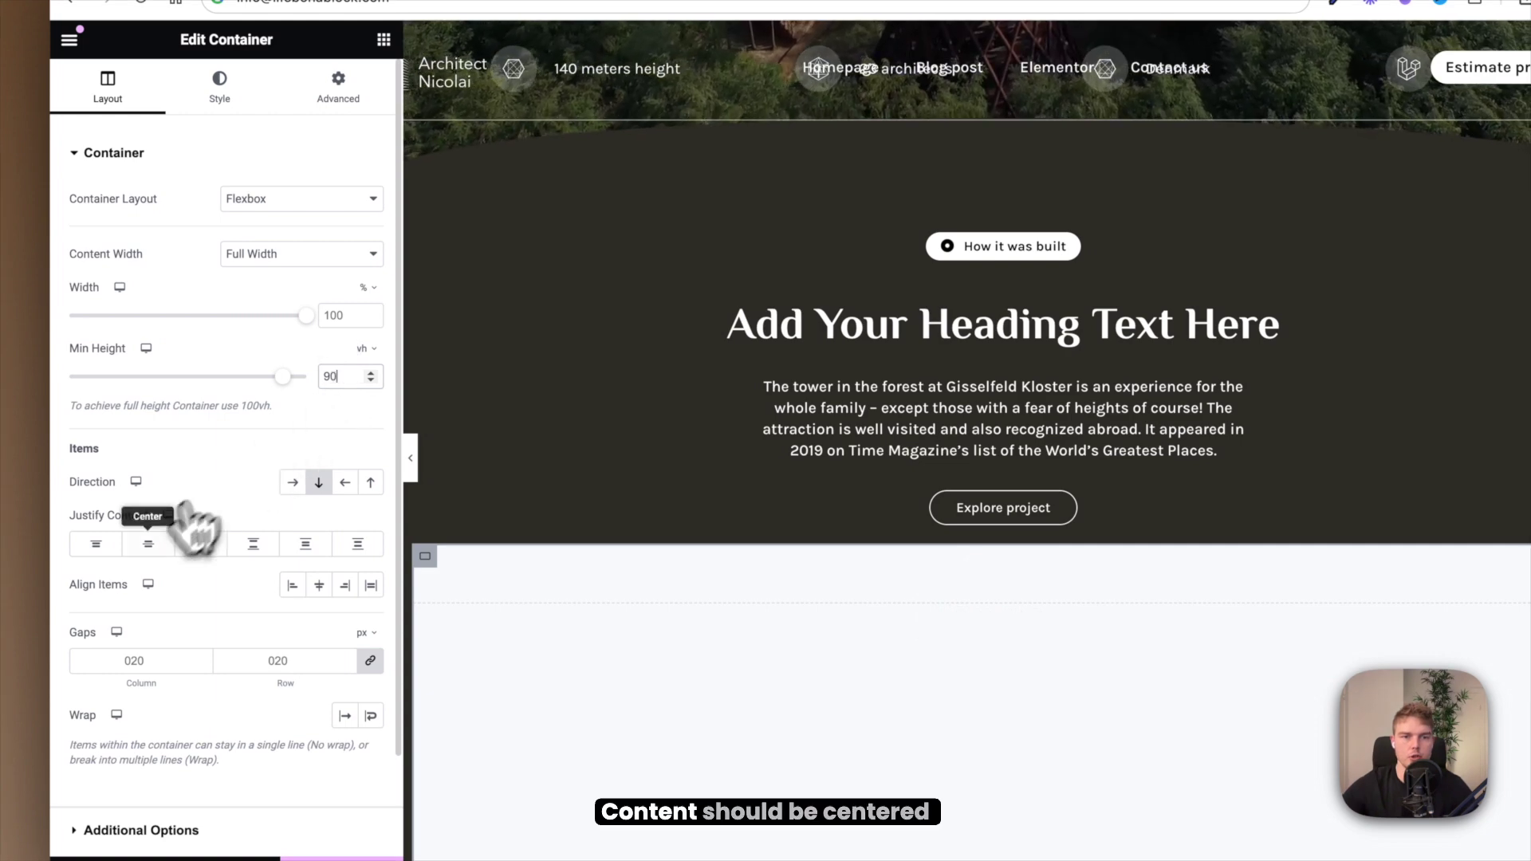
{"action": "left_click", "coordinate": [147, 544]}
{"action": "left_click", "coordinate": [319, 585]}
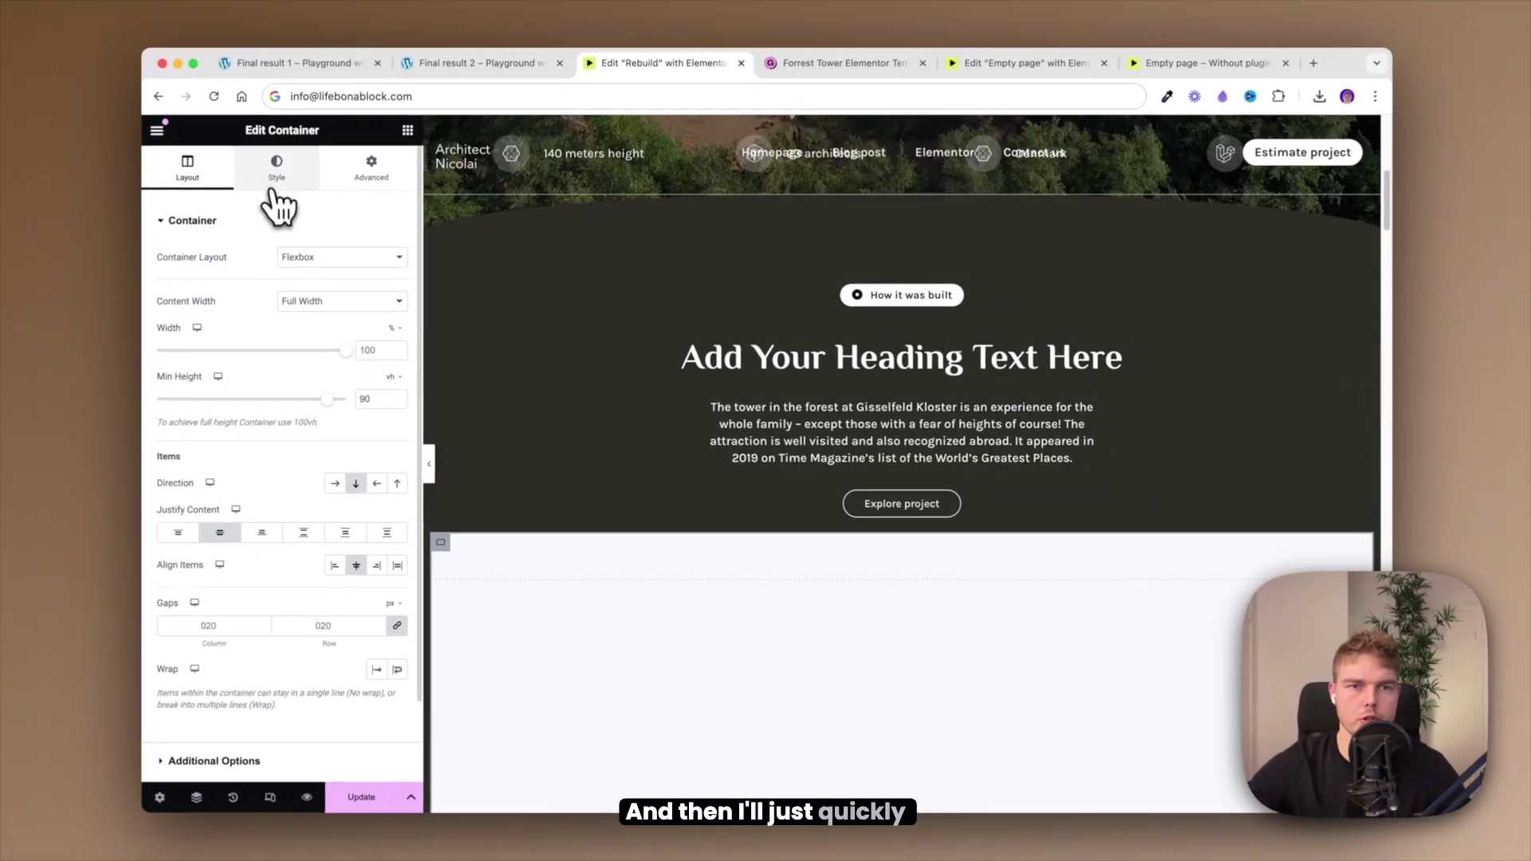
Step: Clear the 90vh container's Classic background and set its Sticky motion effect to Top
{"action": "left_click", "coordinate": [215, 105]}
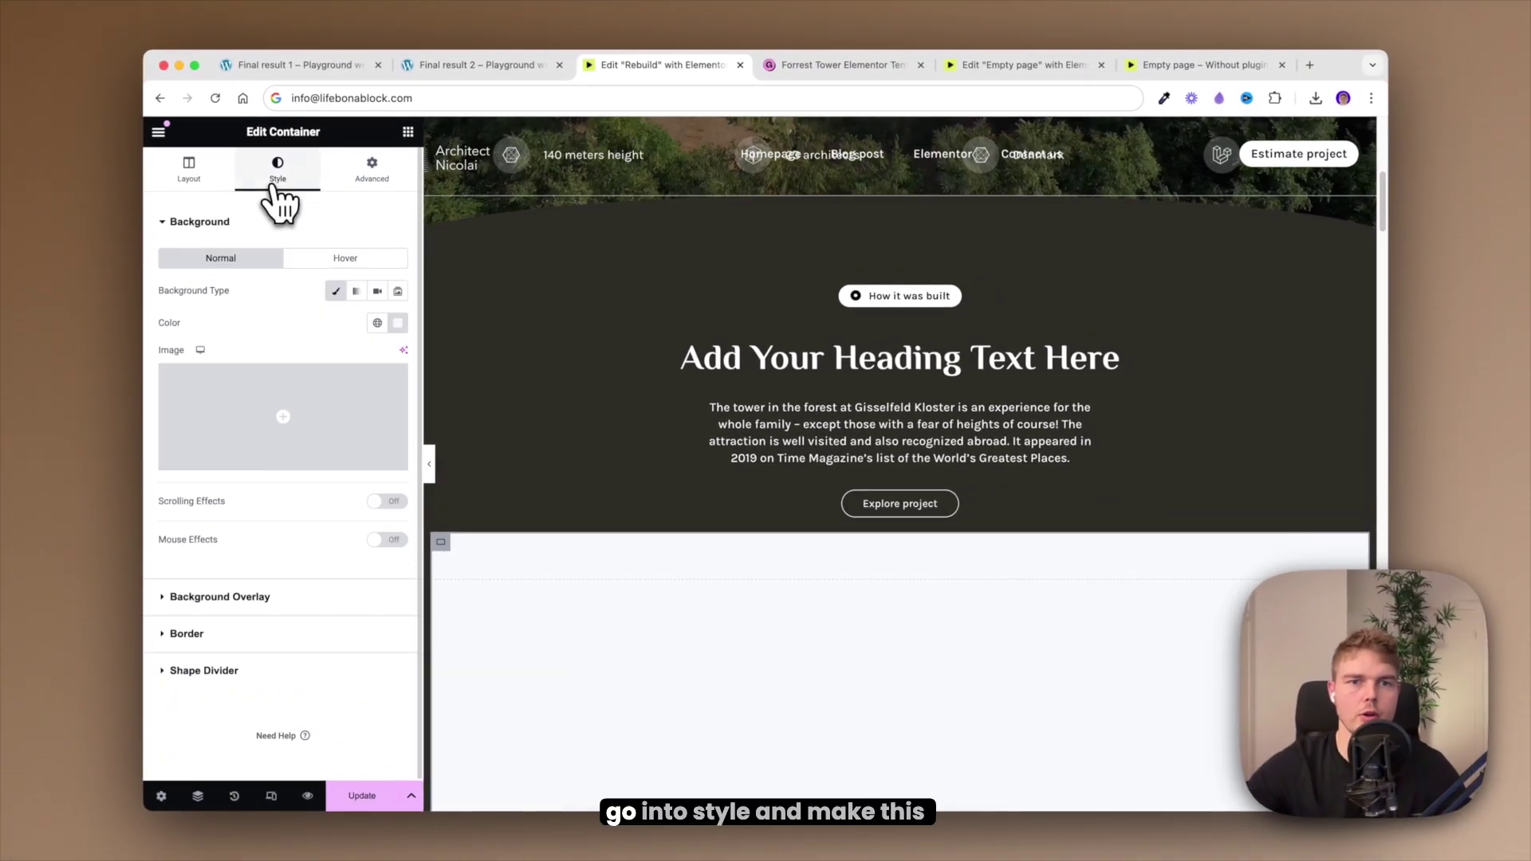
{"action": "left_click", "coordinate": [336, 291]}
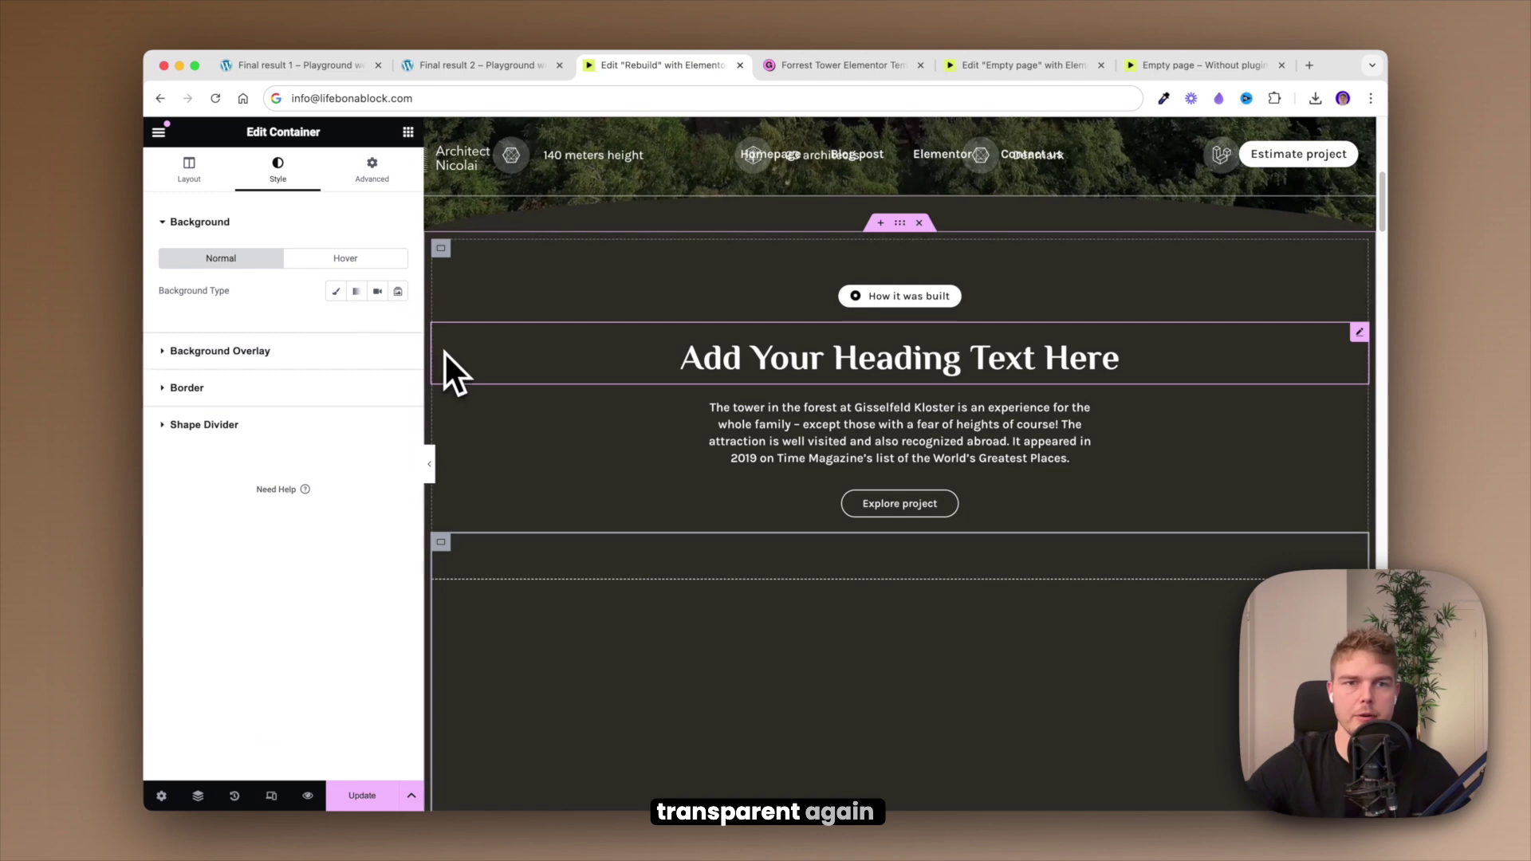
{"action": "left_click", "coordinate": [370, 185]}
{"action": "scroll", "coordinate": [358, 317], "scroll_direction": "down", "scroll_amount": 5}
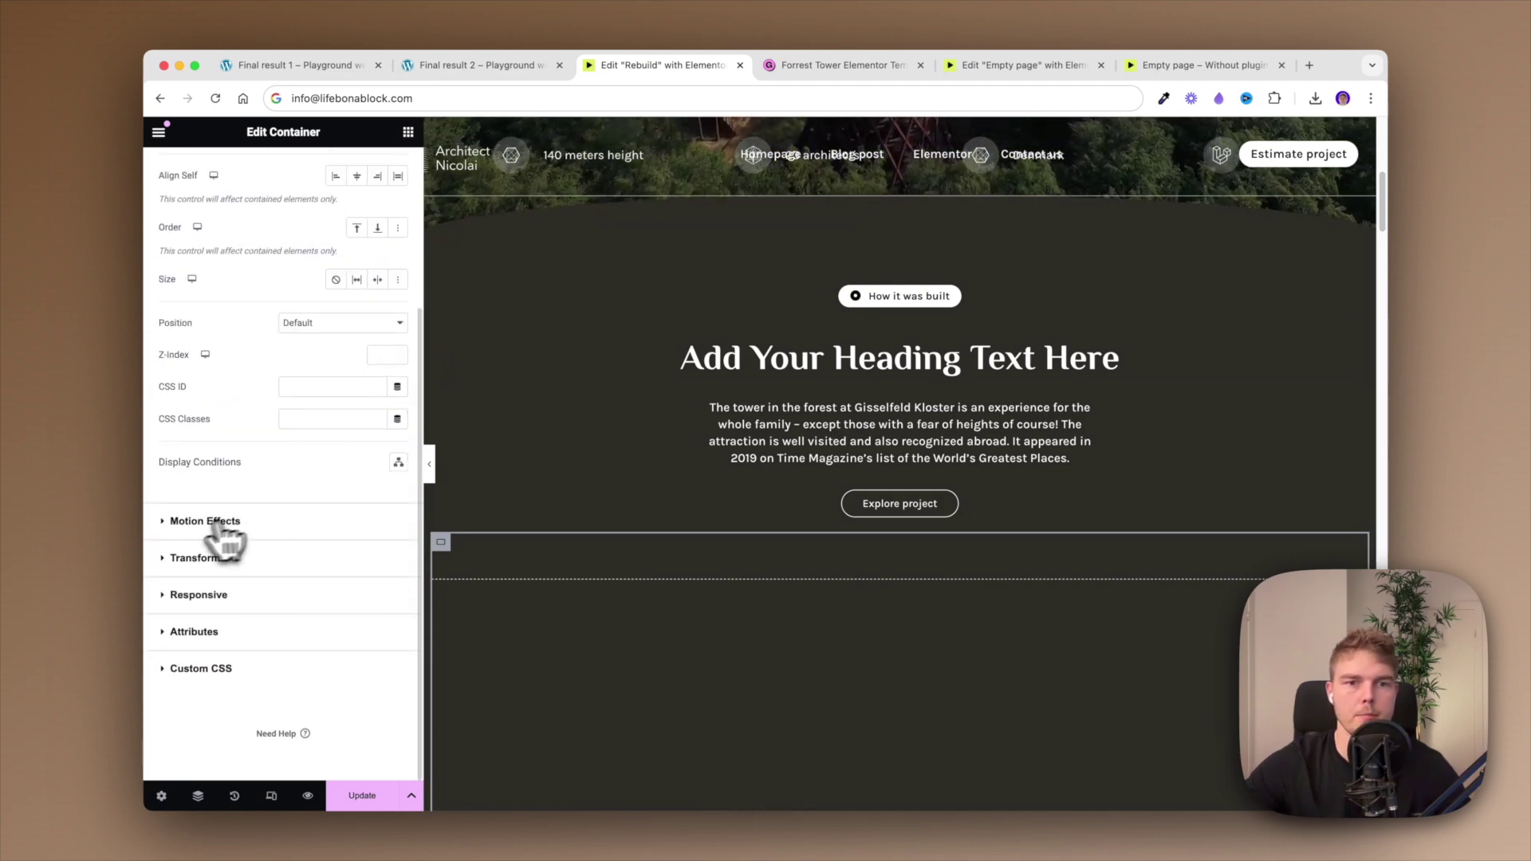
{"action": "left_click", "coordinate": [181, 523]}
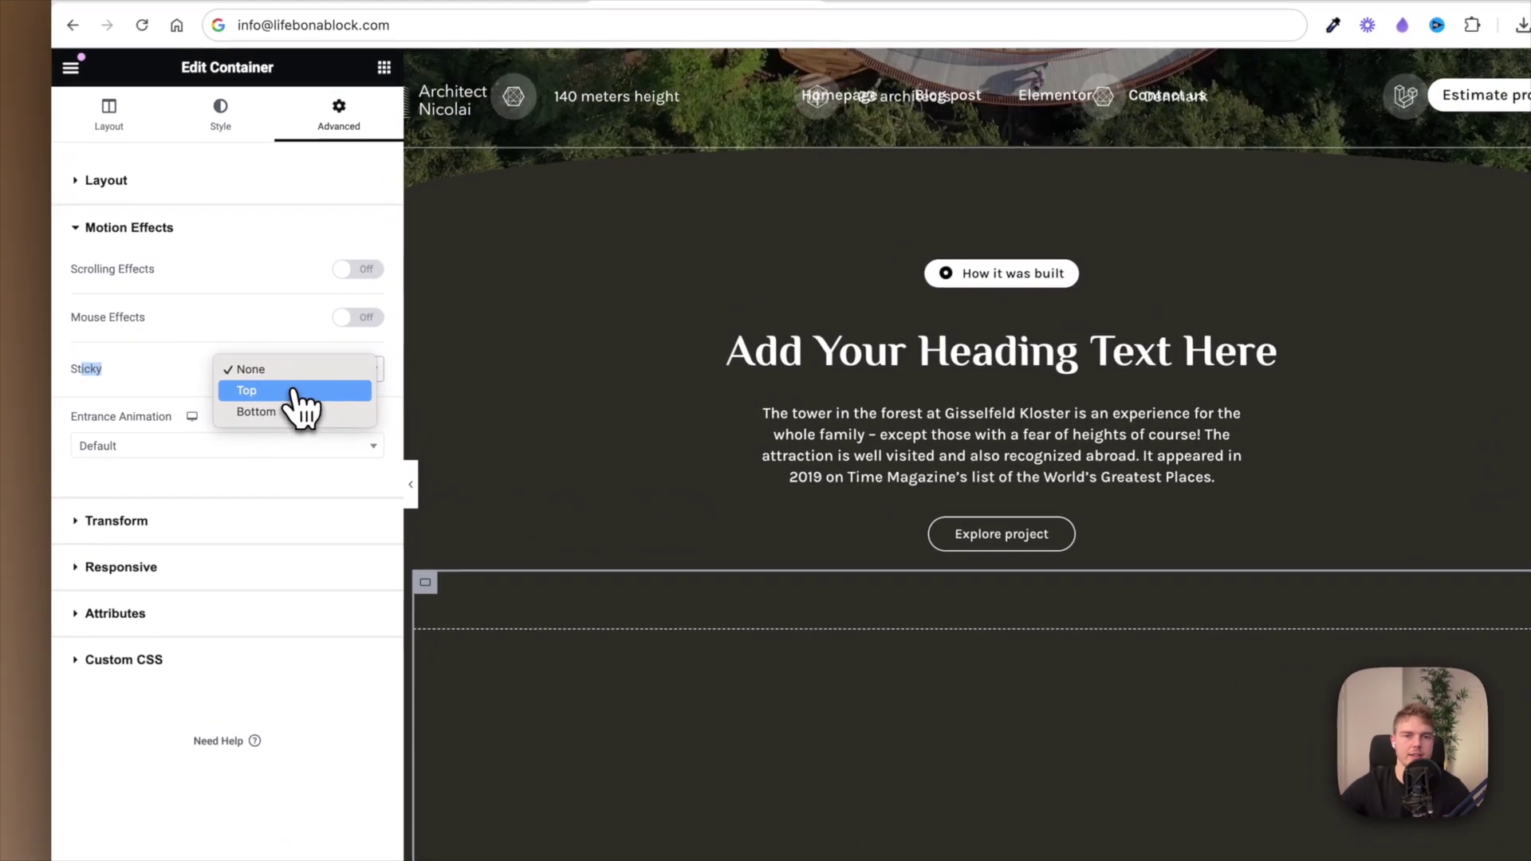
{"action": "left_click", "coordinate": [311, 389]}
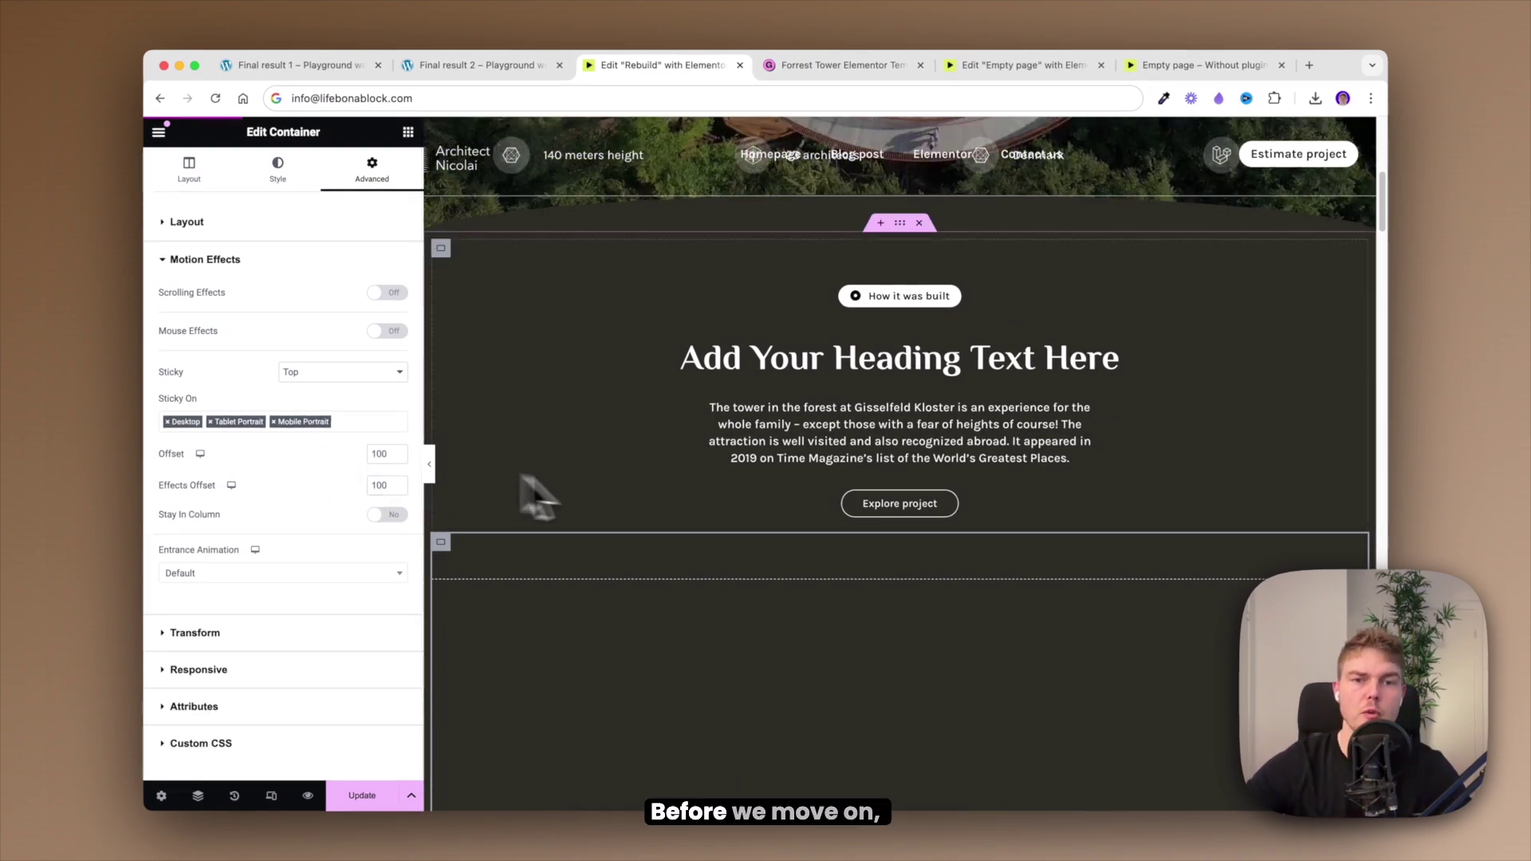
Step: In the Navigator, label the nested containers Main container, Text container and Sticky
{"action": "right_click", "coordinate": [609, 495]}
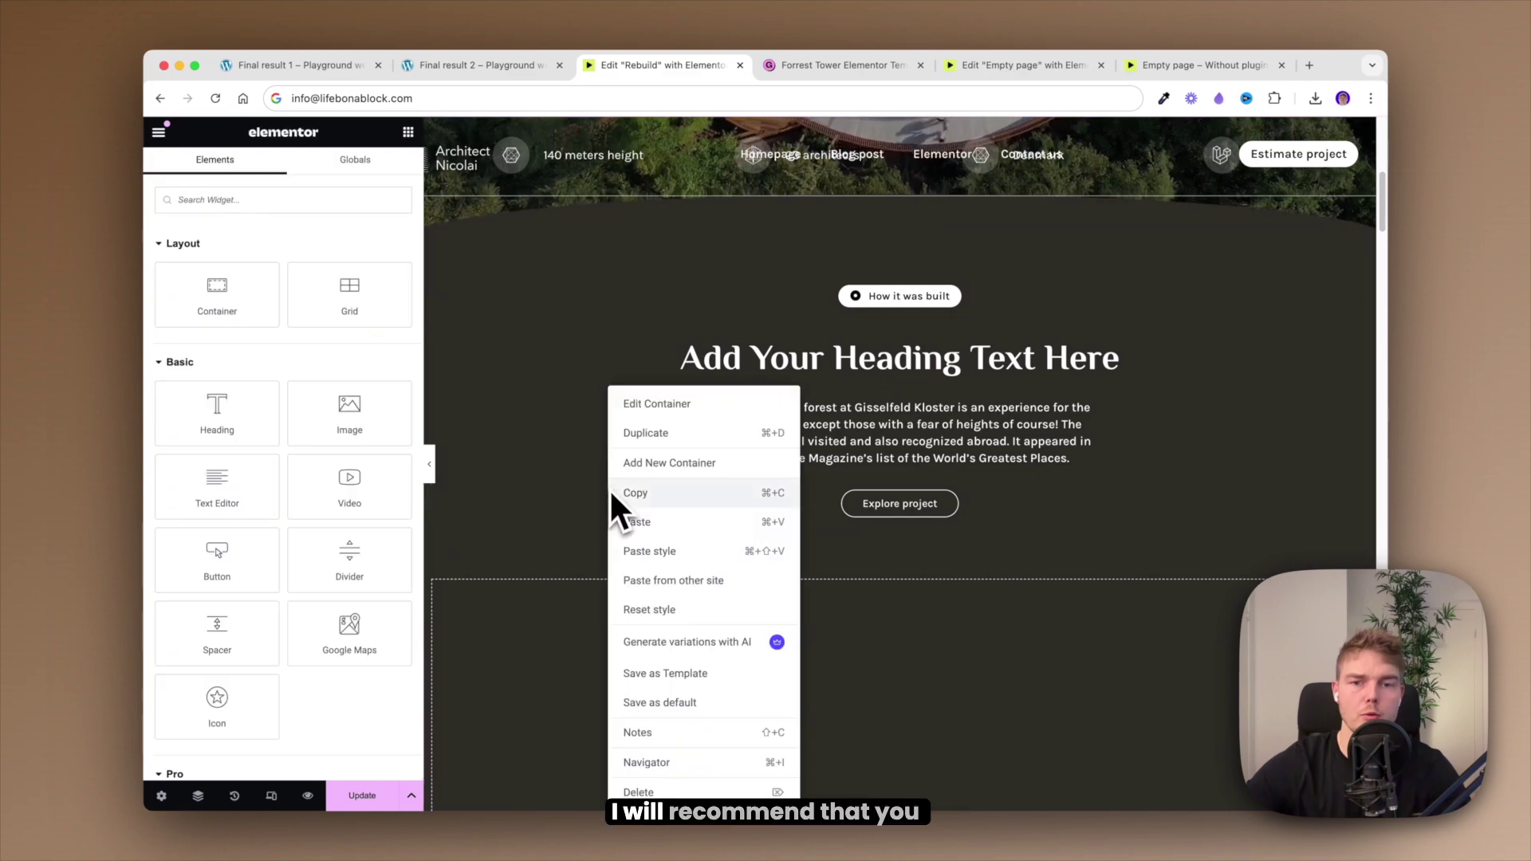
{"action": "left_click", "coordinate": [662, 764]}
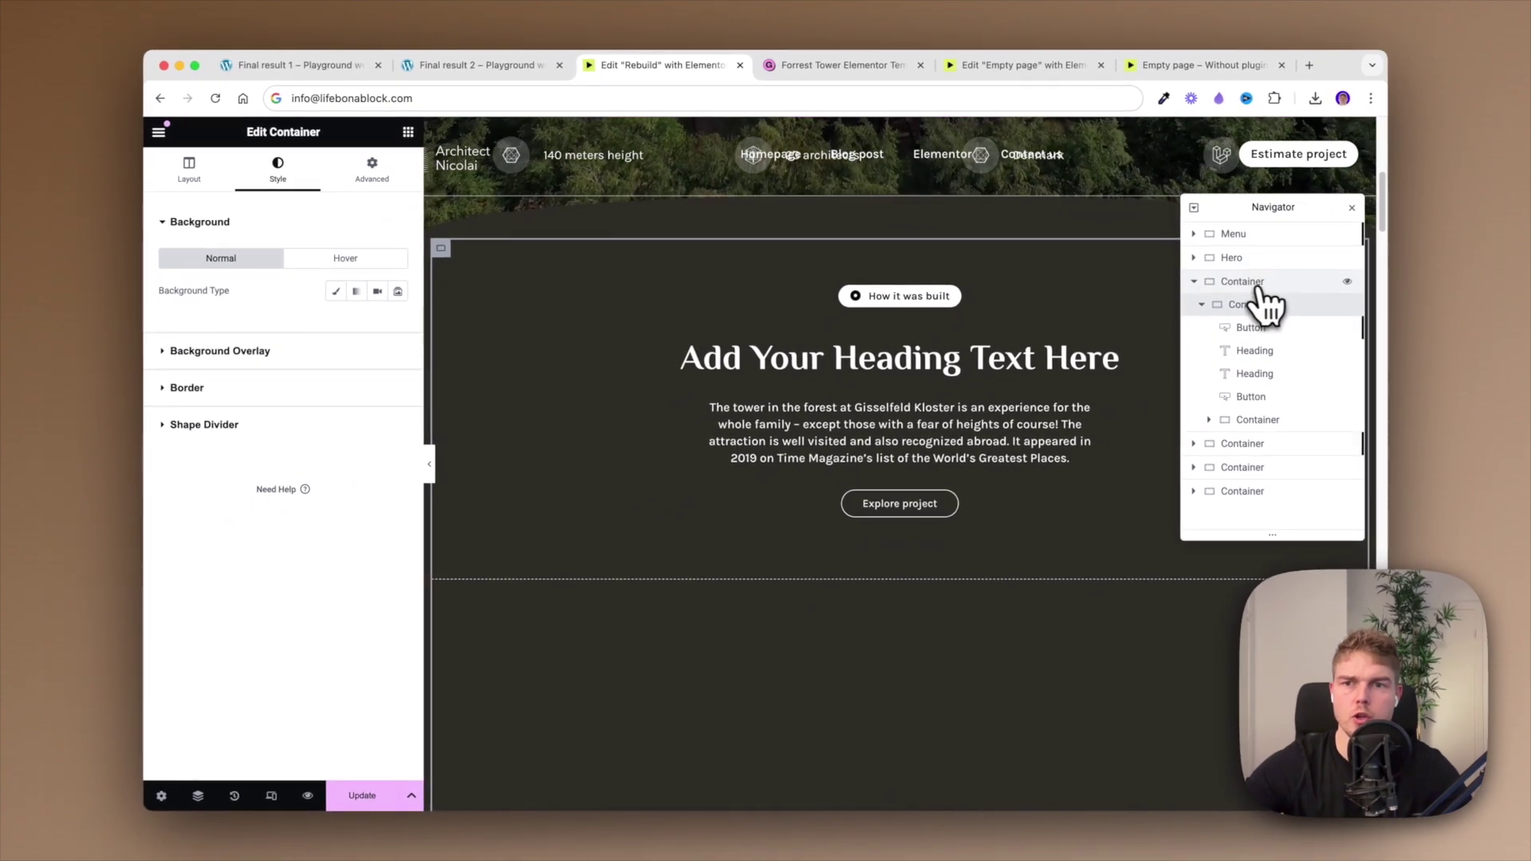
{"action": "double_click", "coordinate": [1235, 283]}
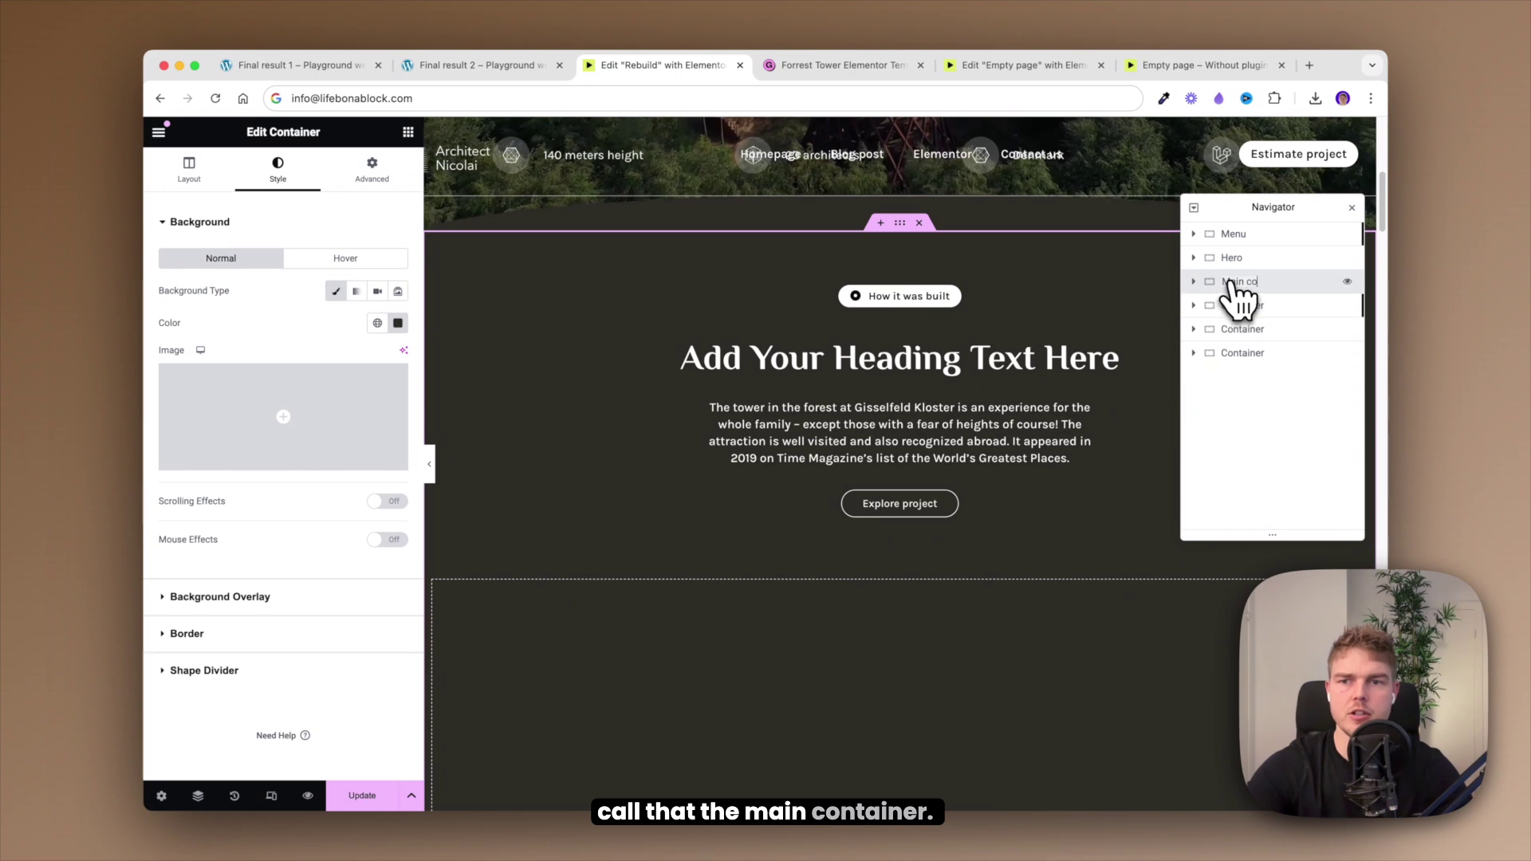
{"action": "double_click", "coordinate": [1238, 311]}
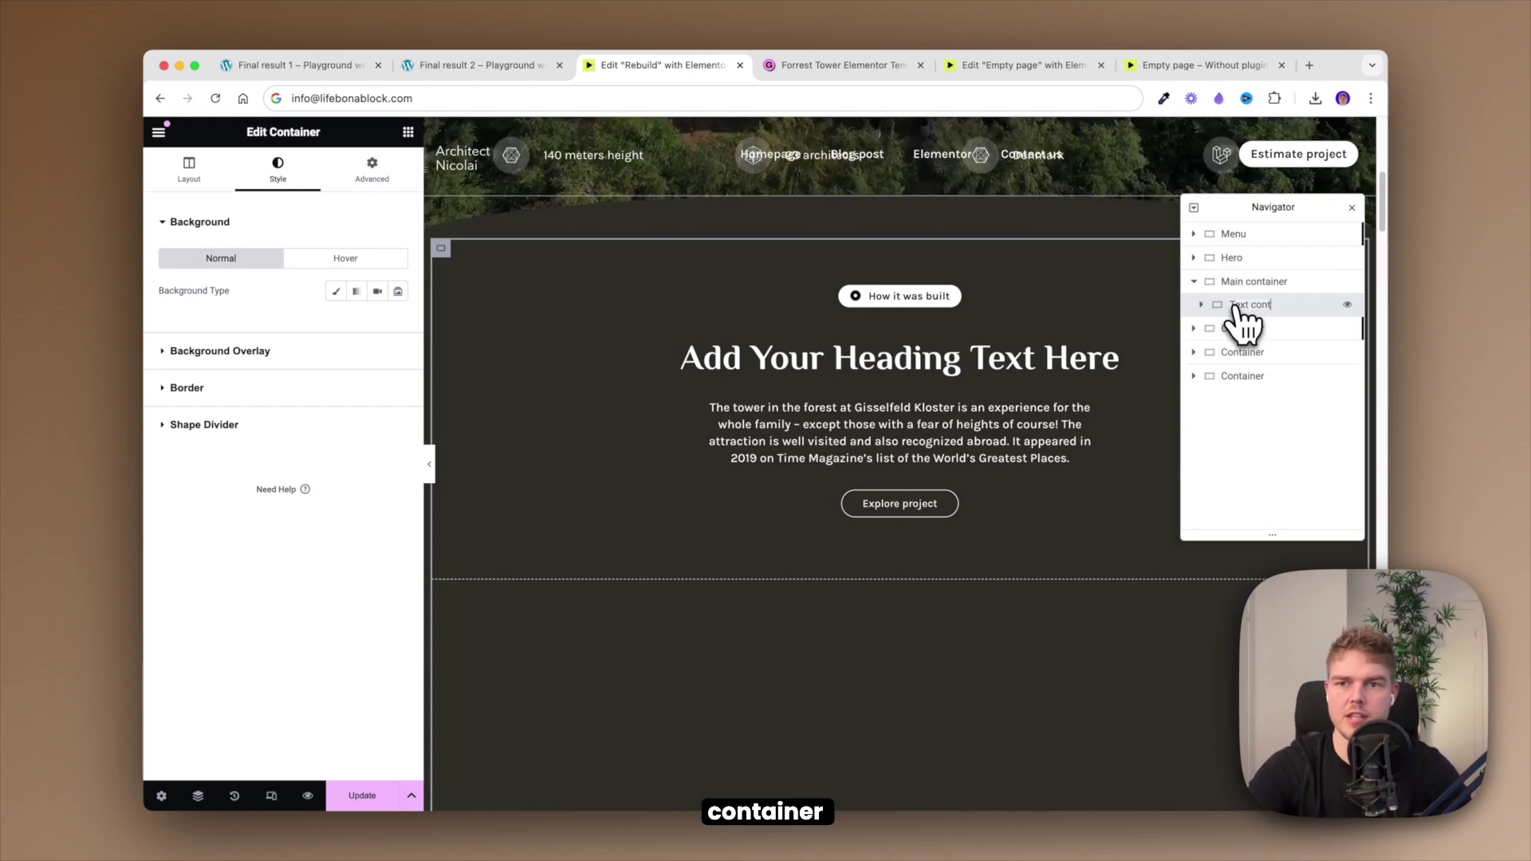
{"action": "type", "text": "Text container"}
{"action": "left_click", "coordinate": [1218, 313]}
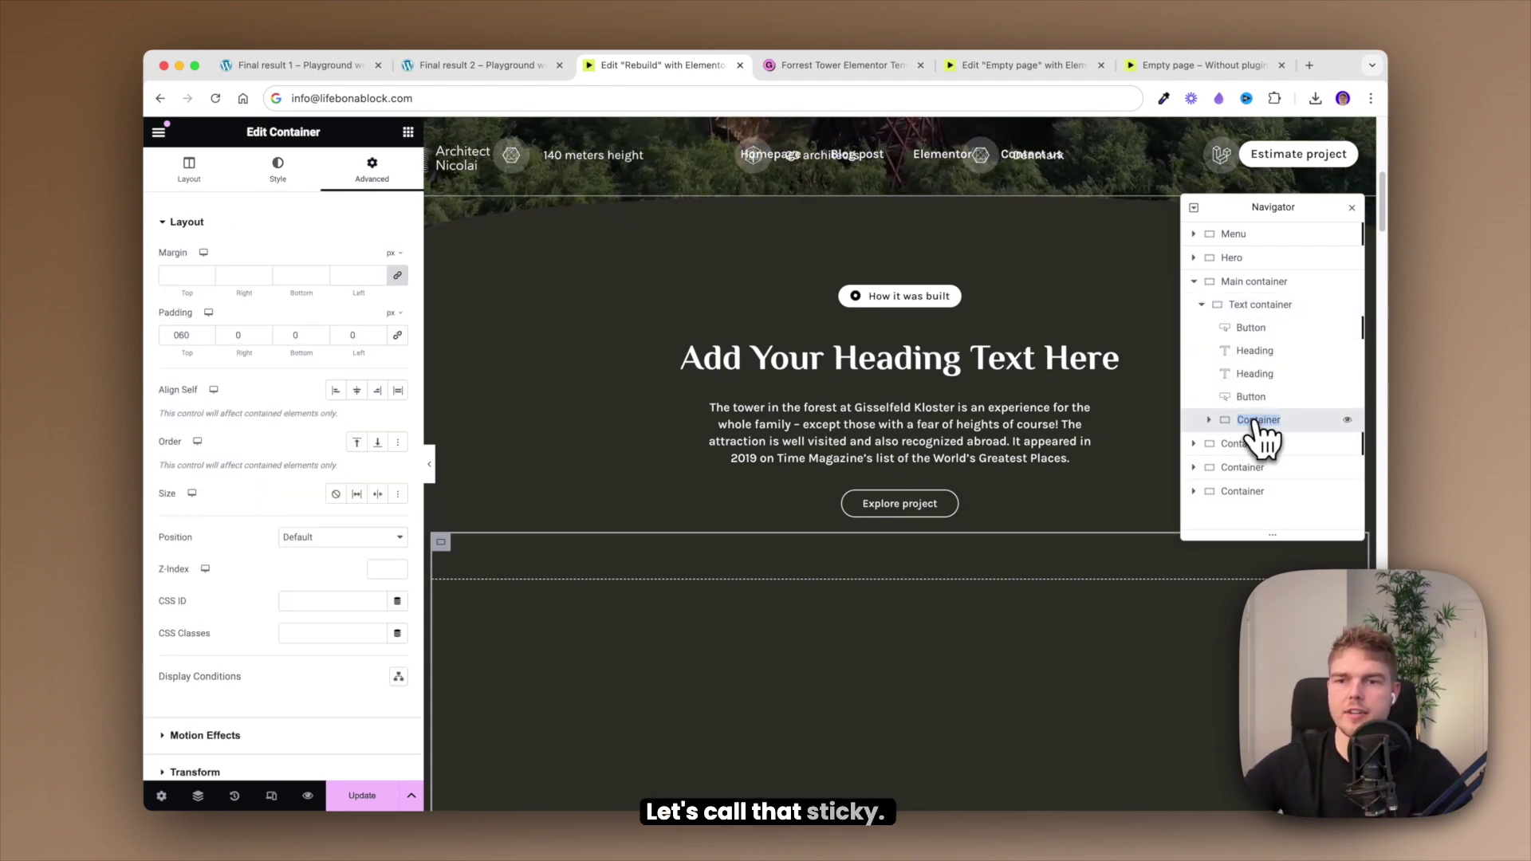
{"action": "key", "text": "Return"}
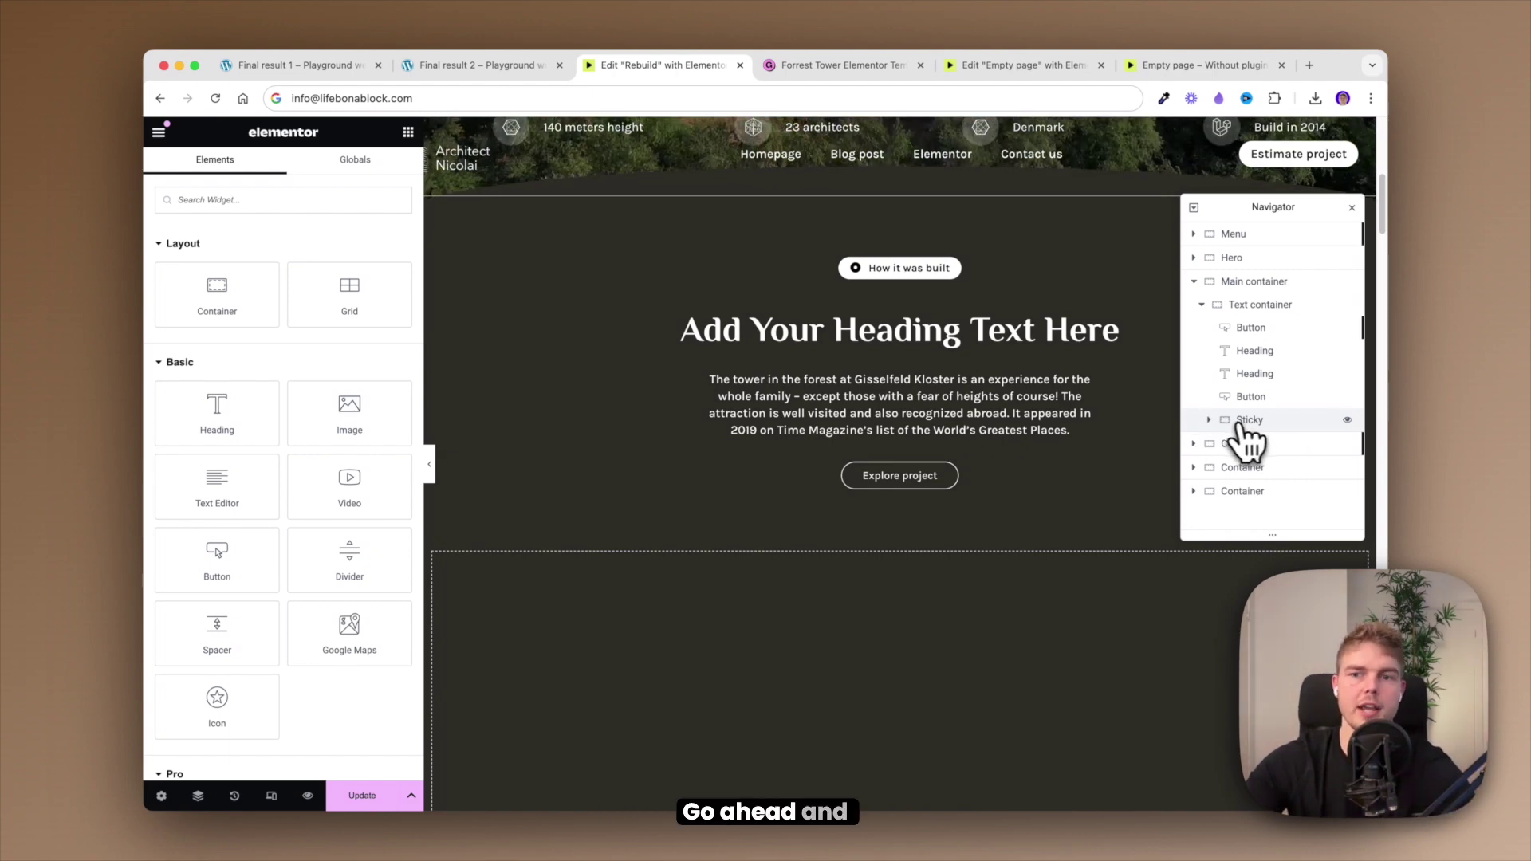
Step: Drop a new container into Sticky, name it Expand images, and size it 600 by 600
{"action": "left_click_drag", "start_coordinate": [232, 290], "coordinate": [768, 477]}
{"action": "scroll", "coordinate": [906, 523], "scroll_direction": "down", "scroll_amount": 5}
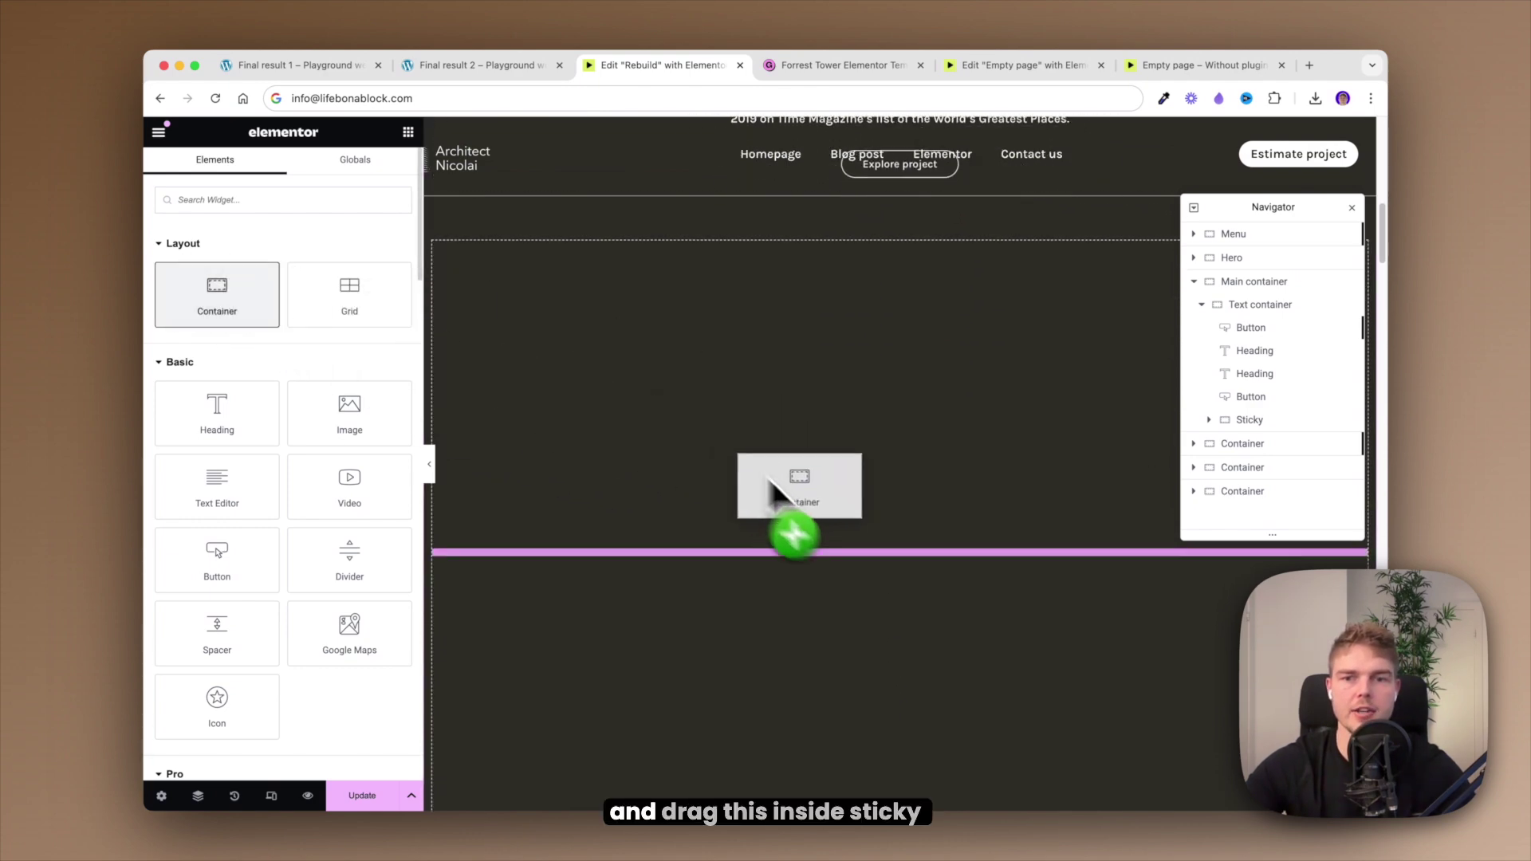
{"action": "left_click_drag", "start_coordinate": [866, 547], "coordinate": [869, 548]}
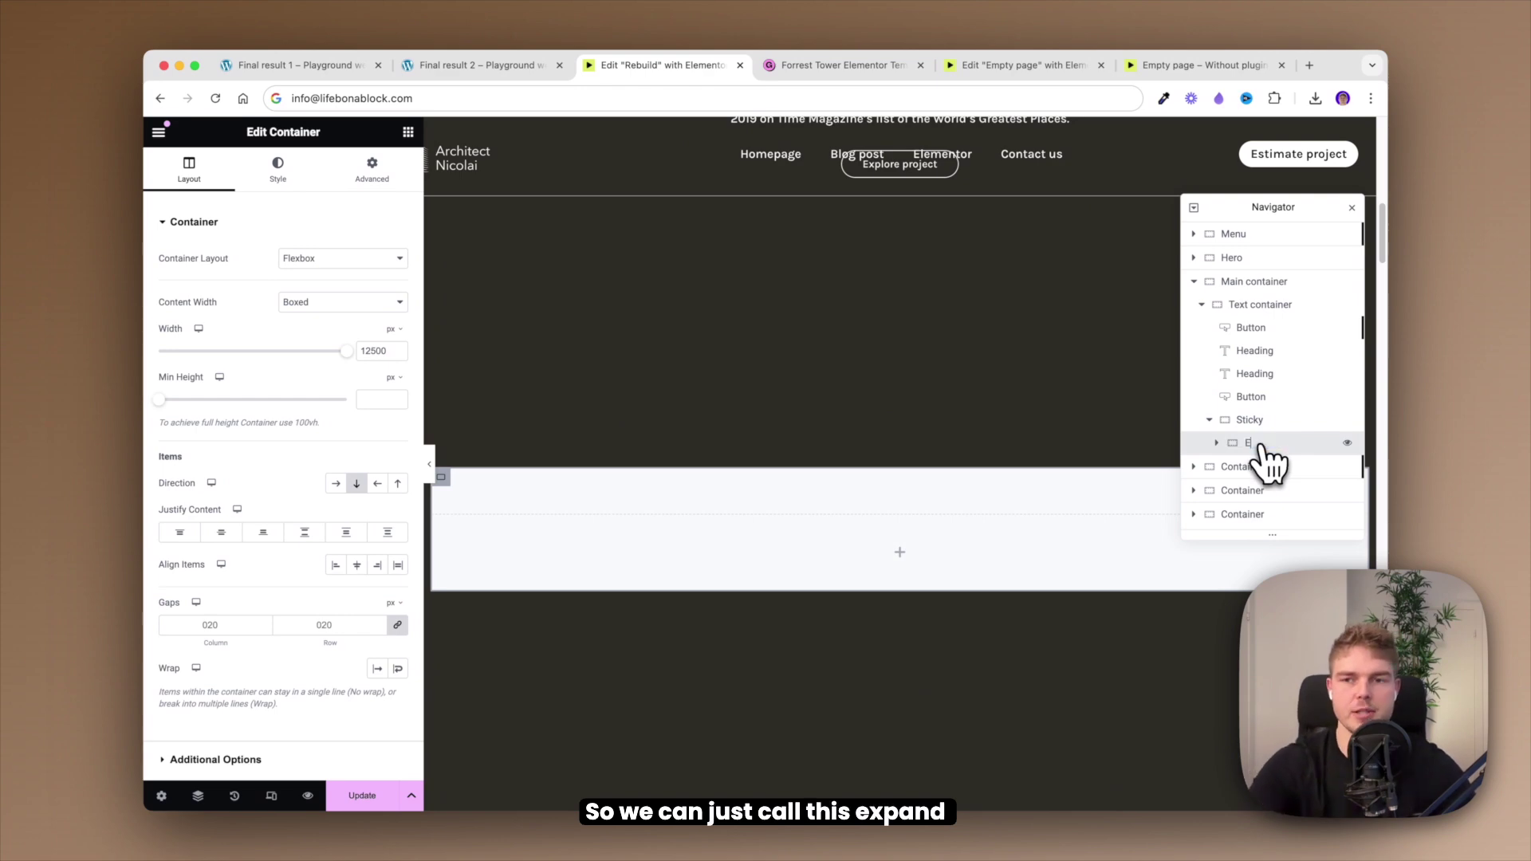
{"action": "left_click", "coordinate": [1262, 445]}
{"action": "type", "text": "Expand images"}
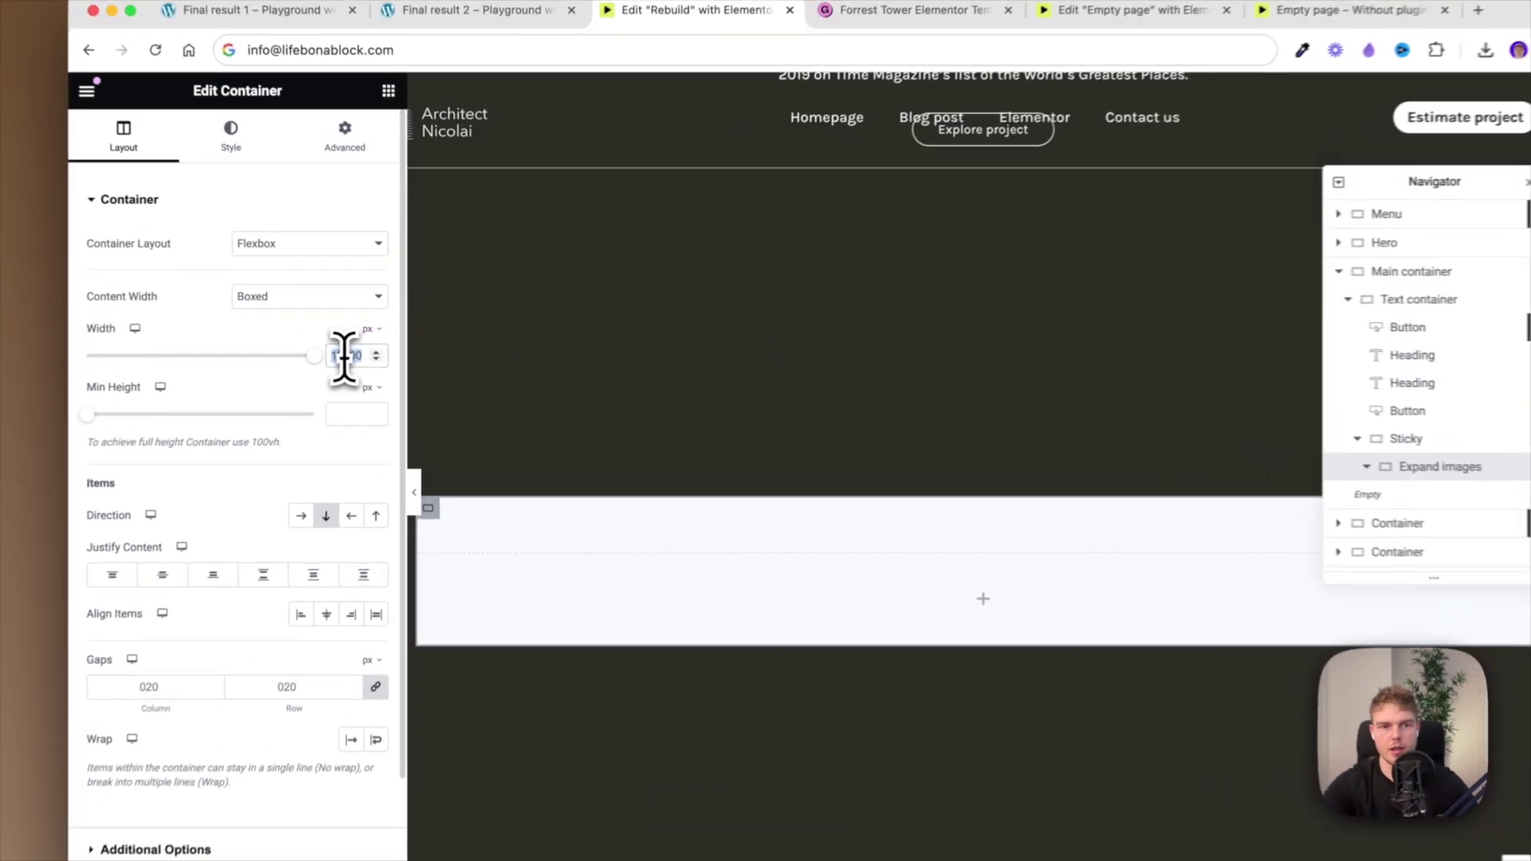
{"action": "type", "text": "600"}
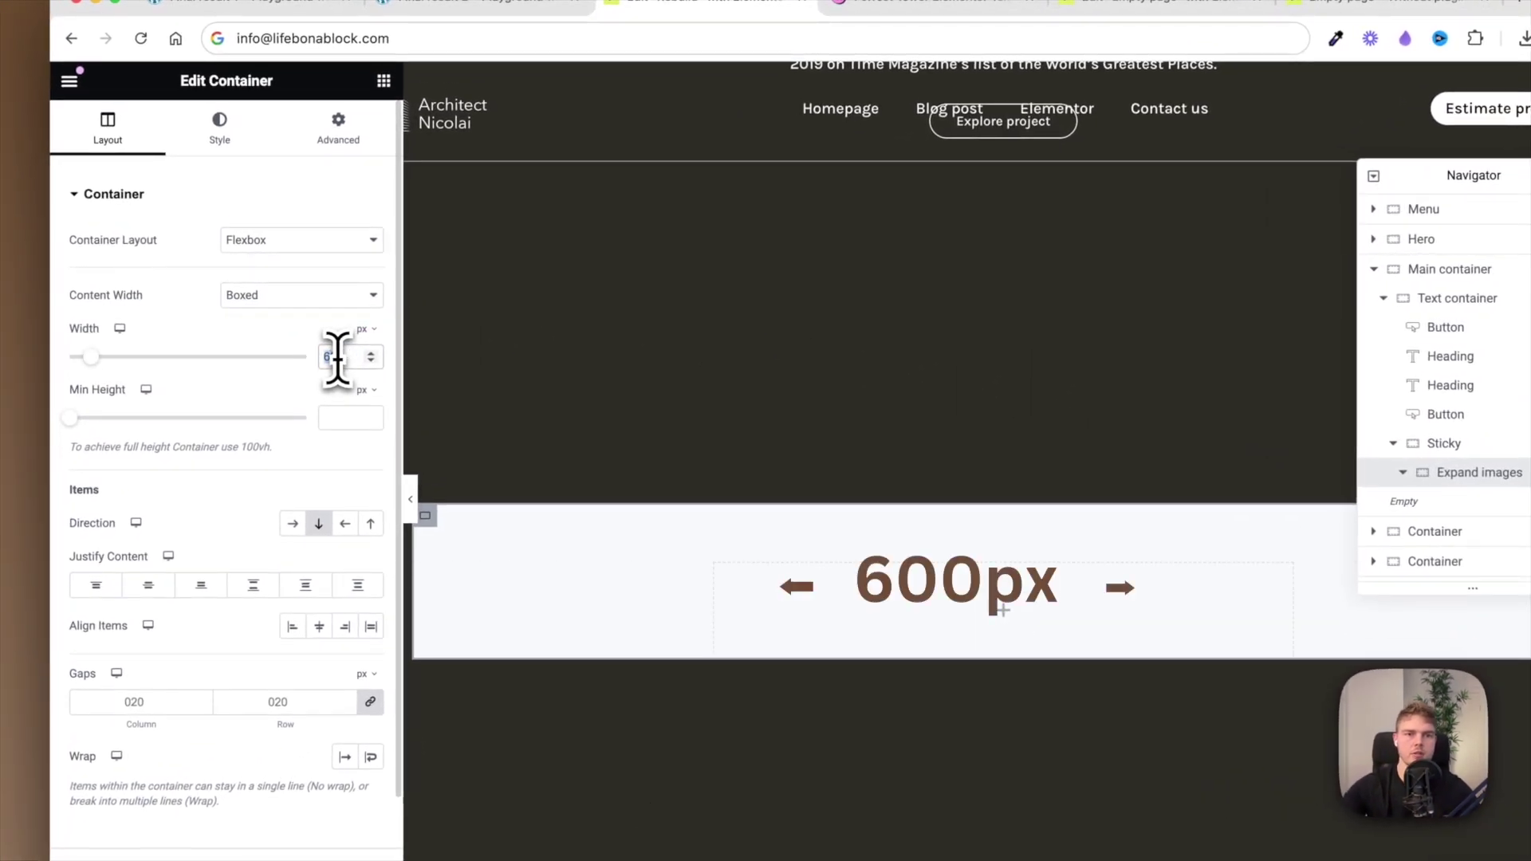
{"action": "type", "text": "600"}
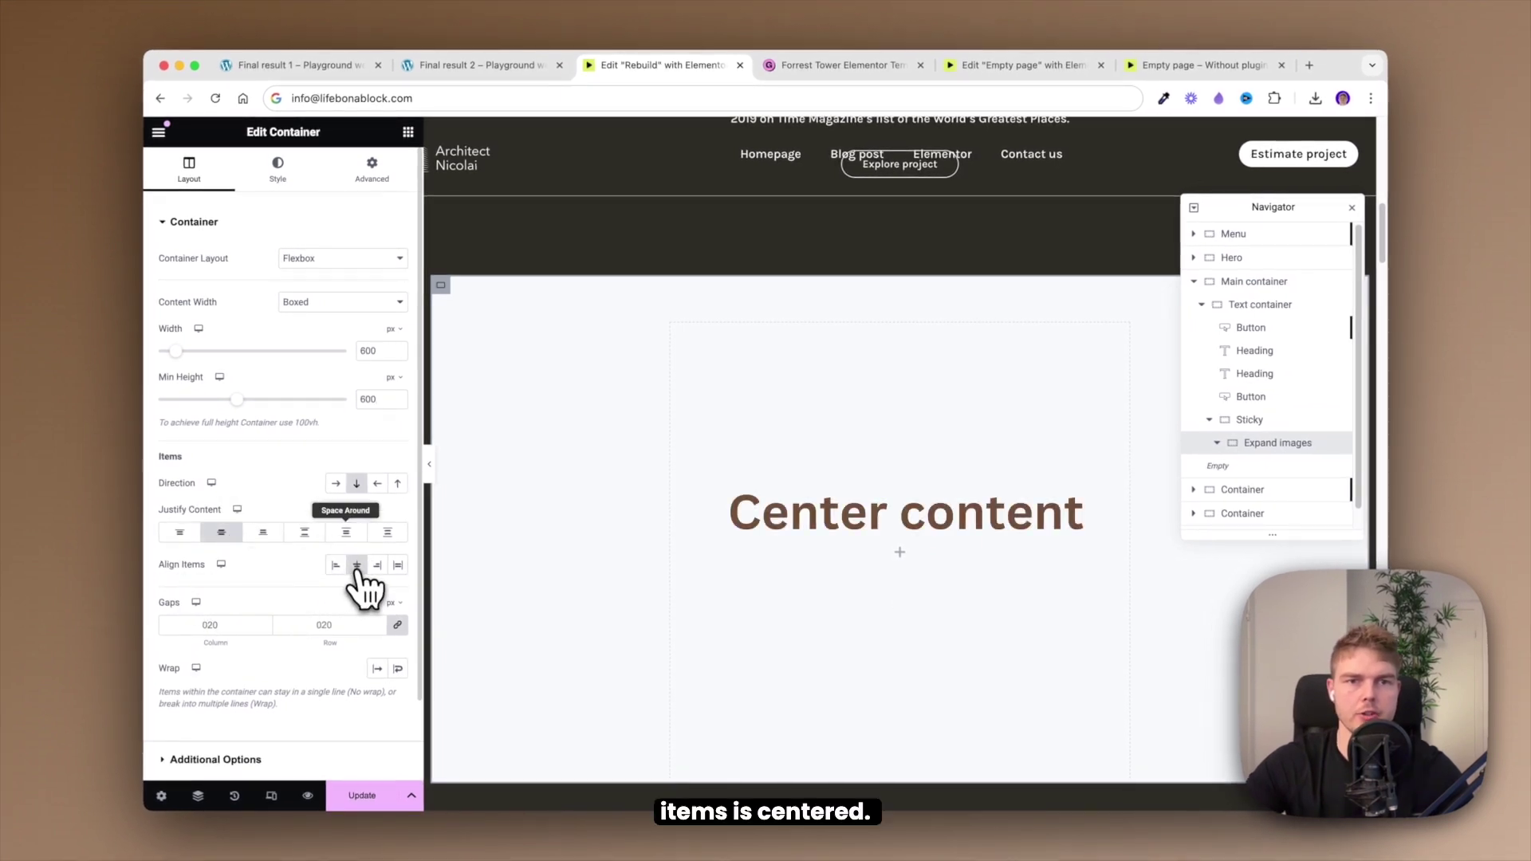
Step: Set the tower photo as Expand images' background with Center Center position, No-repeat and Cover
{"action": "left_click", "coordinate": [278, 180]}
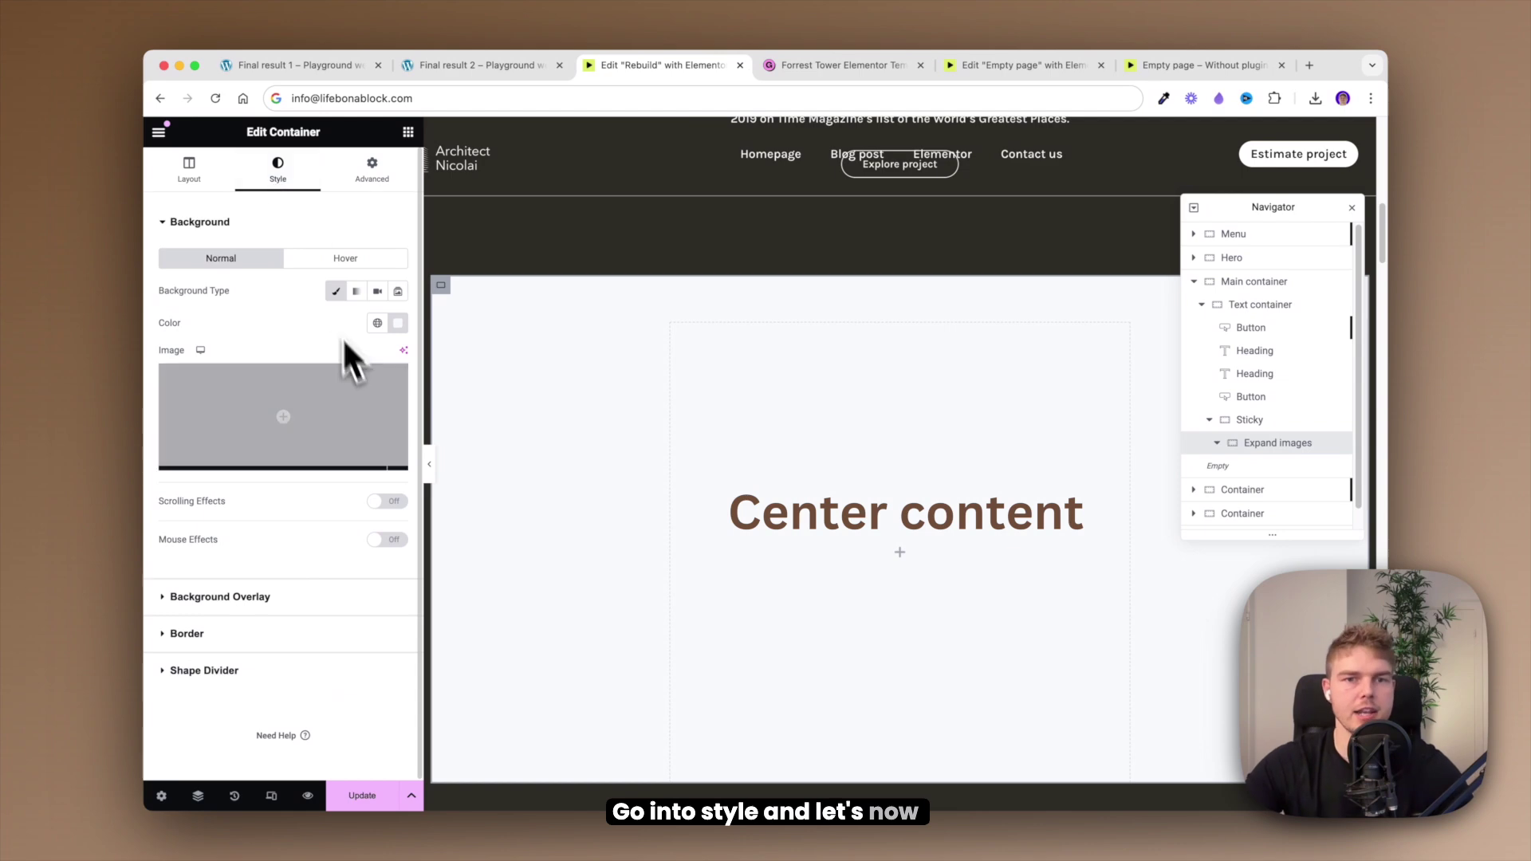
{"action": "left_click", "coordinate": [323, 402]}
{"action": "left_click", "coordinate": [677, 327]}
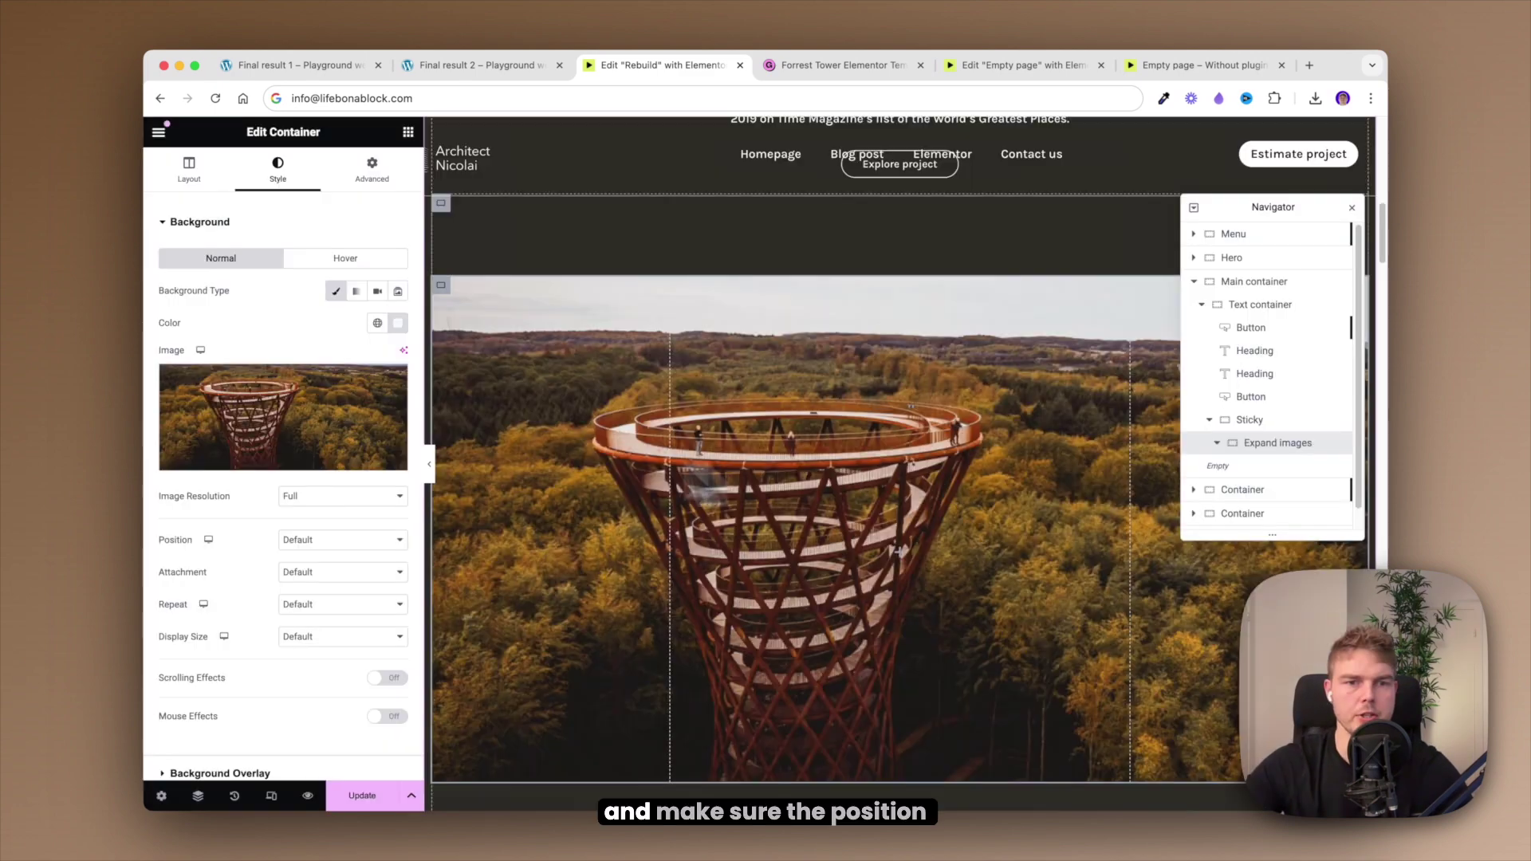
{"action": "left_click", "coordinate": [335, 536]}
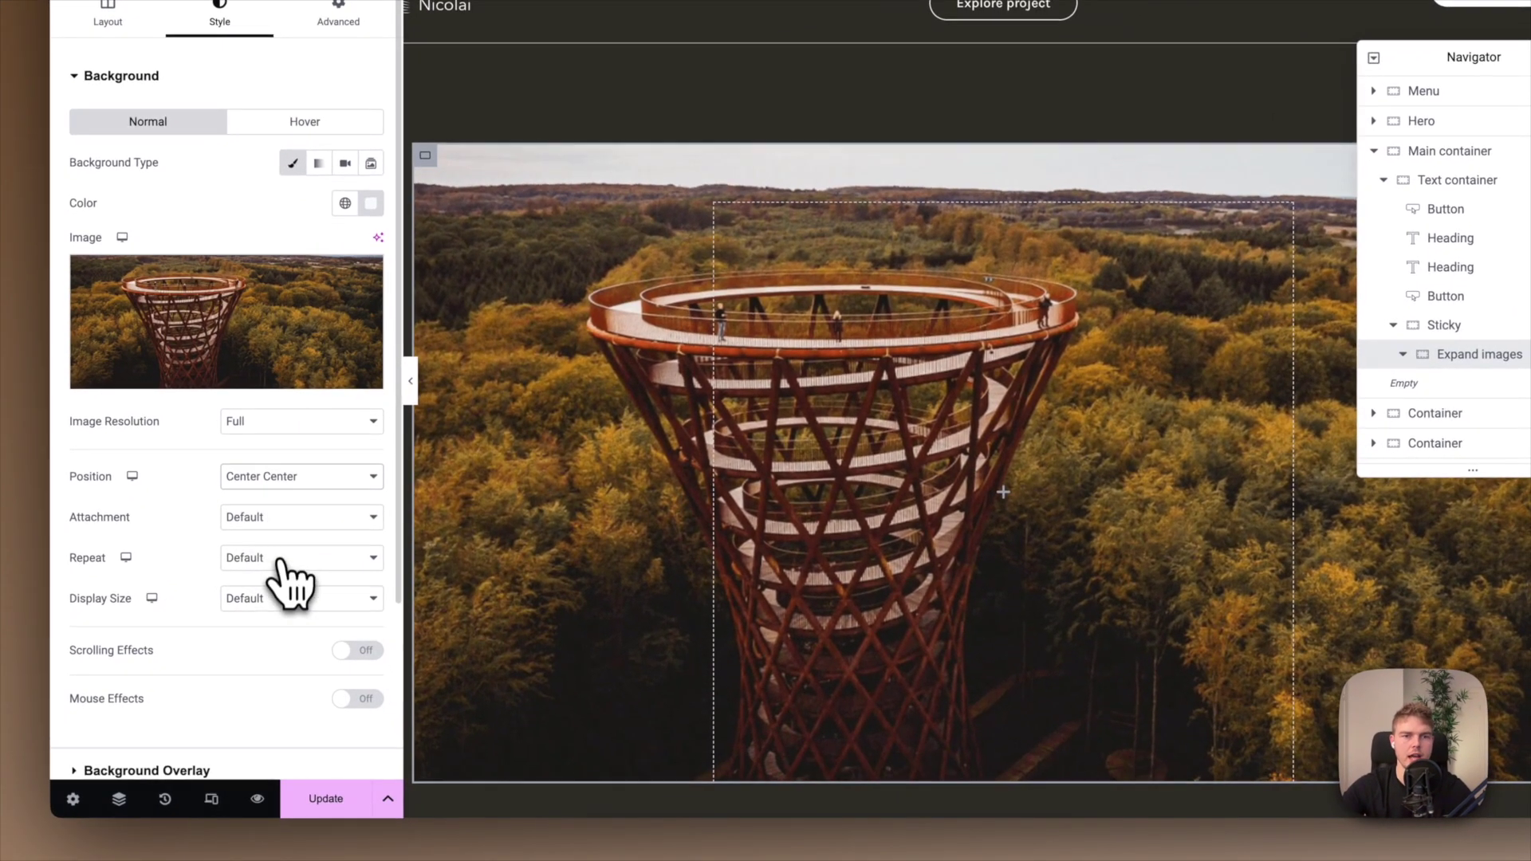
{"action": "left_click", "coordinate": [279, 560]}
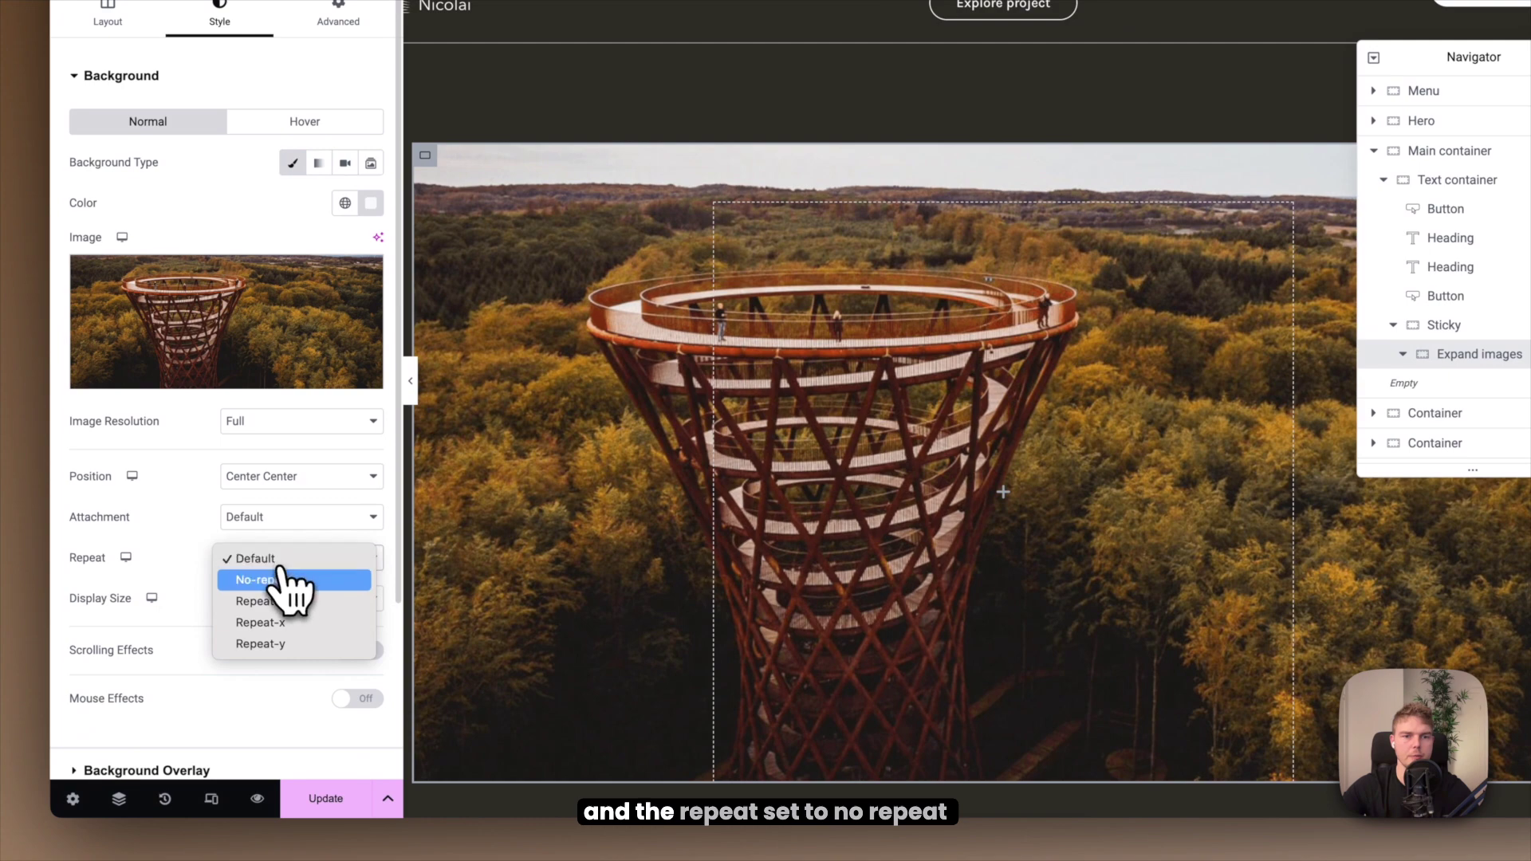
{"action": "left_click", "coordinate": [291, 581]}
{"action": "left_click", "coordinate": [292, 600]}
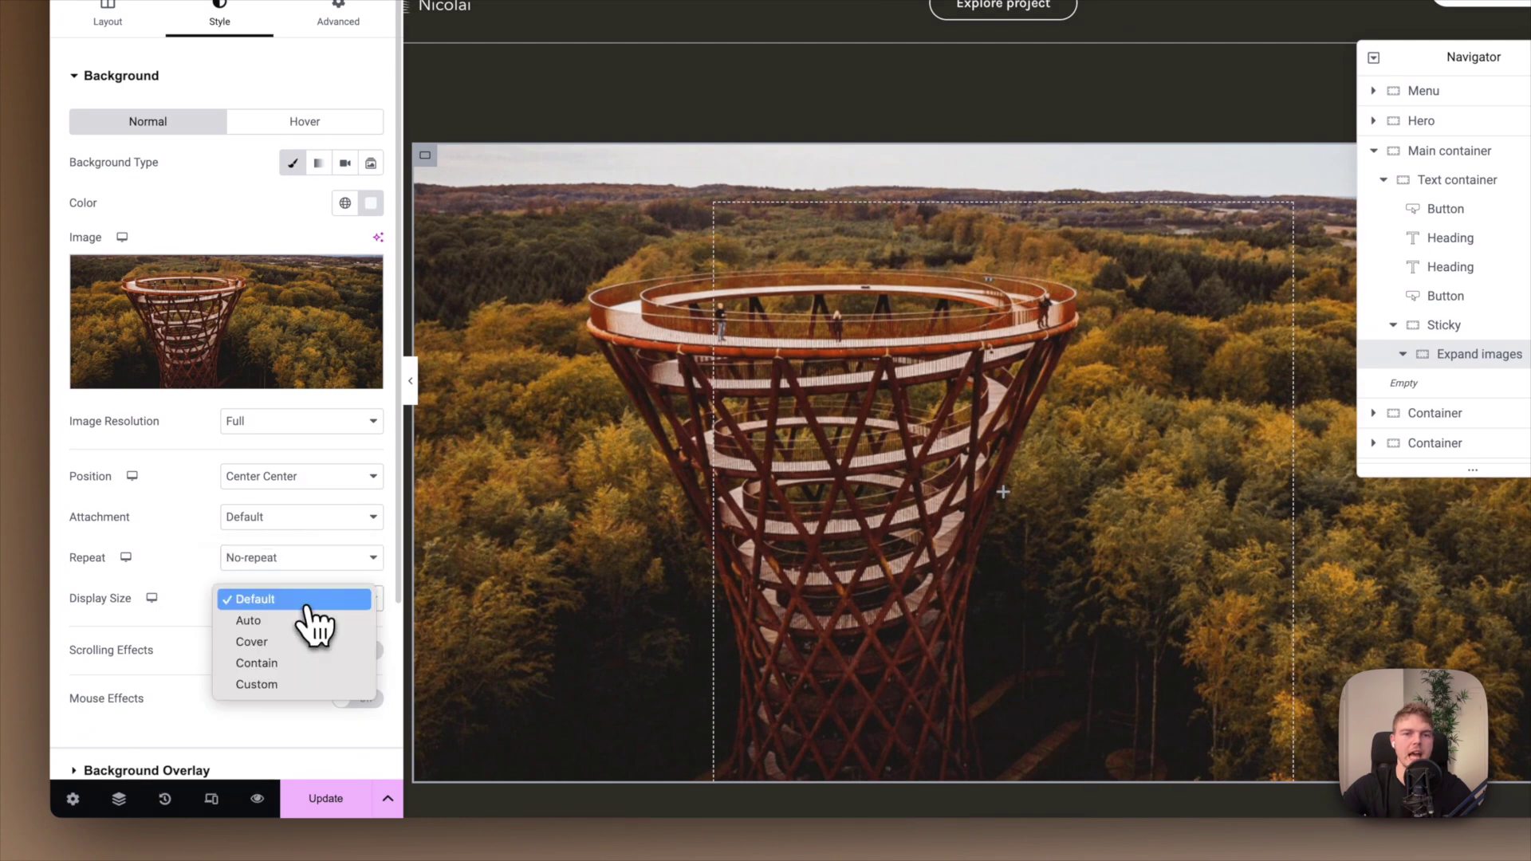
{"action": "key", "text": "Escape"}
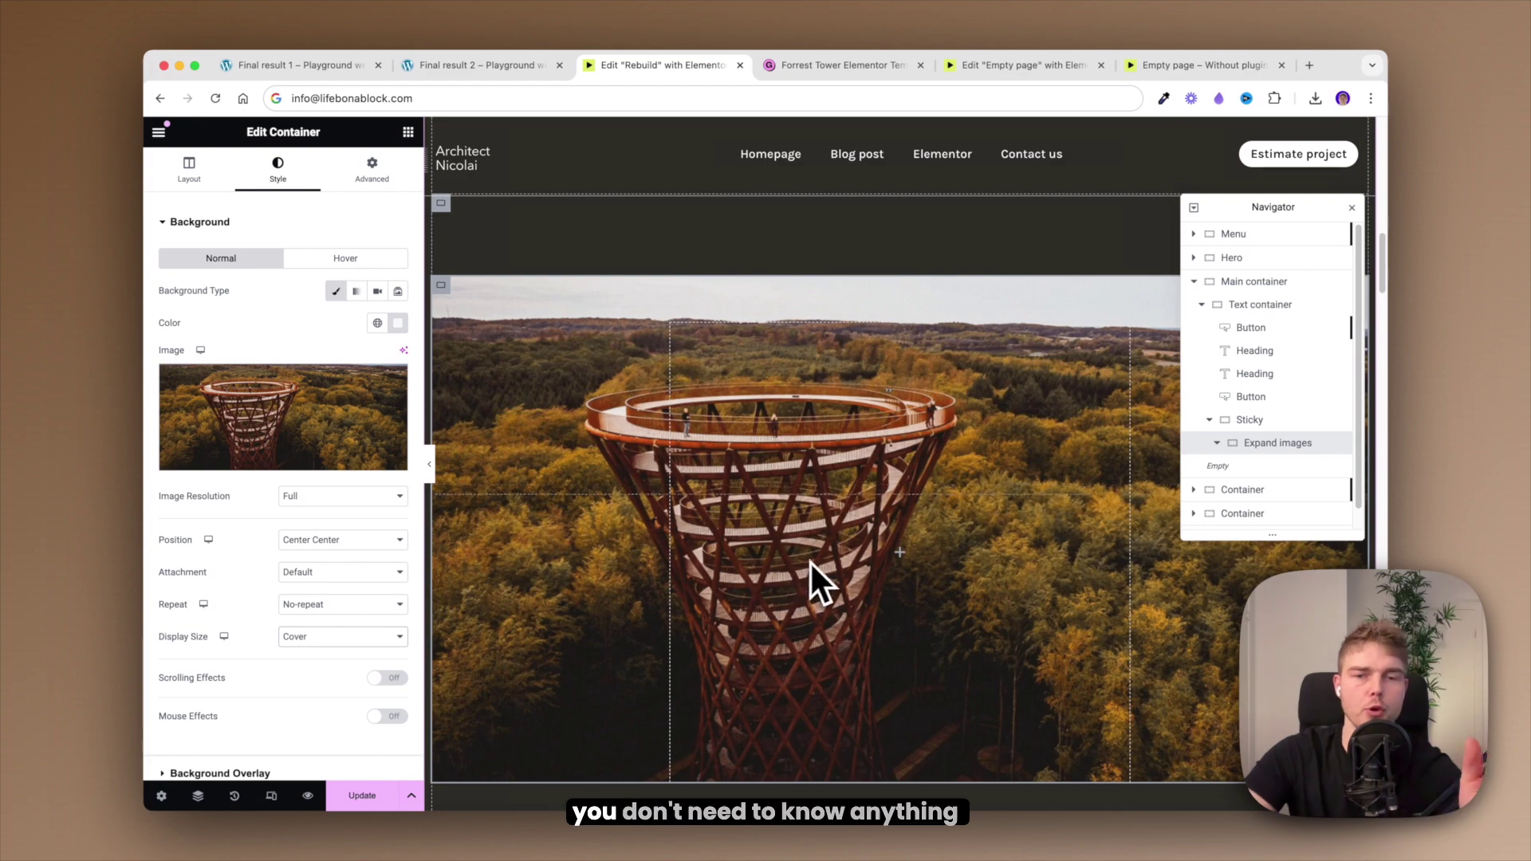
{"action": "scroll", "coordinate": [815, 539], "scroll_direction": "up", "scroll_amount": 3}
Step: Load the Code - Expand image page in a new tab and copy its JavaScript block
{"action": "scroll", "coordinate": [817, 539], "scroll_direction": "down", "scroll_amount": 3}
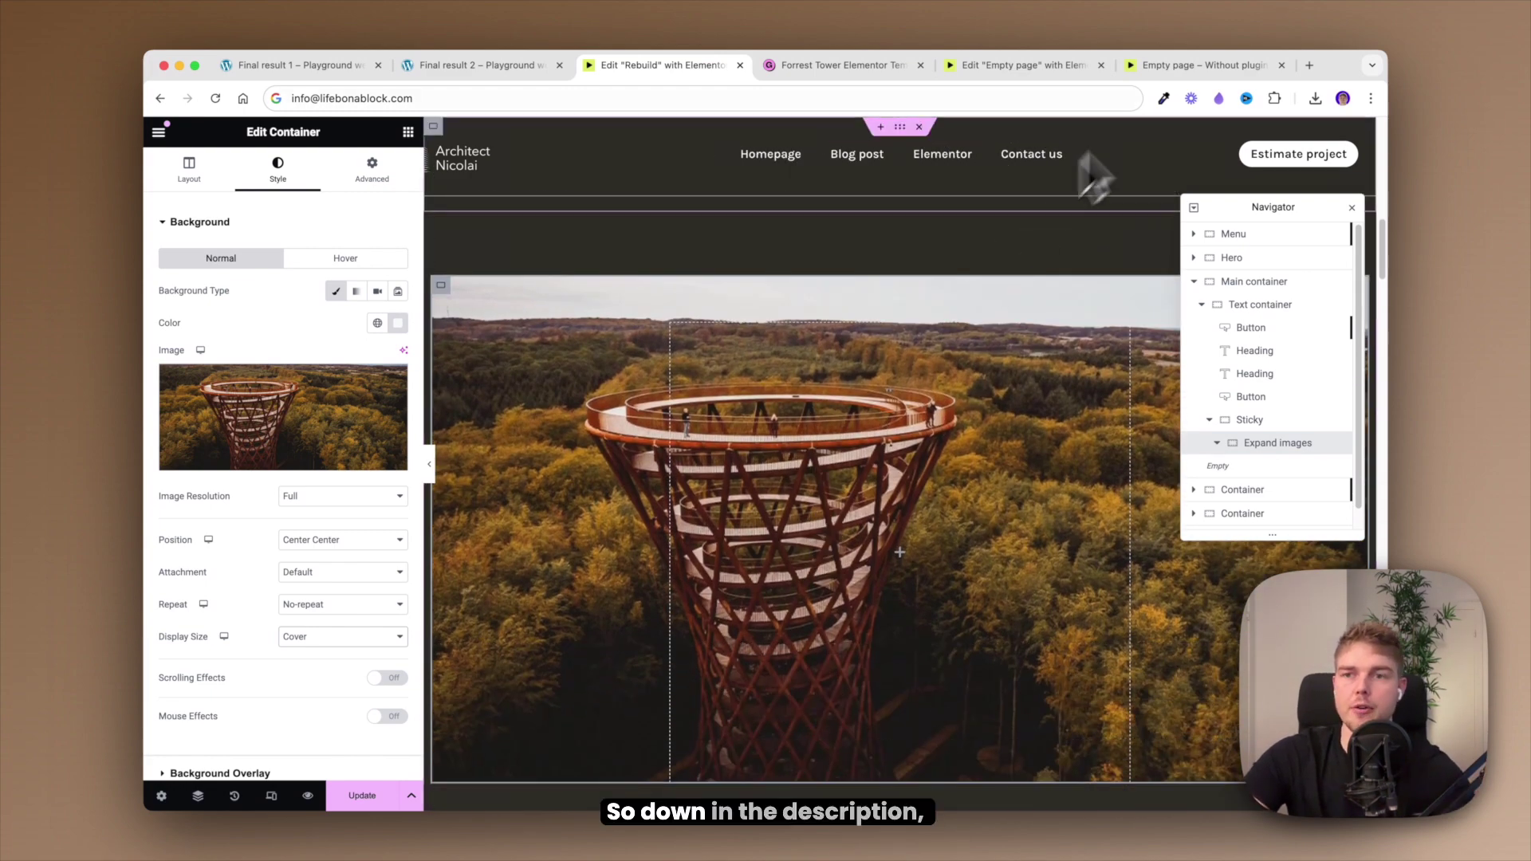
{"action": "left_click", "coordinate": [1308, 66]}
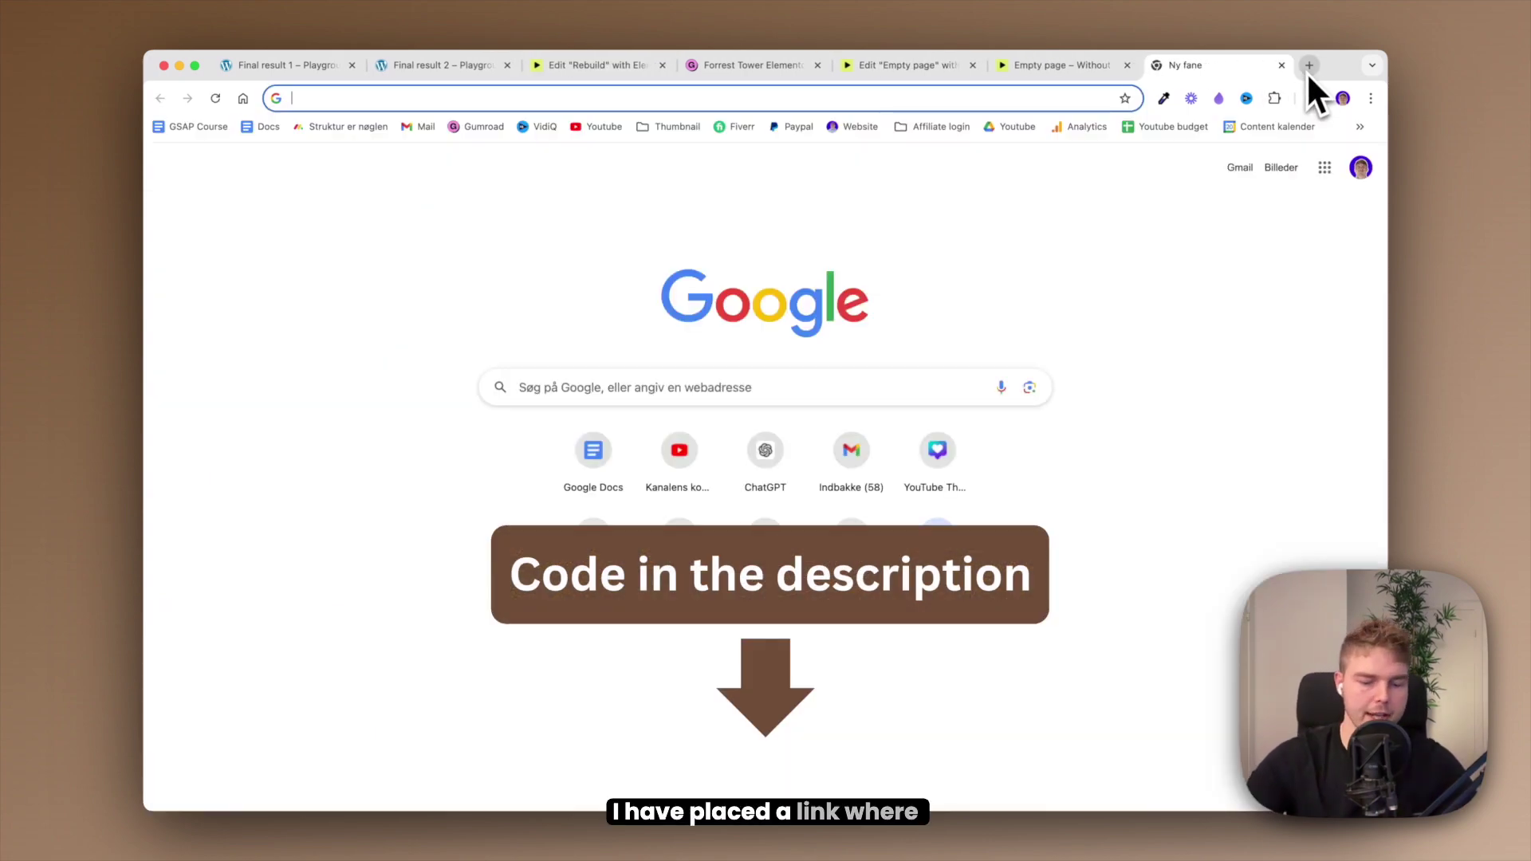
{"action": "type", "text": "lifeonablock.com/code-expand-image/"}
{"action": "key", "text": "Return"}
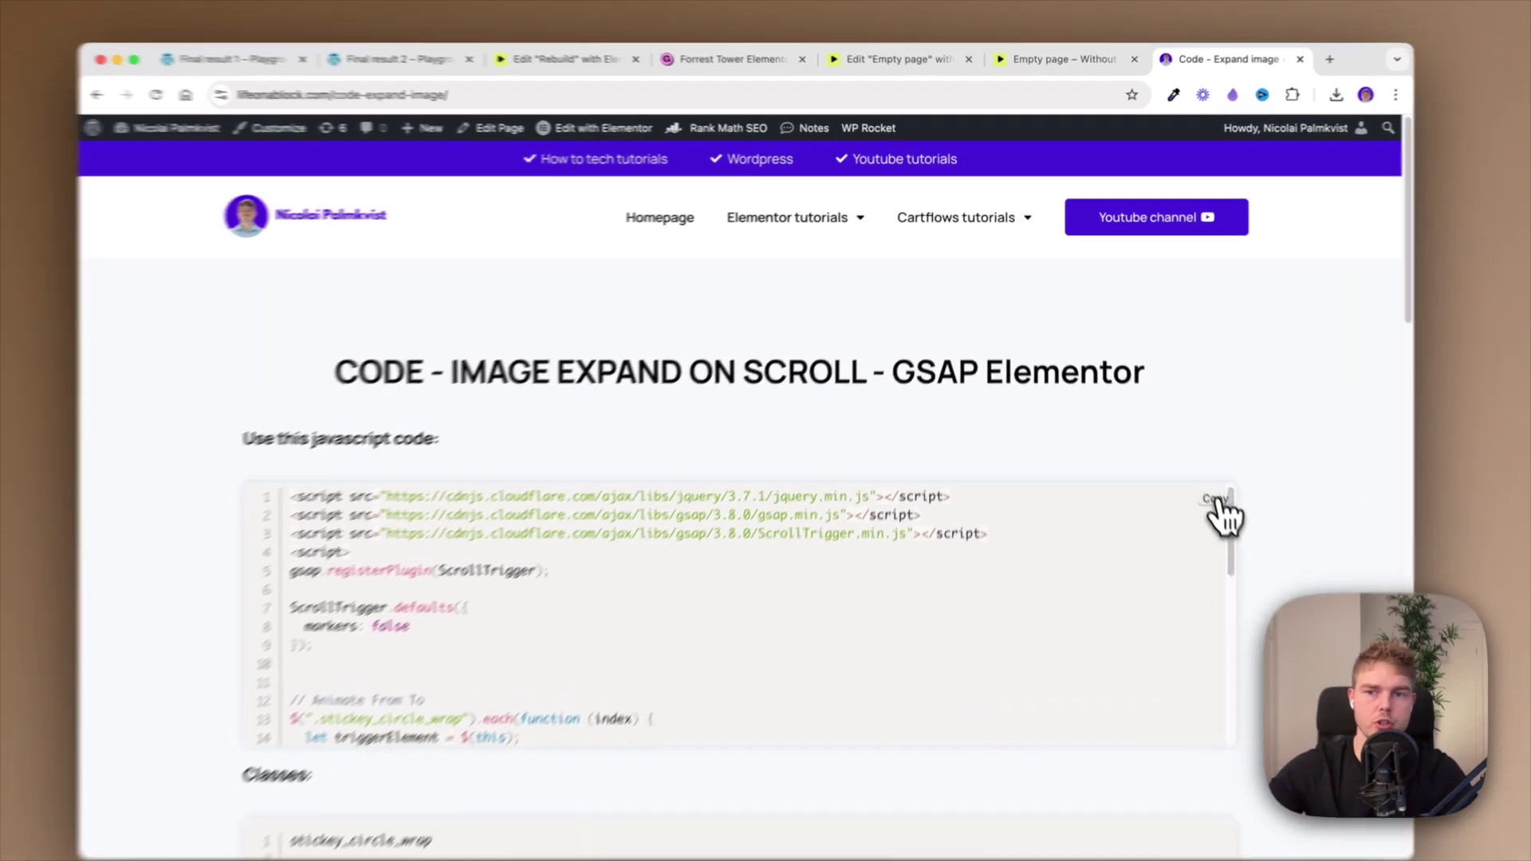
{"action": "left_click", "coordinate": [1201, 475]}
Step: Place an HTML widget below Expand images and paste the GSAP ScrollTrigger script into it
{"action": "left_click", "coordinate": [494, 46]}
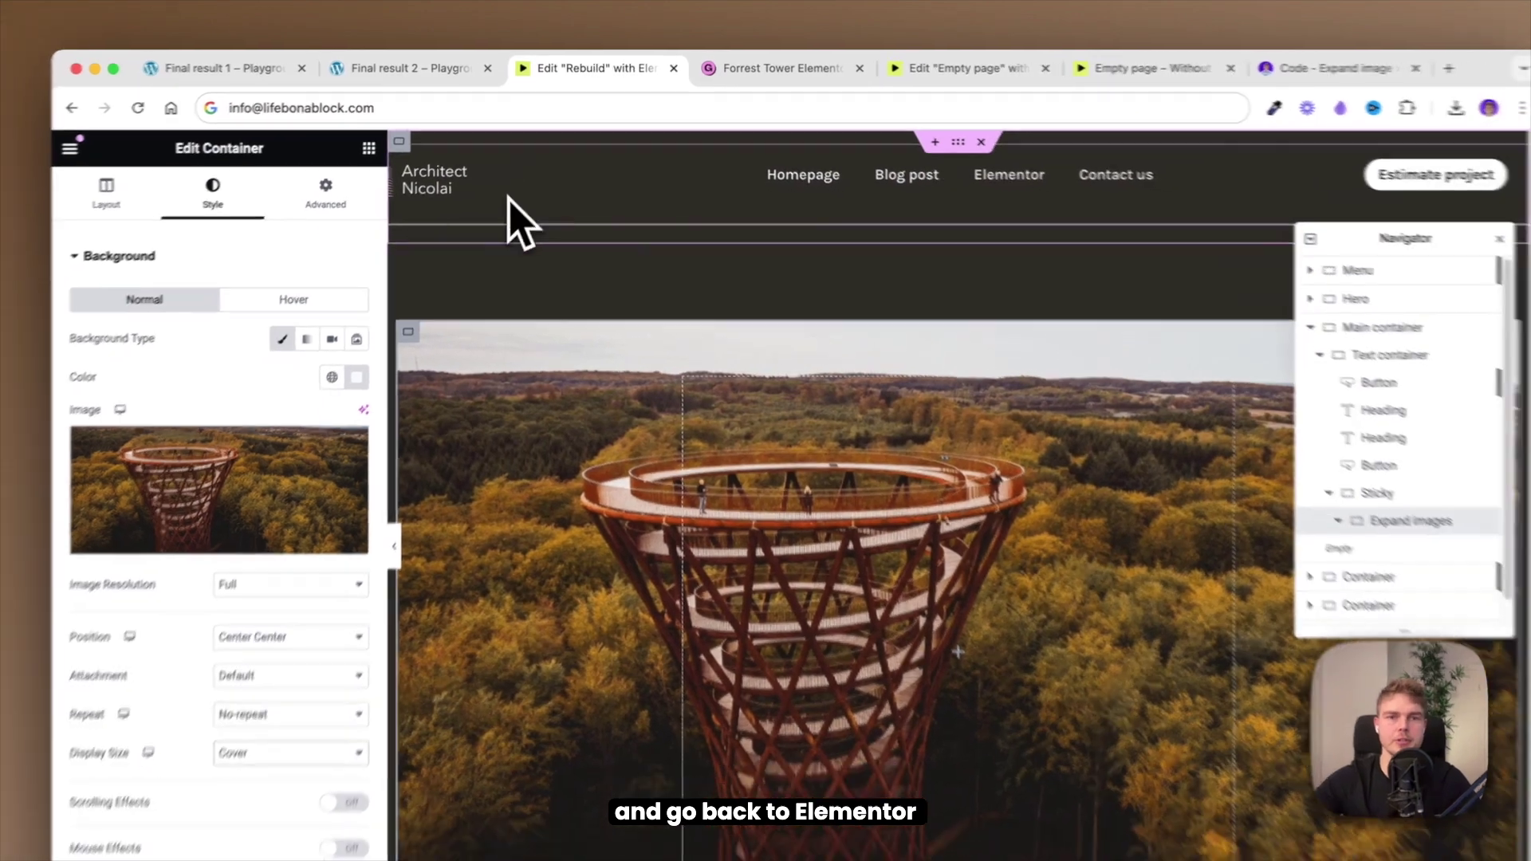
{"action": "left_click", "coordinate": [368, 149]}
{"action": "left_click", "coordinate": [285, 224]}
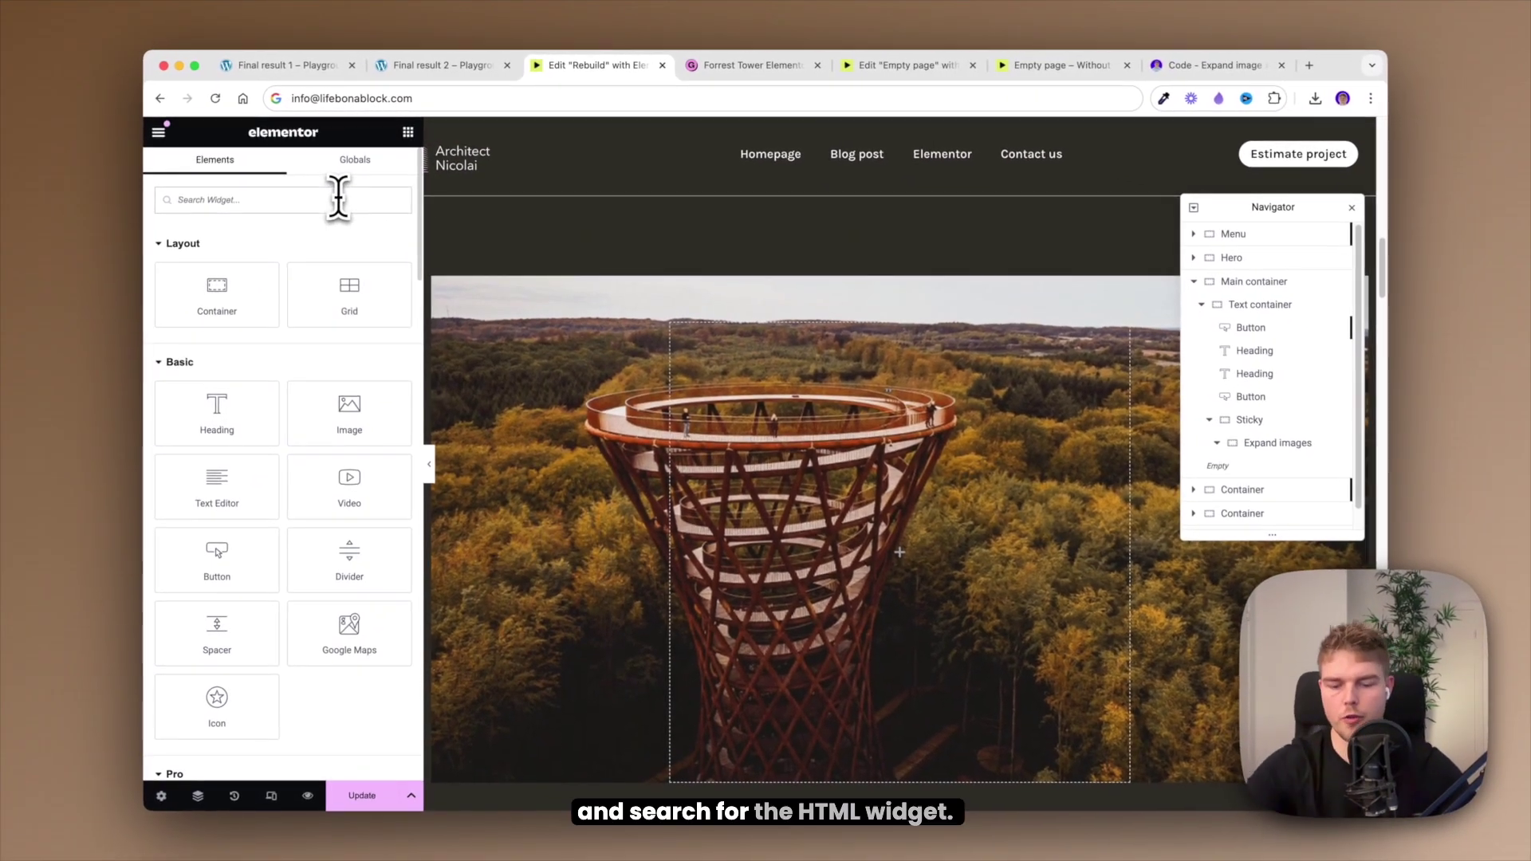
{"action": "type", "text": "HTML"}
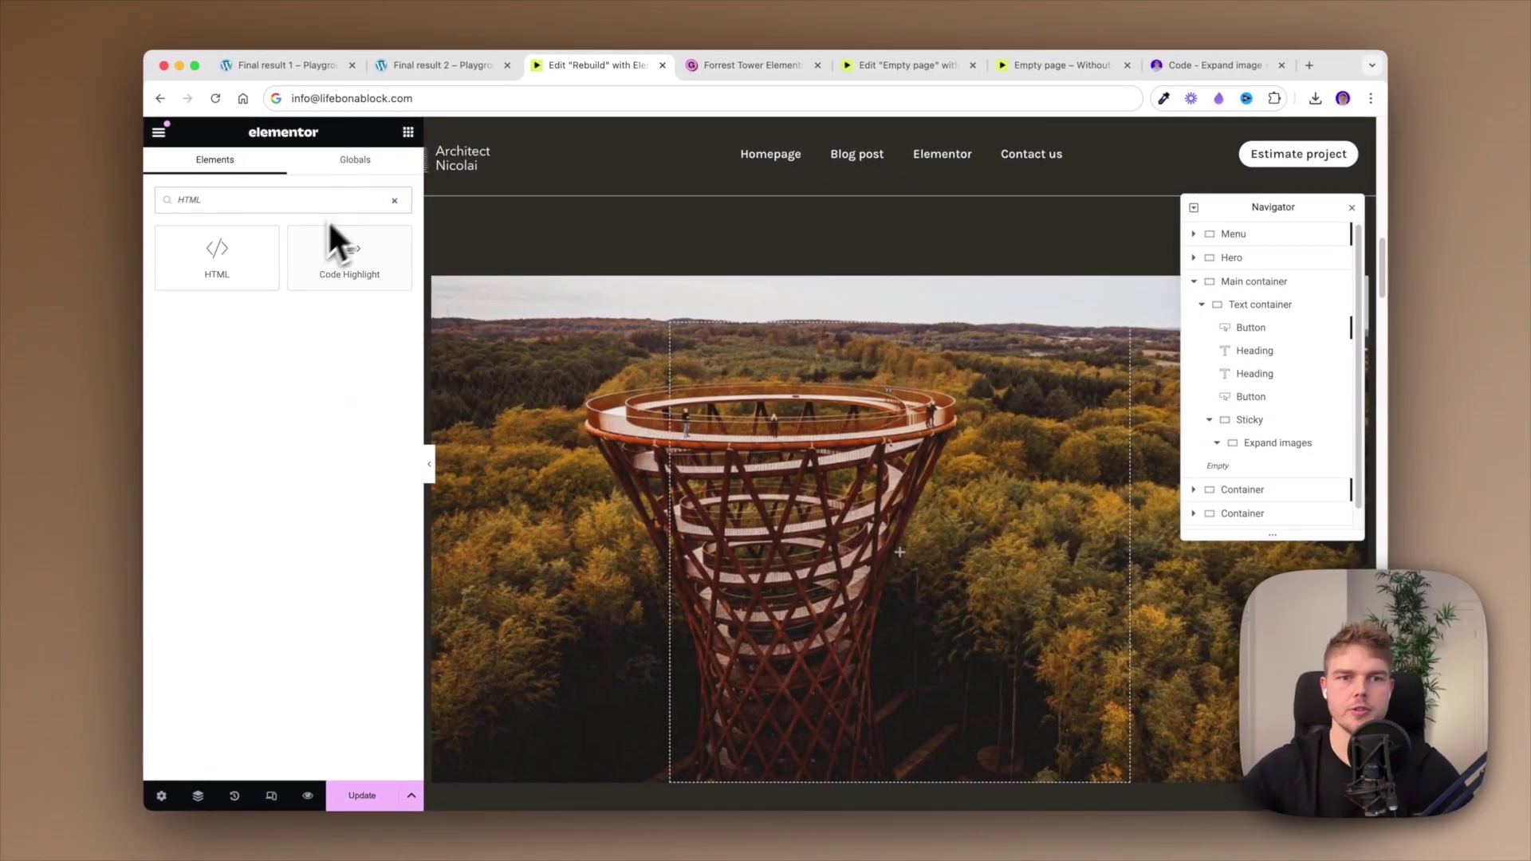
{"action": "left_click_drag", "start_coordinate": [242, 261], "coordinate": [885, 797]}
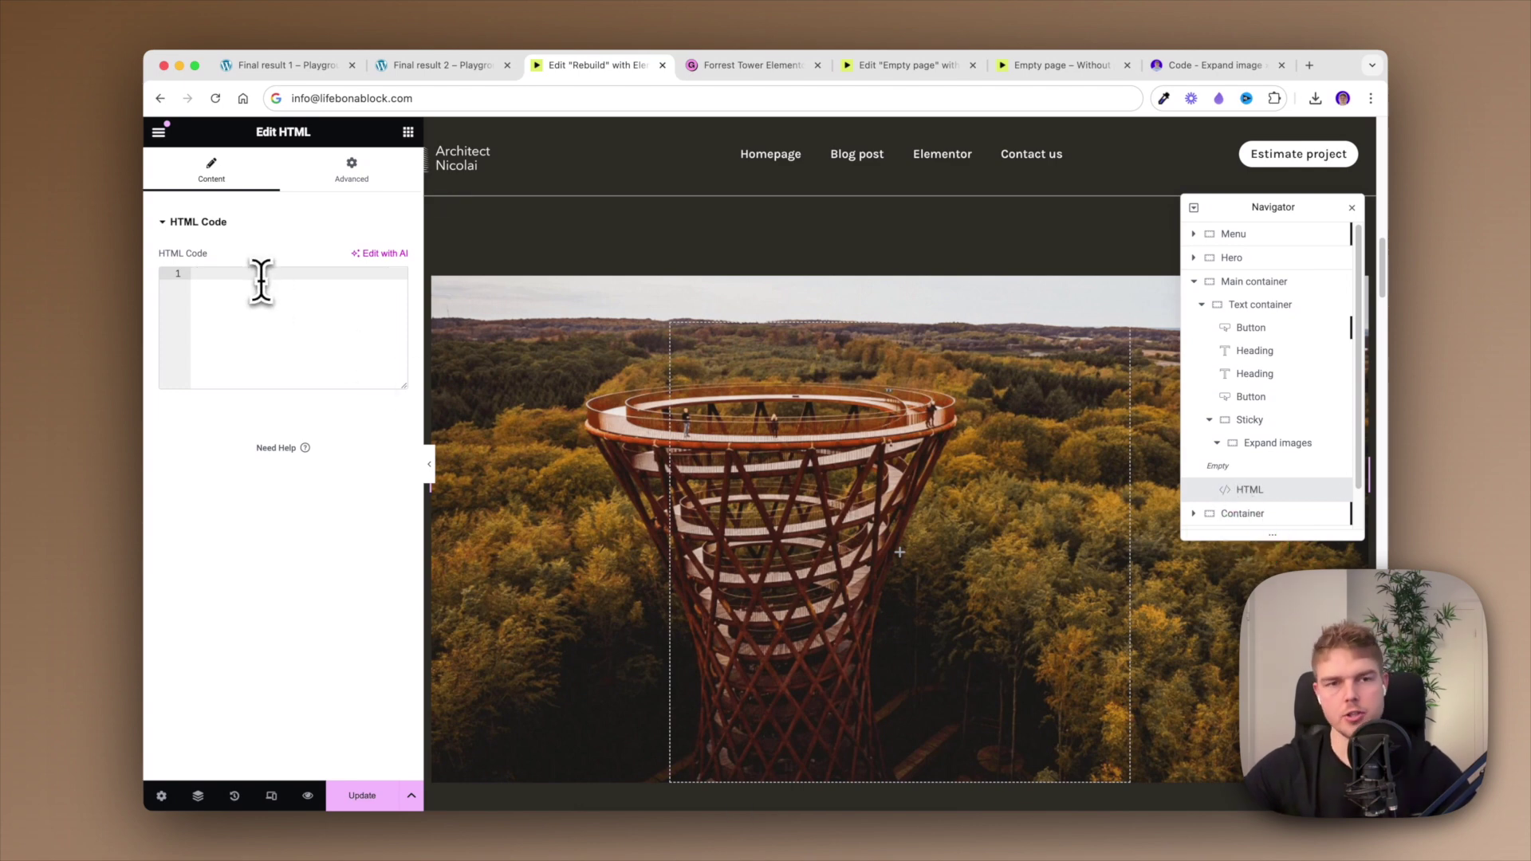
{"action": "key", "text": "super+v"}
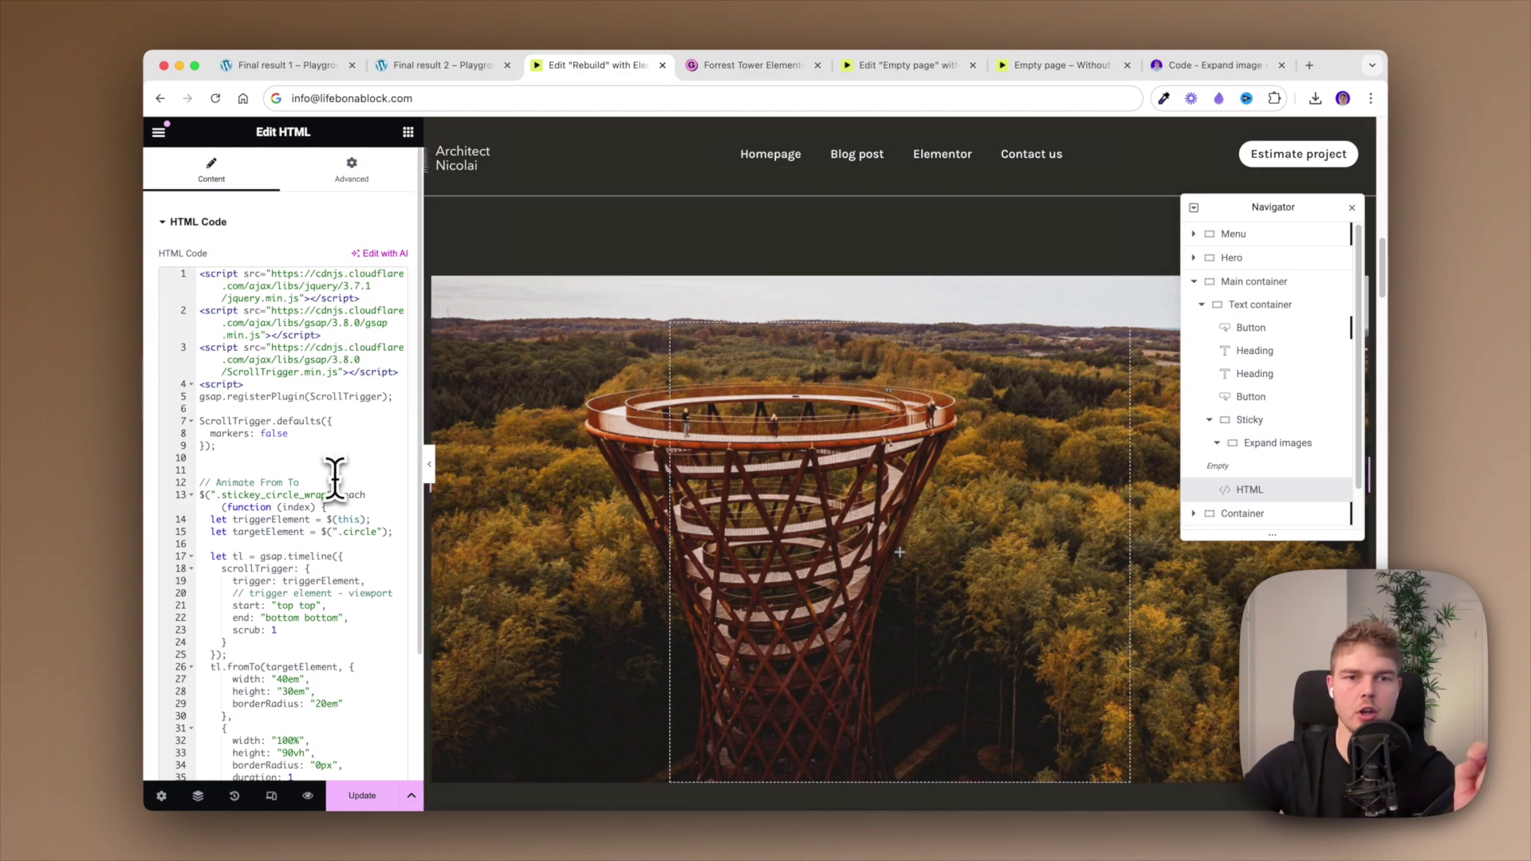
Step: Give Main container the CSS class stickey_circle_wrap, copied from the code page
{"action": "left_click", "coordinate": [1264, 291]}
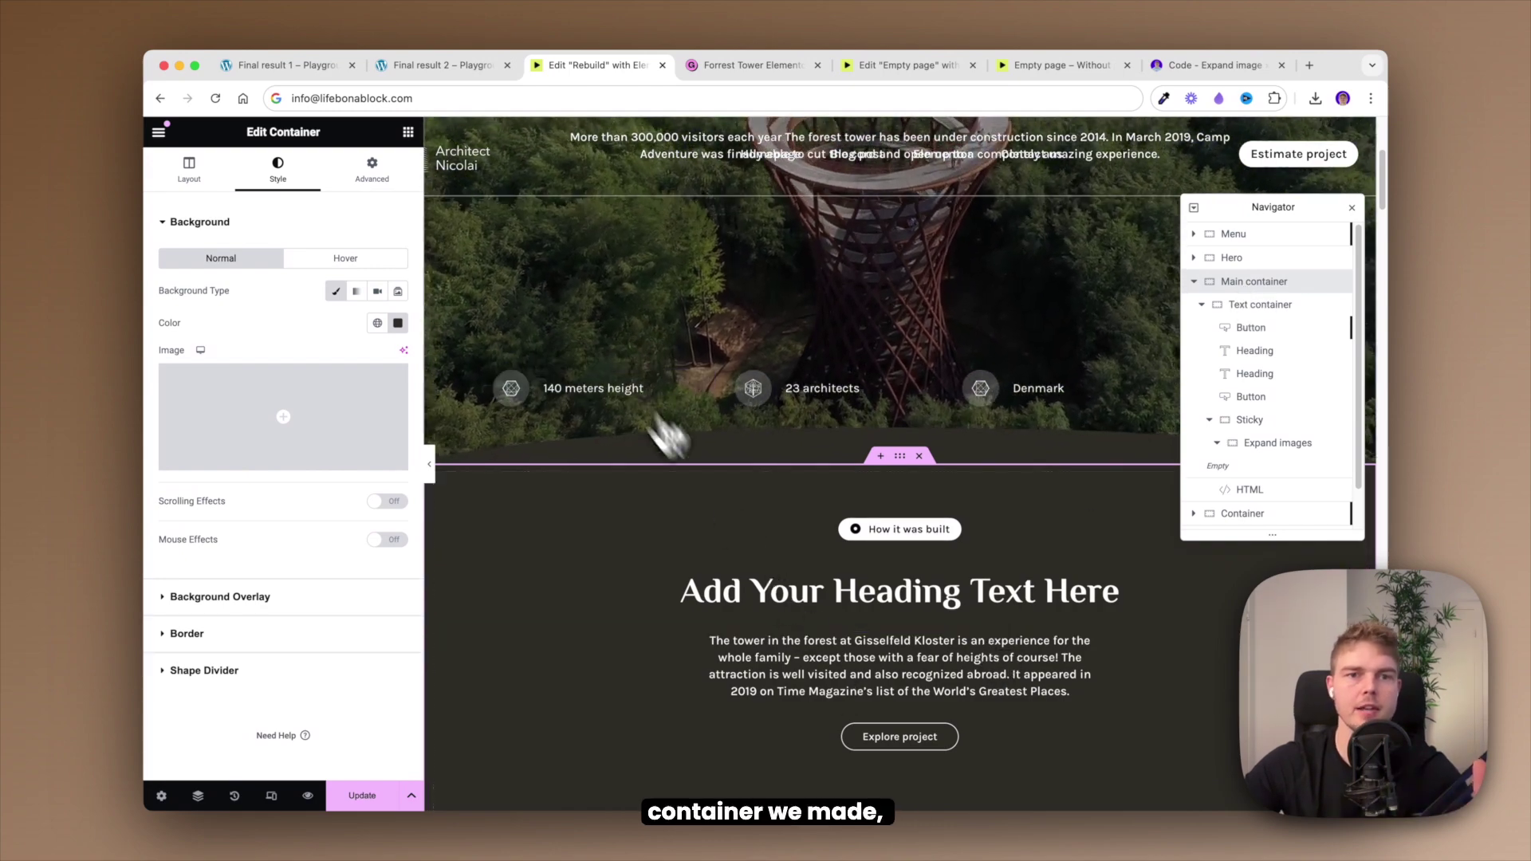
{"action": "left_click", "coordinate": [378, 174]}
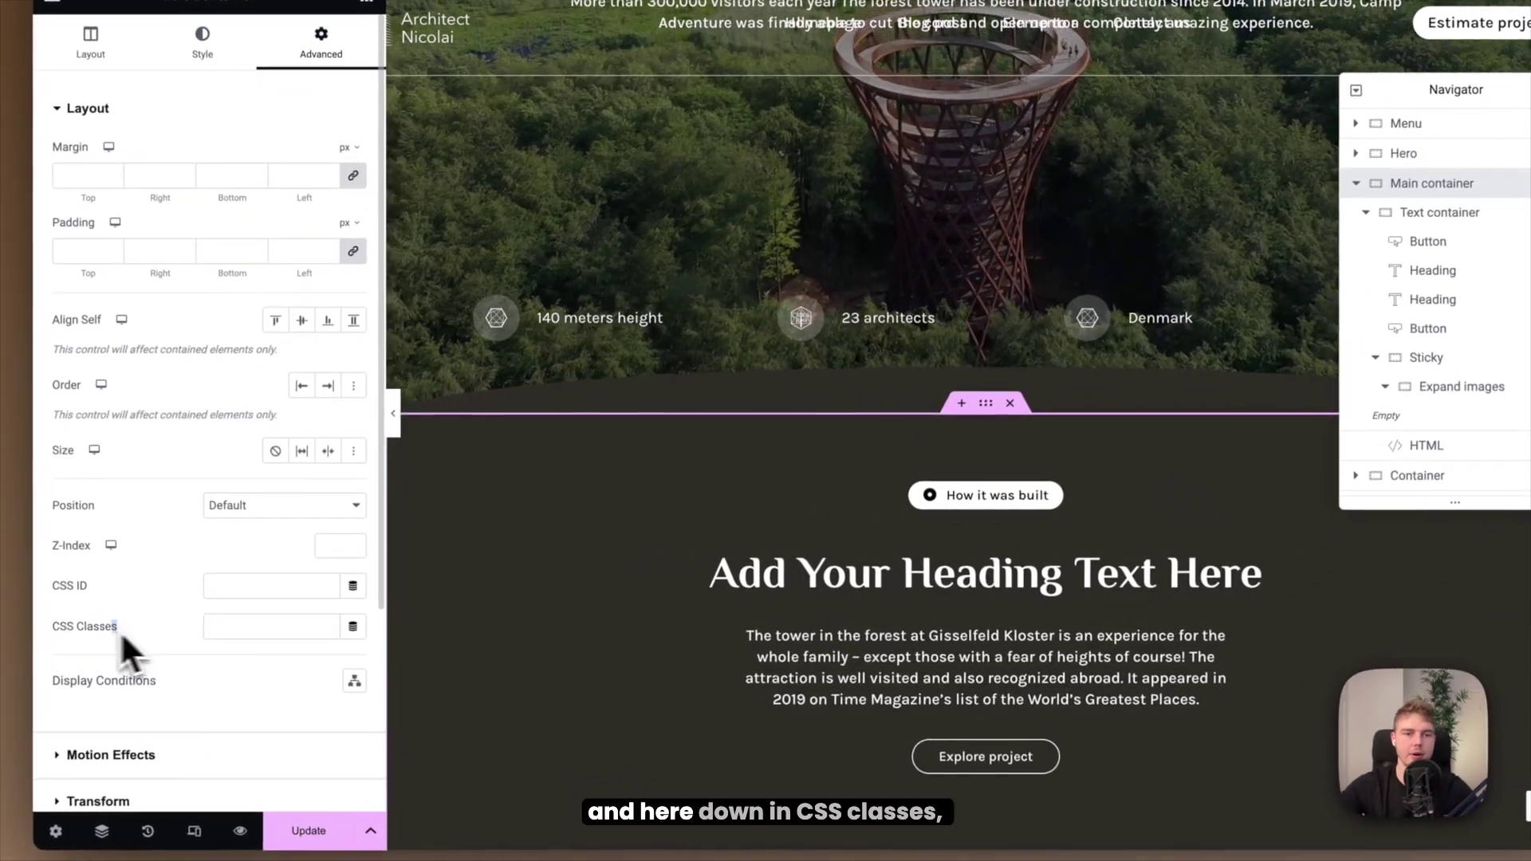
{"action": "left_click_drag", "start_coordinate": [141, 630], "coordinate": [62, 630]}
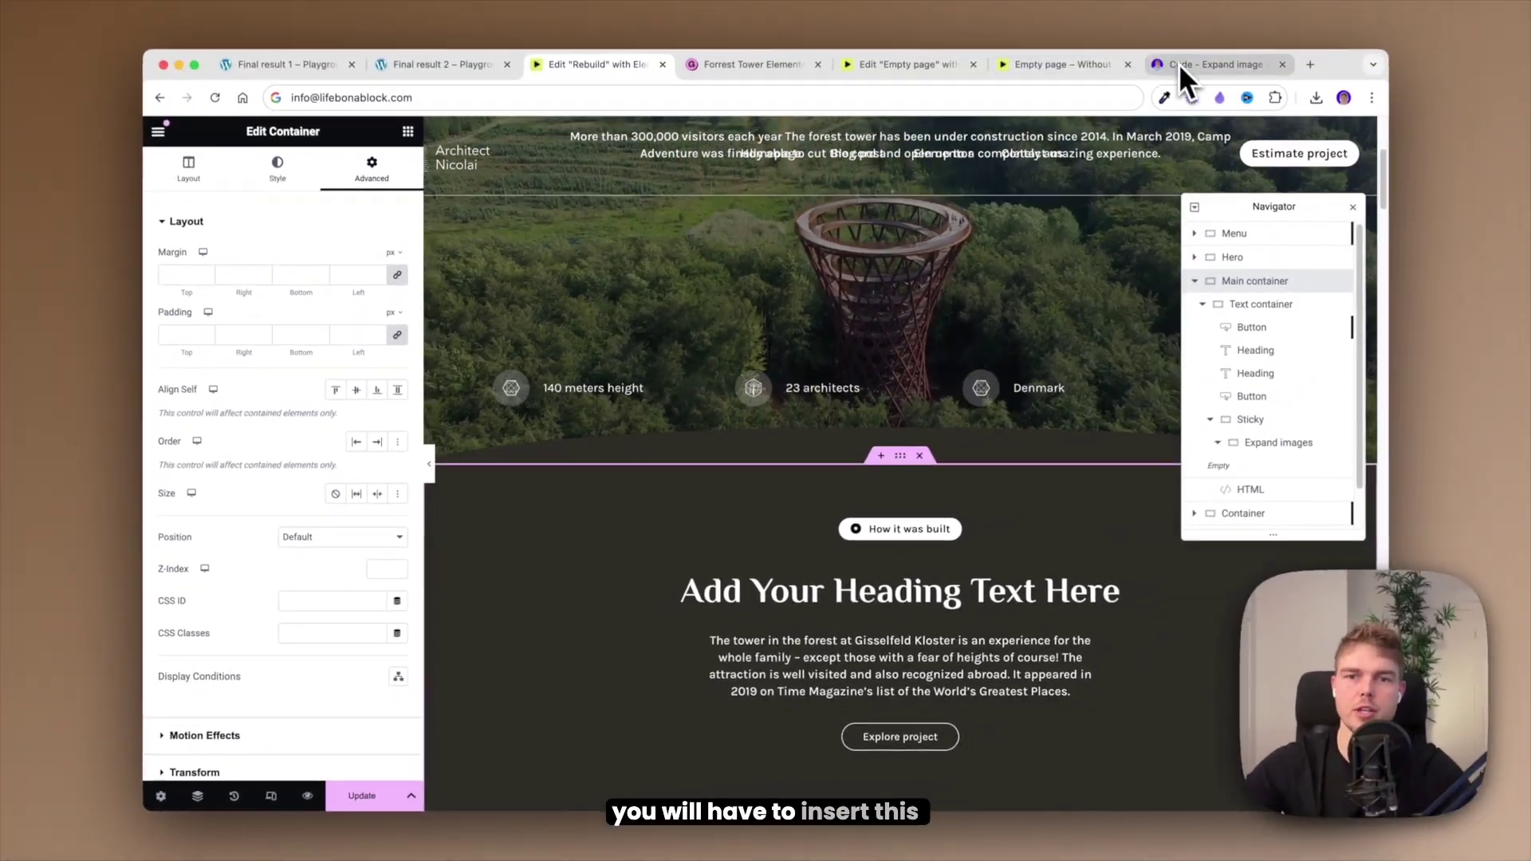
{"action": "left_click", "coordinate": [1180, 64]}
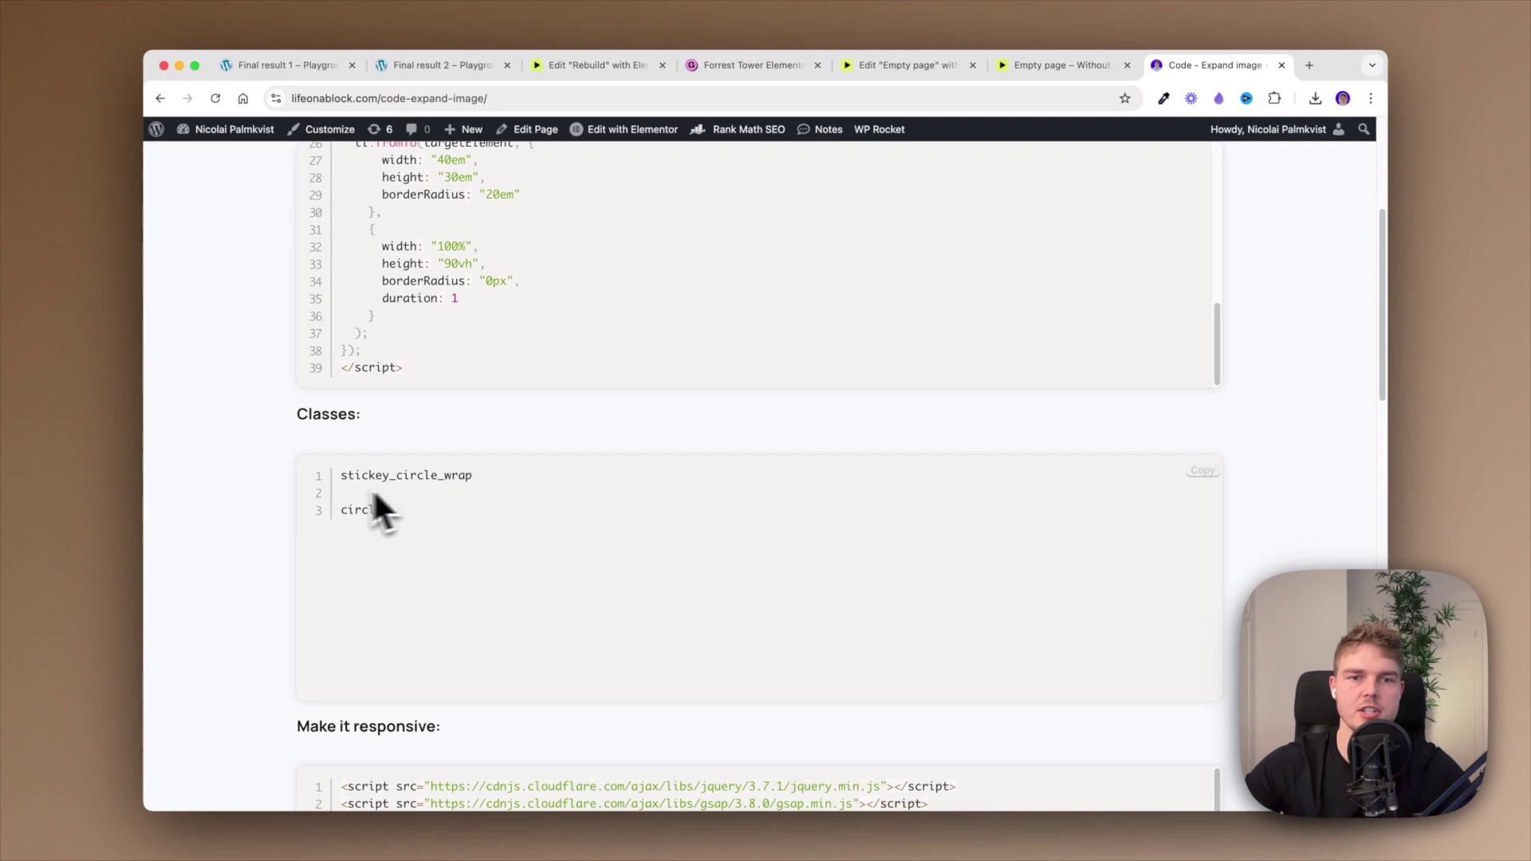
{"action": "left_click_drag", "start_coordinate": [369, 475], "coordinate": [342, 467]}
{"action": "key", "text": "super+c"}
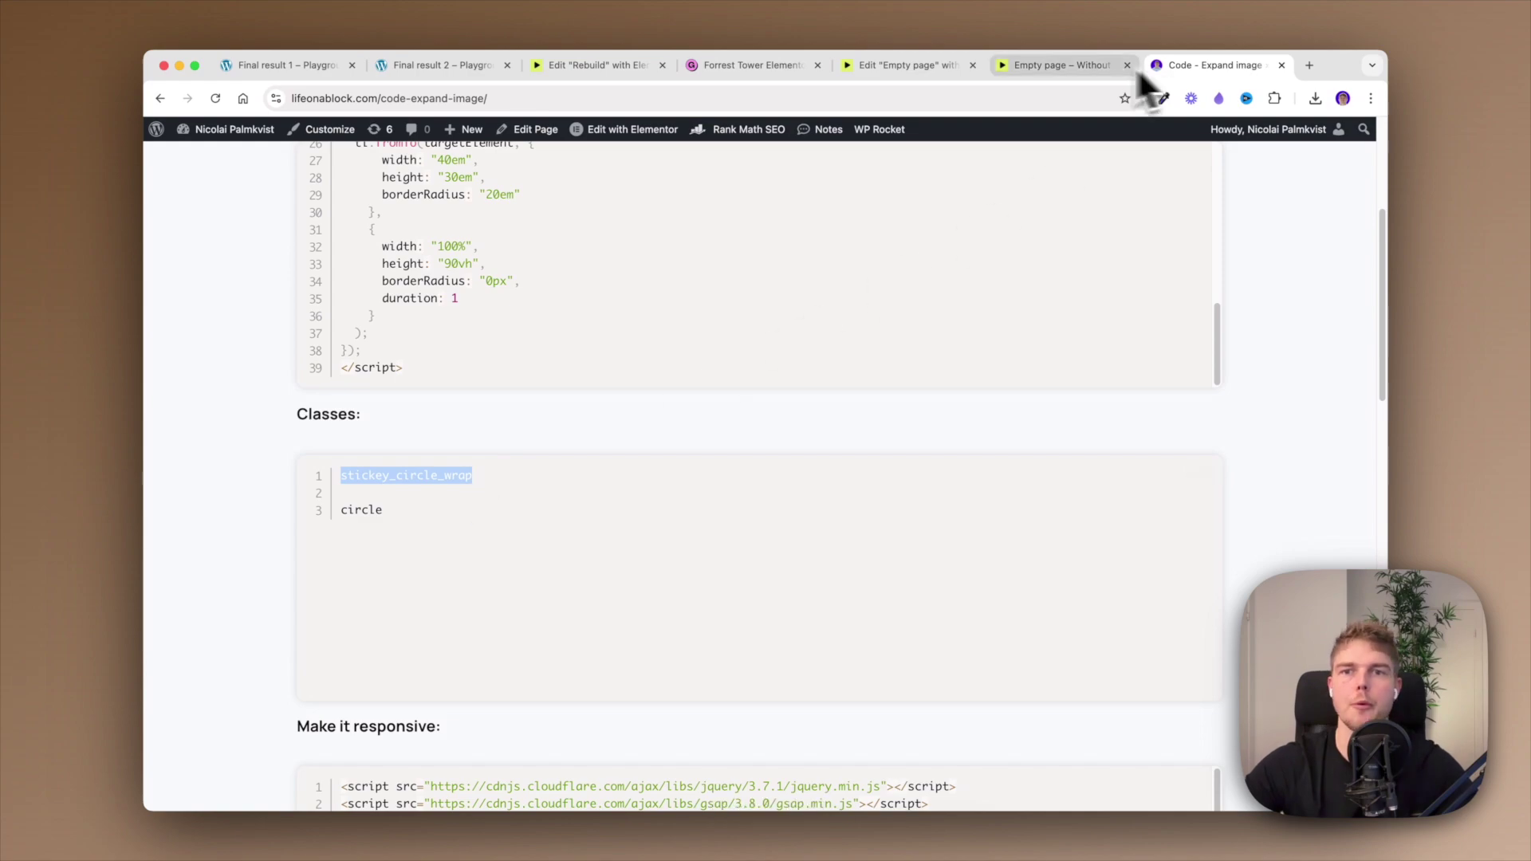
{"action": "left_click", "coordinate": [582, 65]}
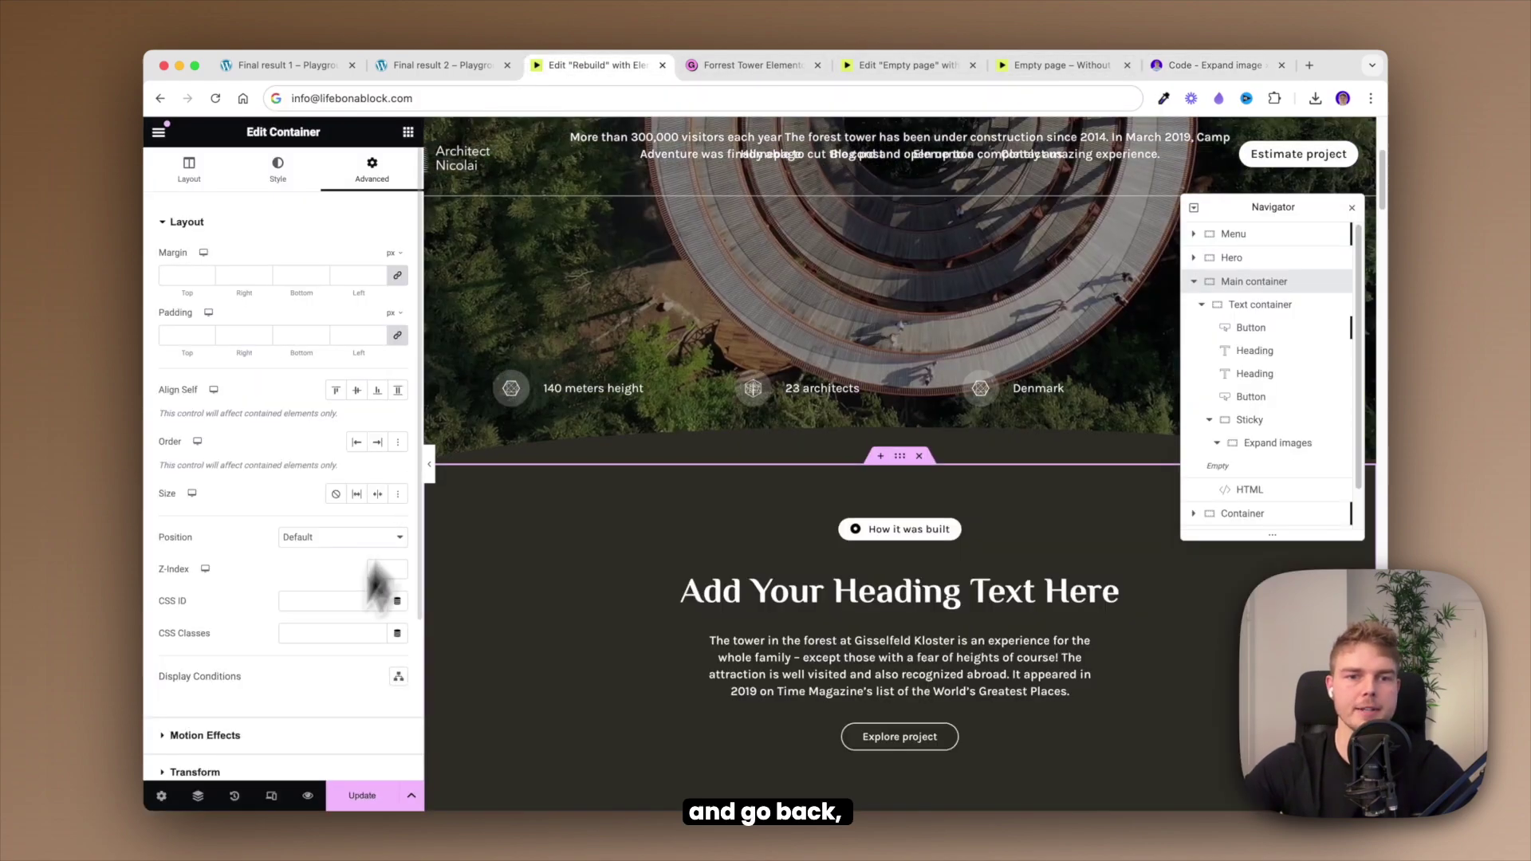
{"action": "left_click", "coordinate": [323, 600]}
{"action": "key", "text": "super+v"}
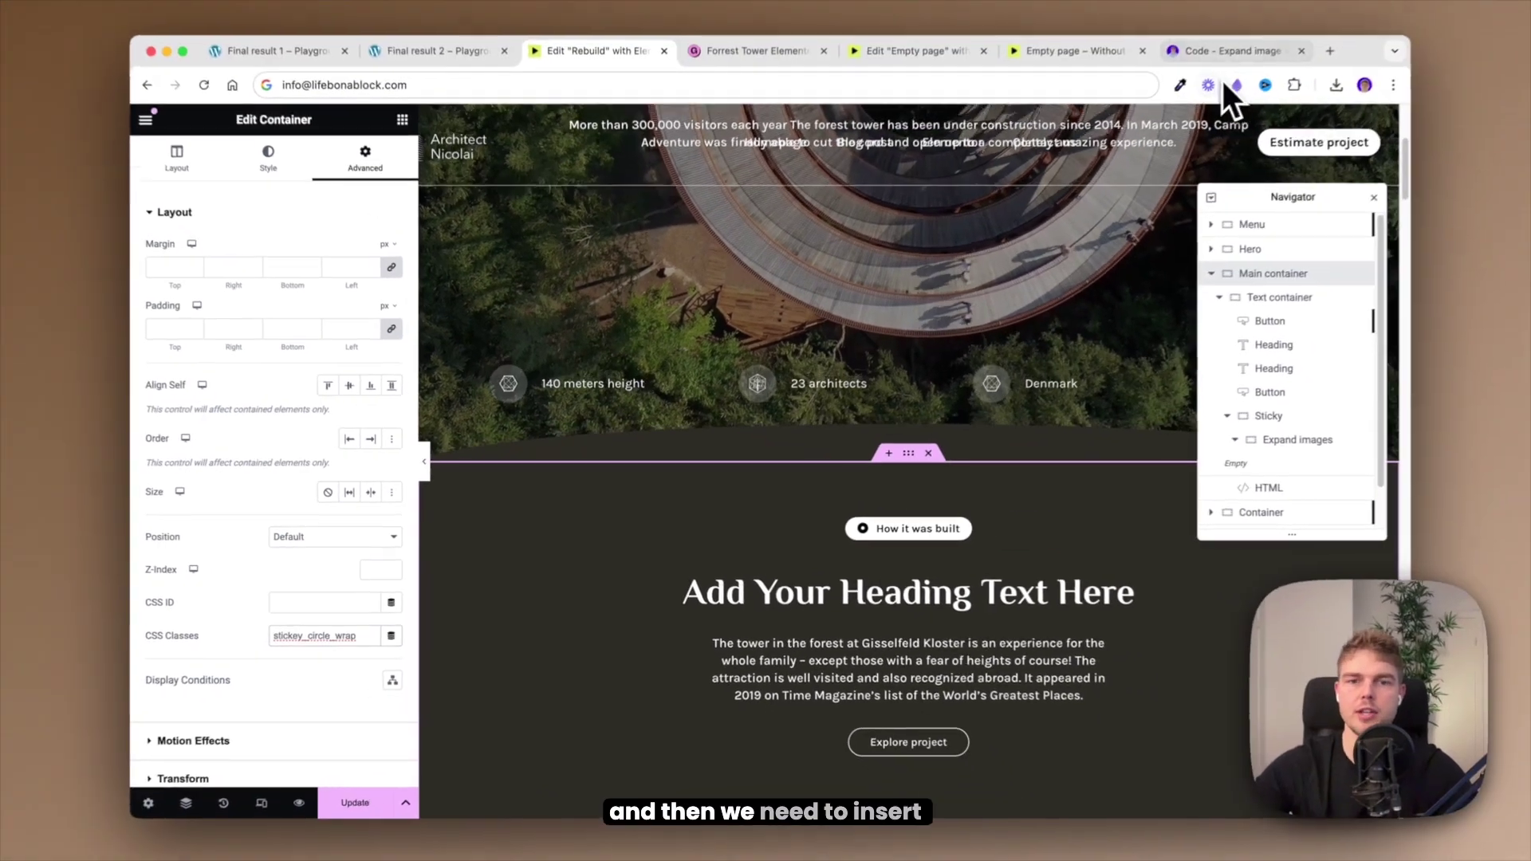
Step: Give the Expand images container the CSS class circle and update the page
{"action": "left_click", "coordinate": [1215, 50]}
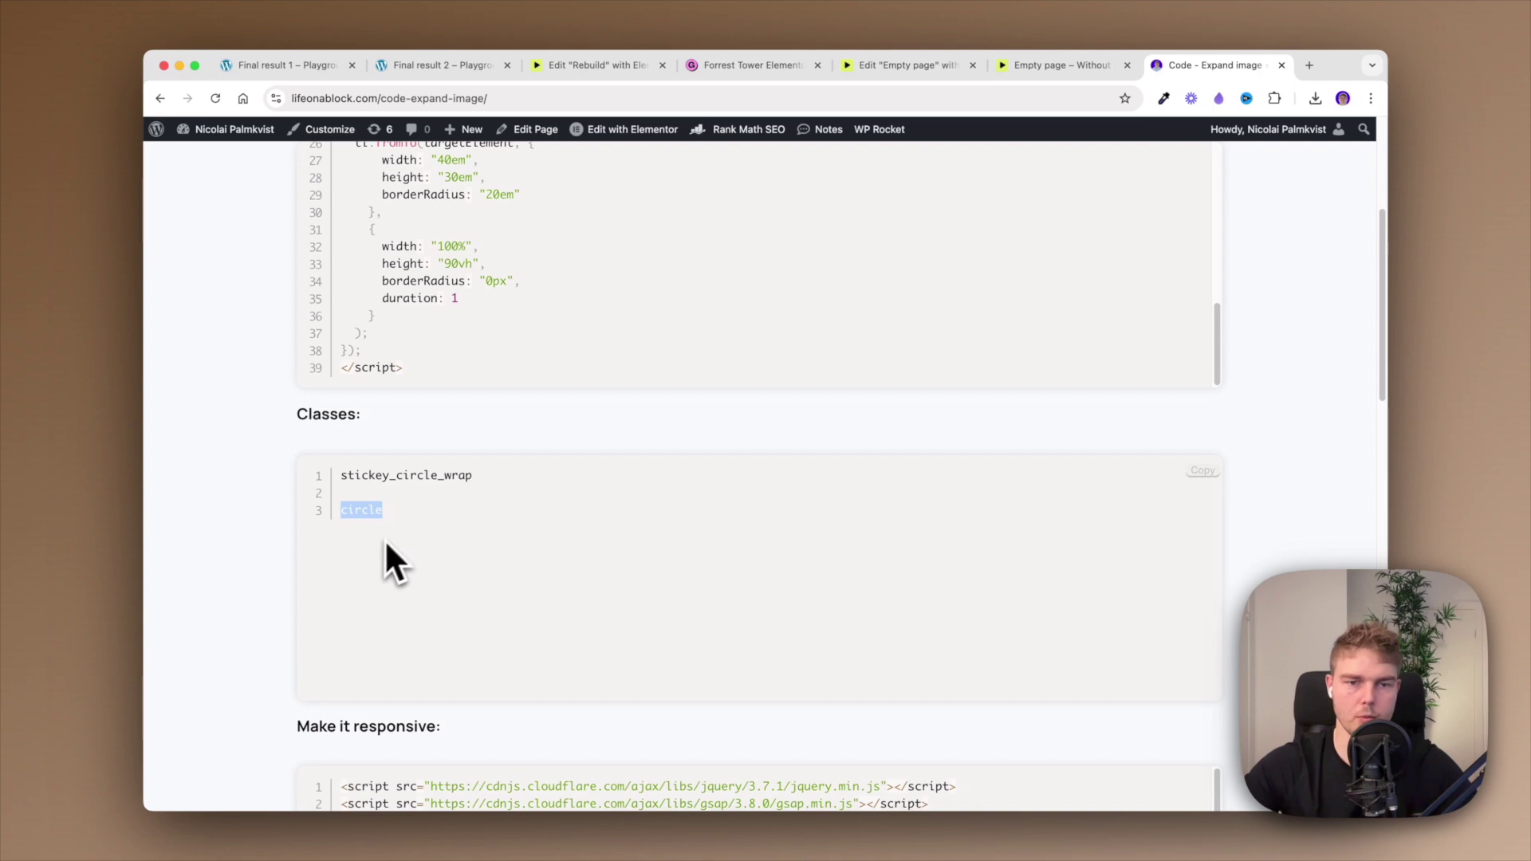
{"action": "left_click", "coordinate": [611, 74]}
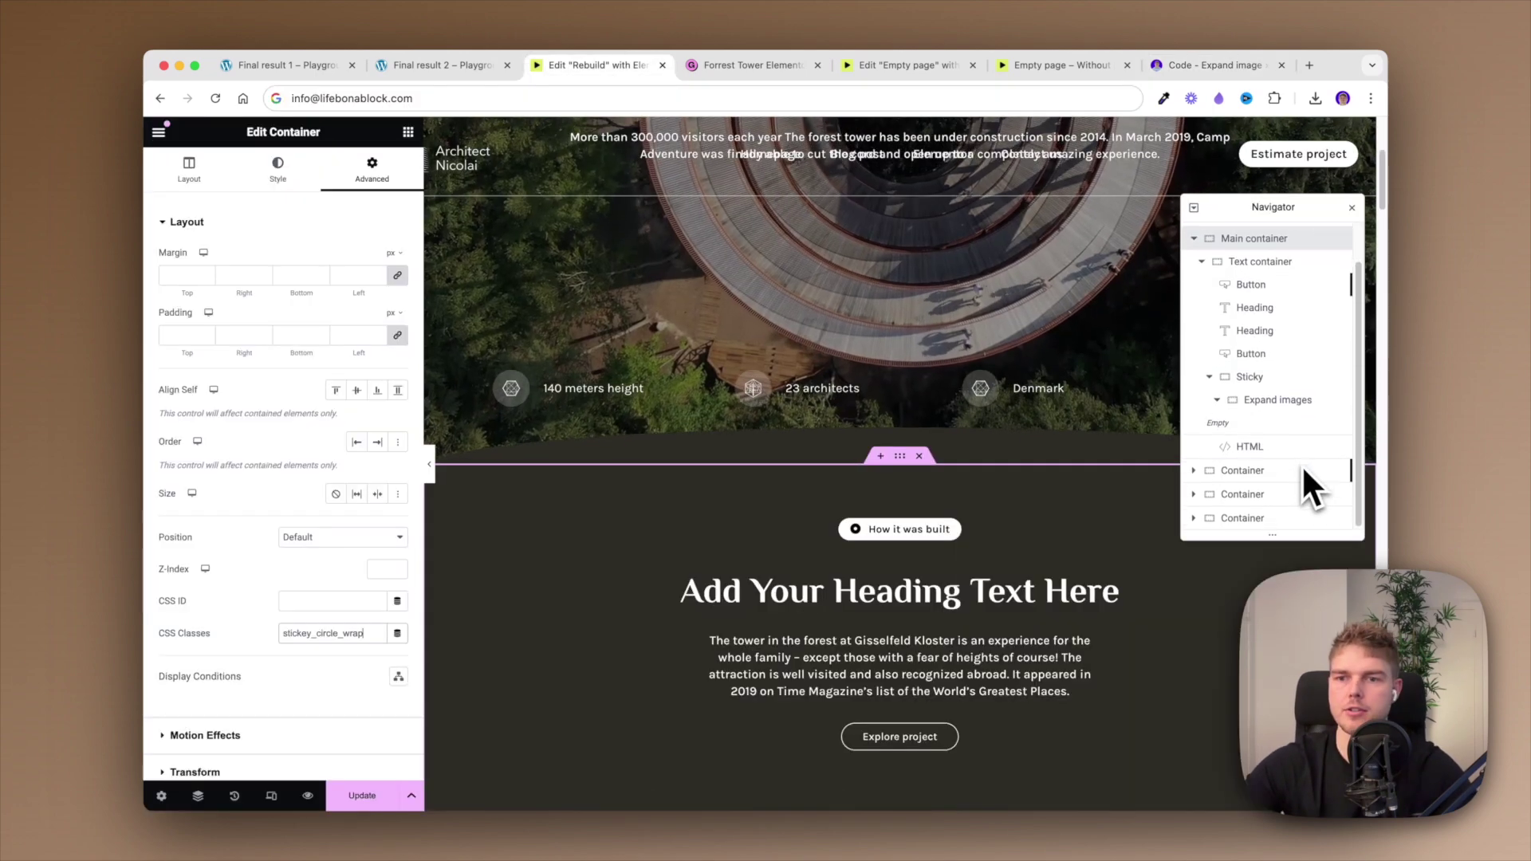
{"action": "left_click", "coordinate": [1275, 399]}
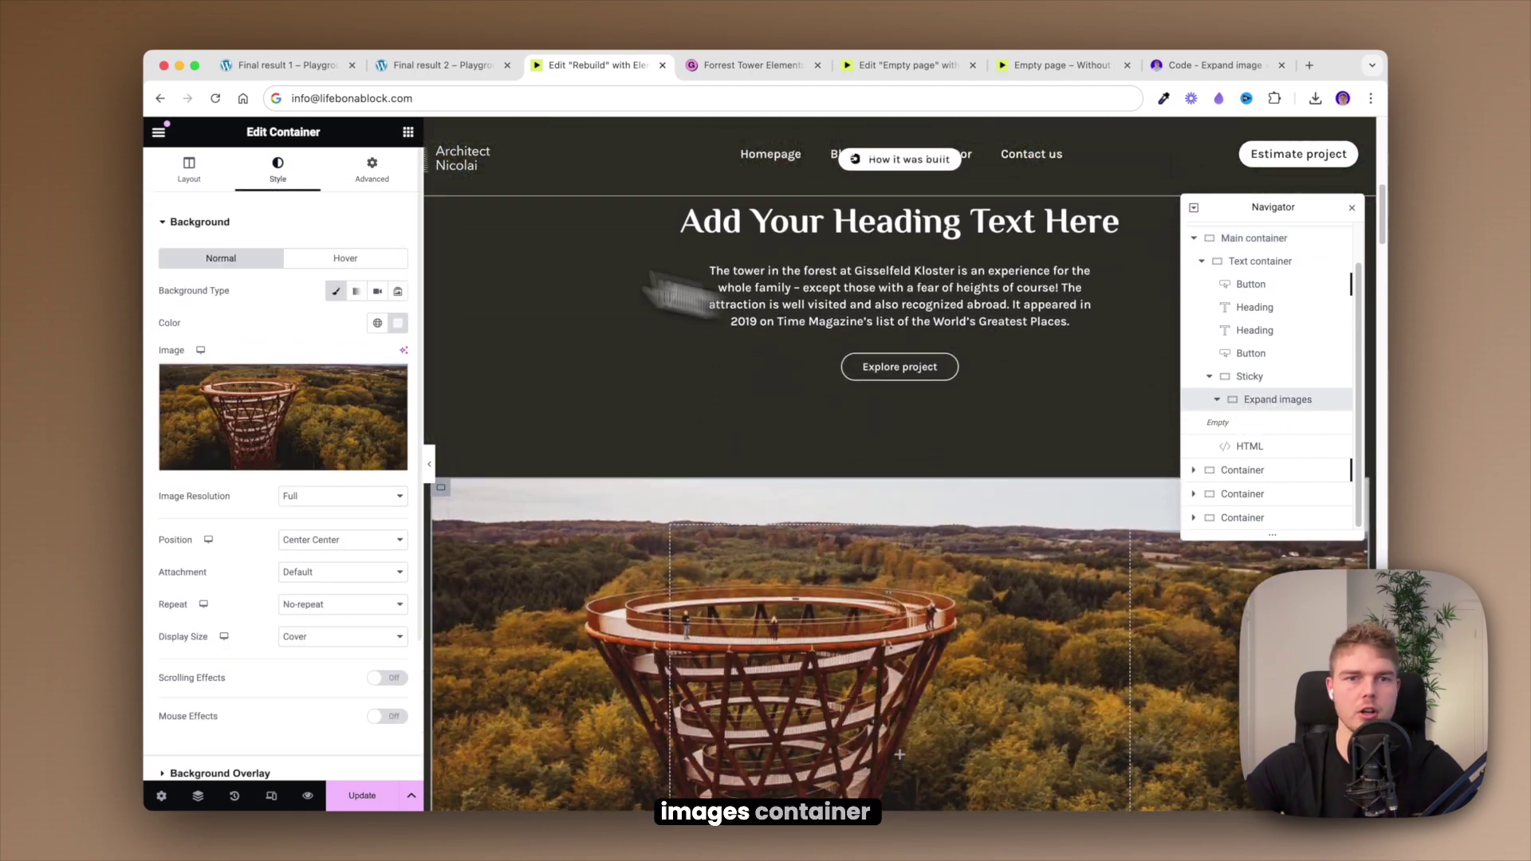
{"action": "left_click", "coordinate": [372, 171]}
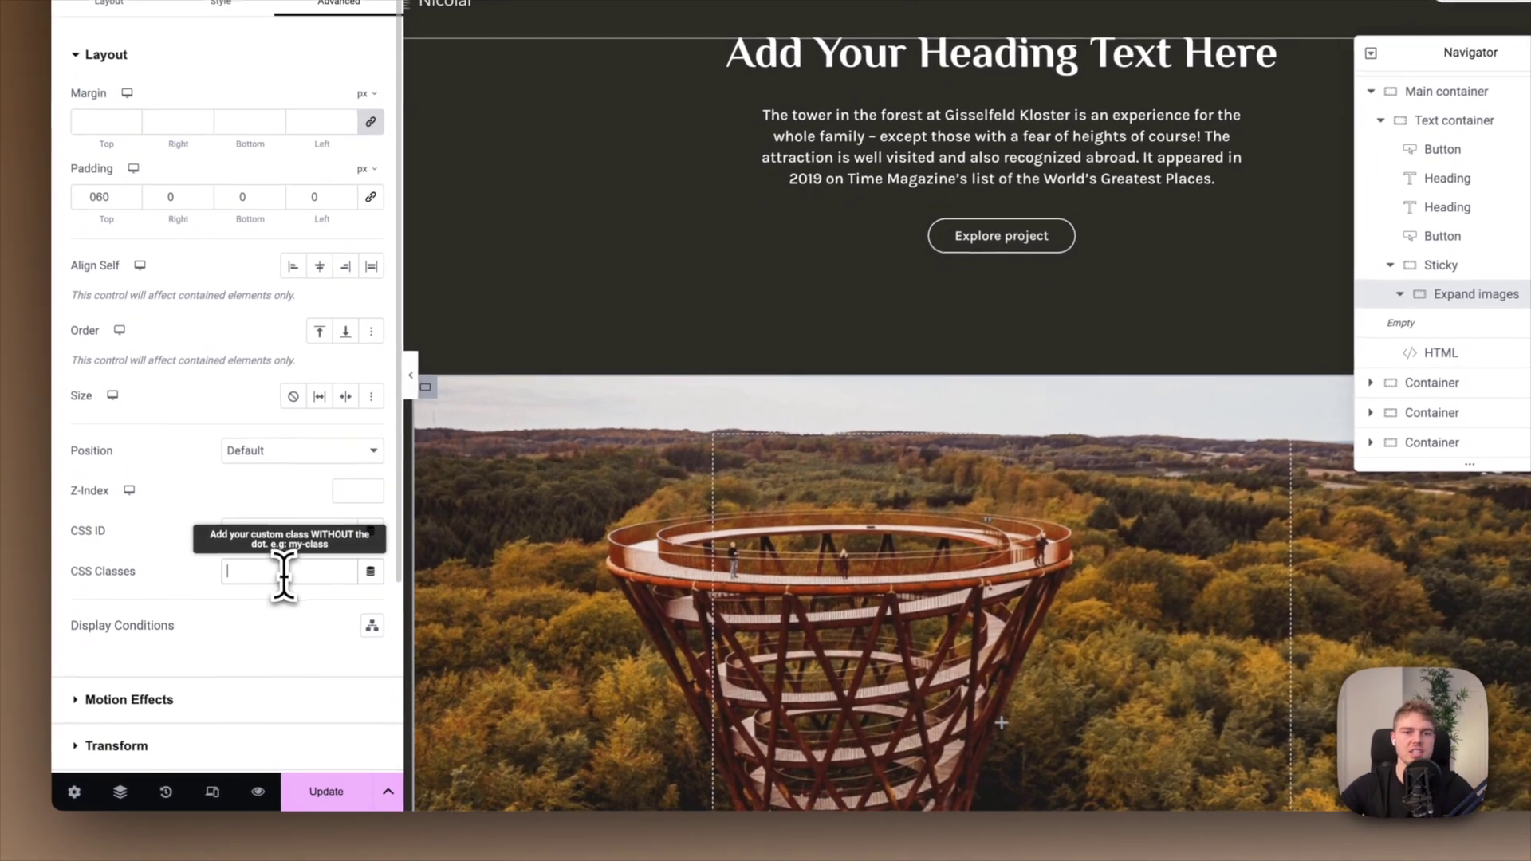
{"action": "left_click", "coordinate": [319, 621]}
{"action": "type", "text": "circle"}
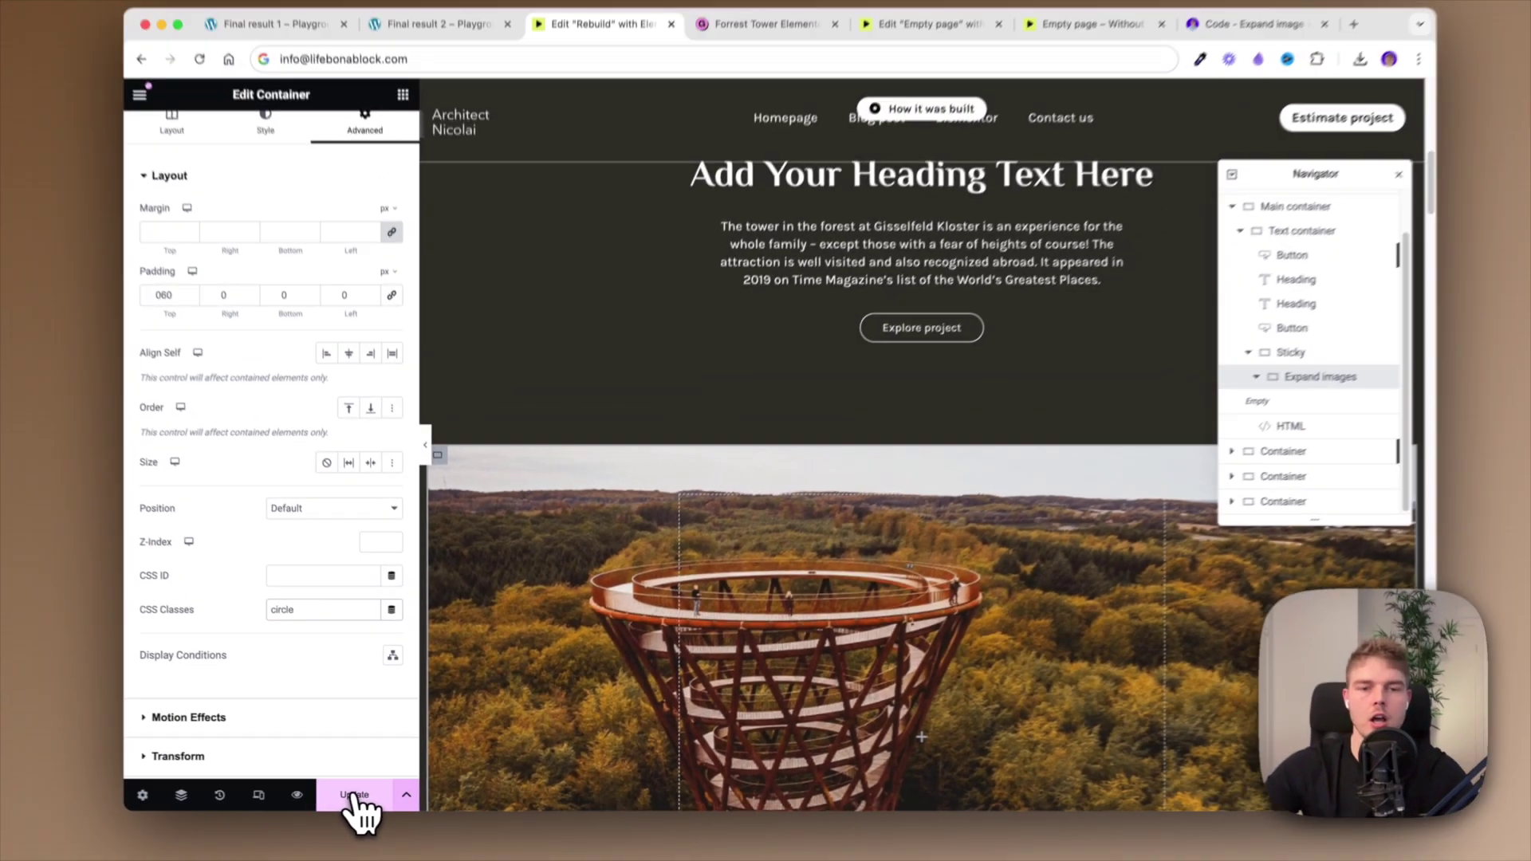
{"action": "left_click", "coordinate": [323, 792]}
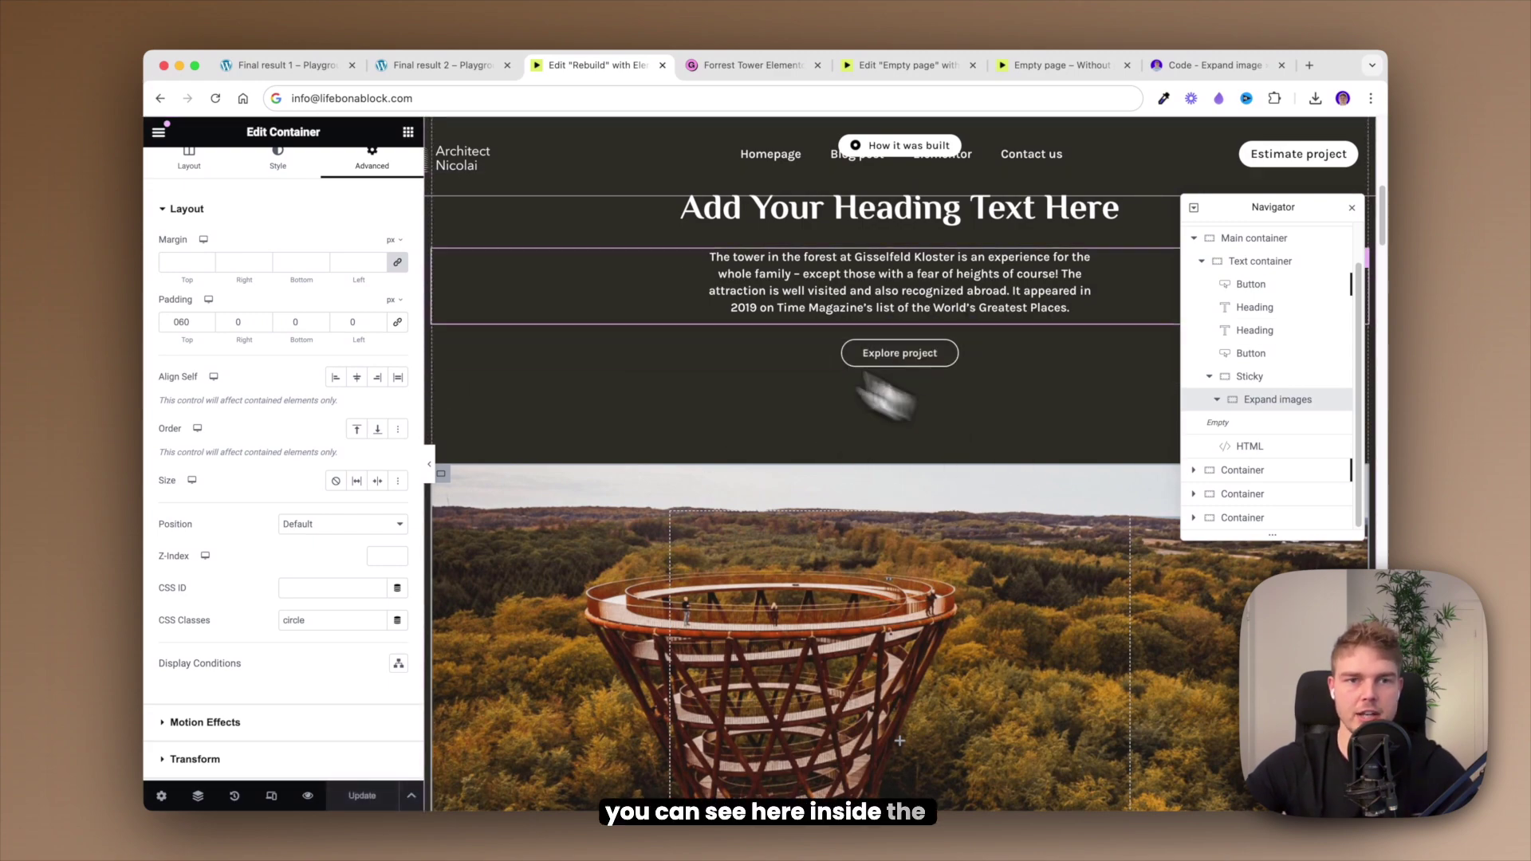
Step: View the live Rebuild page in a new tab, scroll to watch the tower image widen, then return
{"action": "left_click", "coordinate": [159, 134]}
{"action": "right_click", "coordinate": [270, 461]}
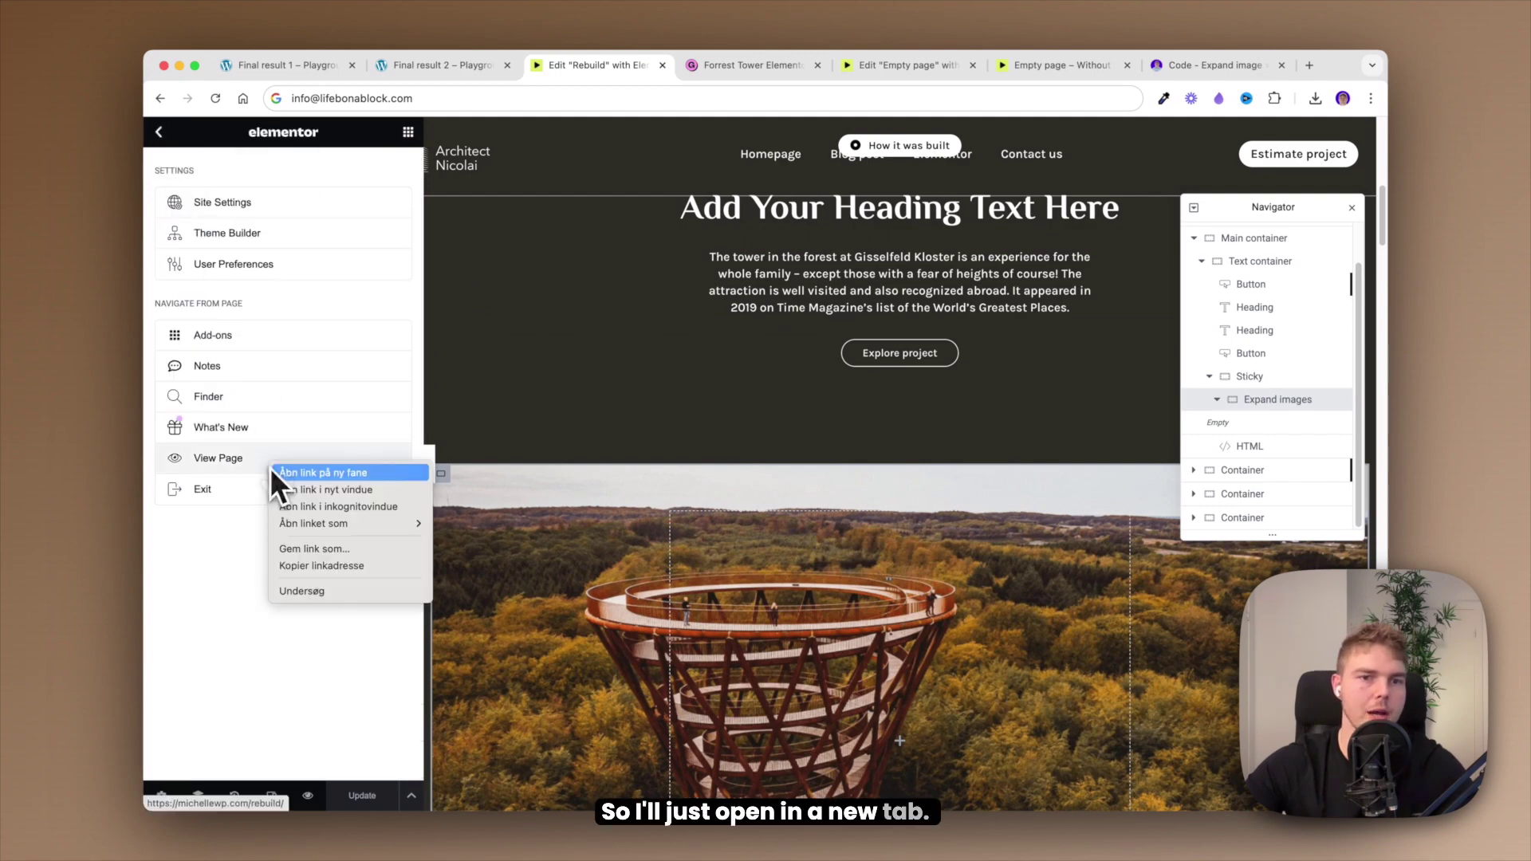
{"action": "left_click", "coordinate": [276, 471]}
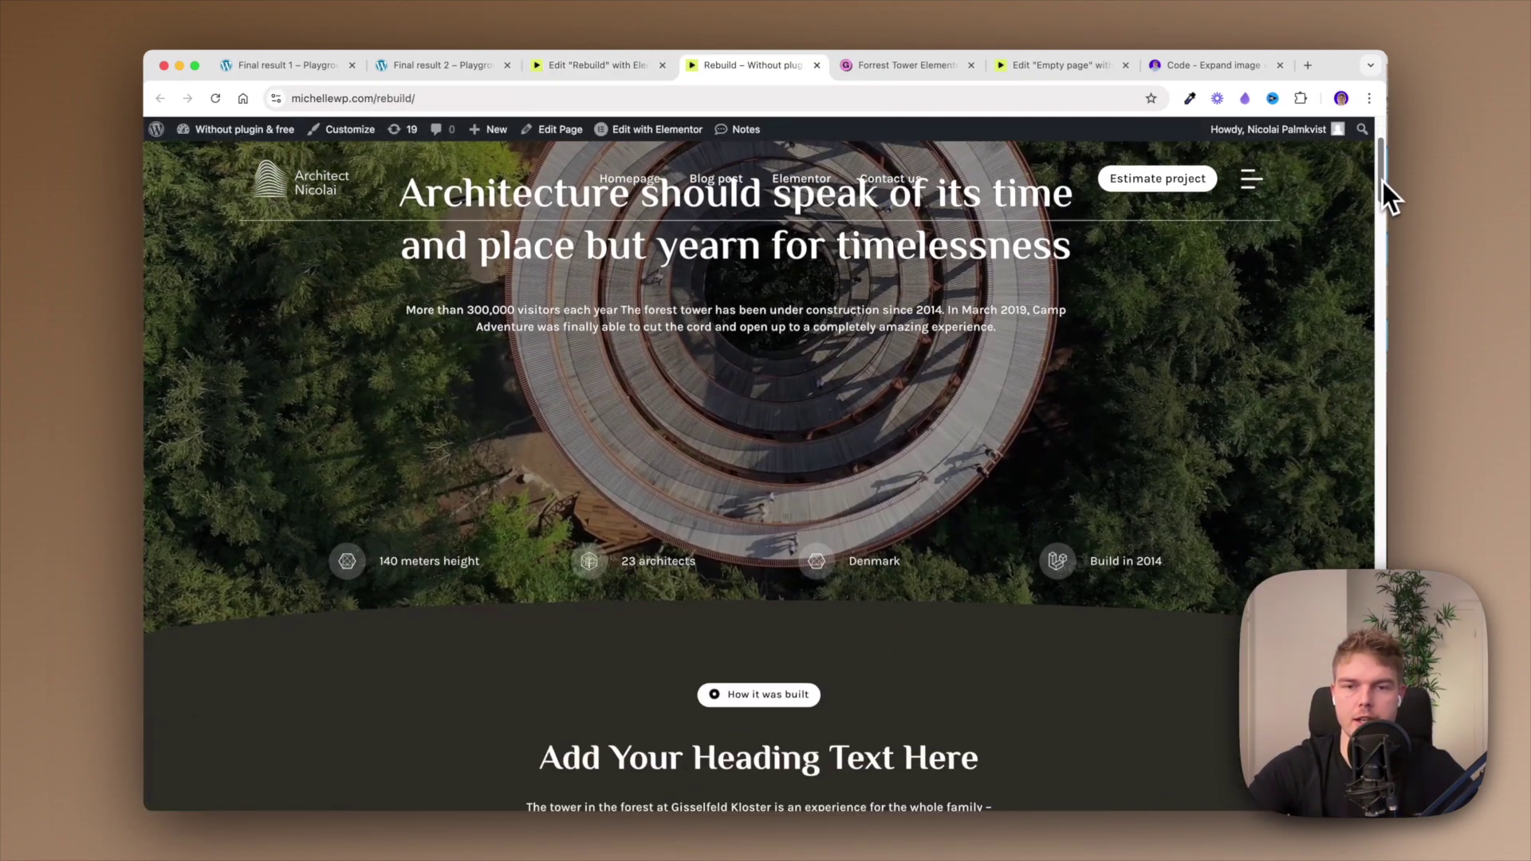
{"action": "left_click_drag", "start_coordinate": [1382, 182], "coordinate": [1339, 426]}
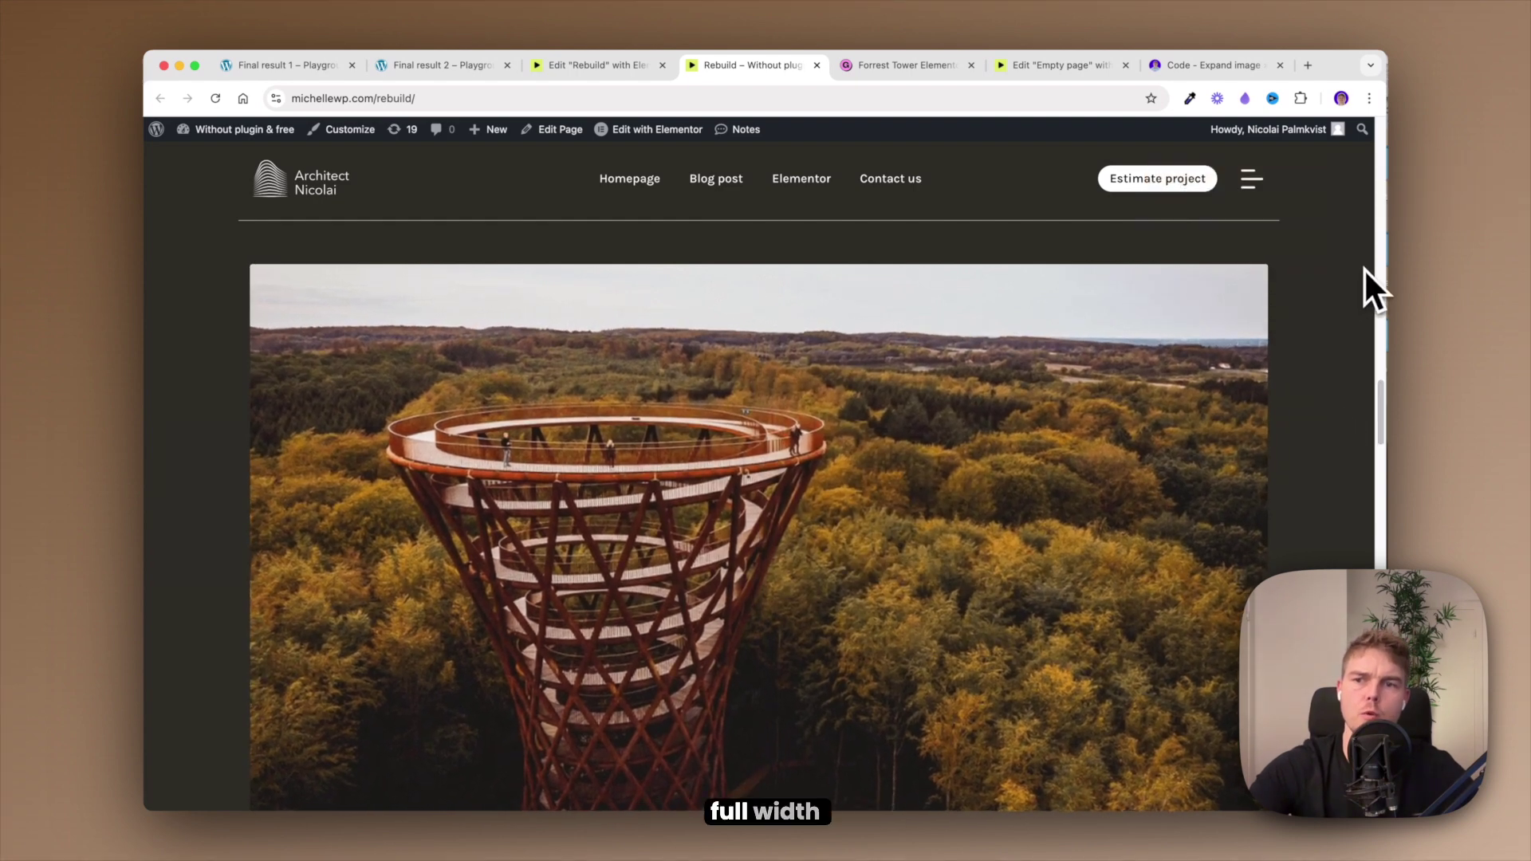
{"action": "left_click_drag", "start_coordinate": [1382, 405], "coordinate": [1356, 256]}
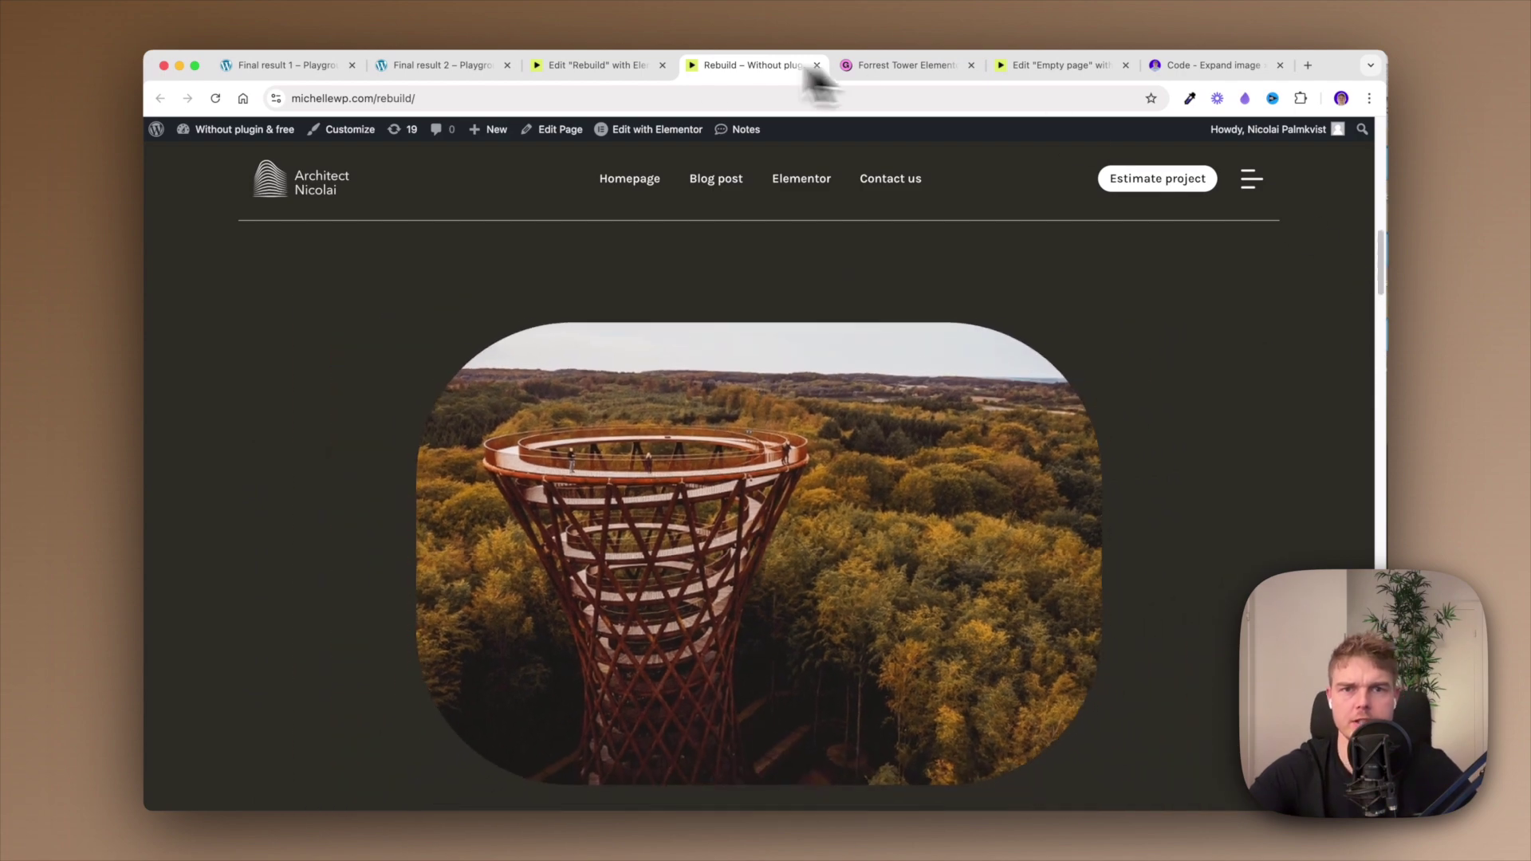
{"action": "left_click", "coordinate": [584, 66]}
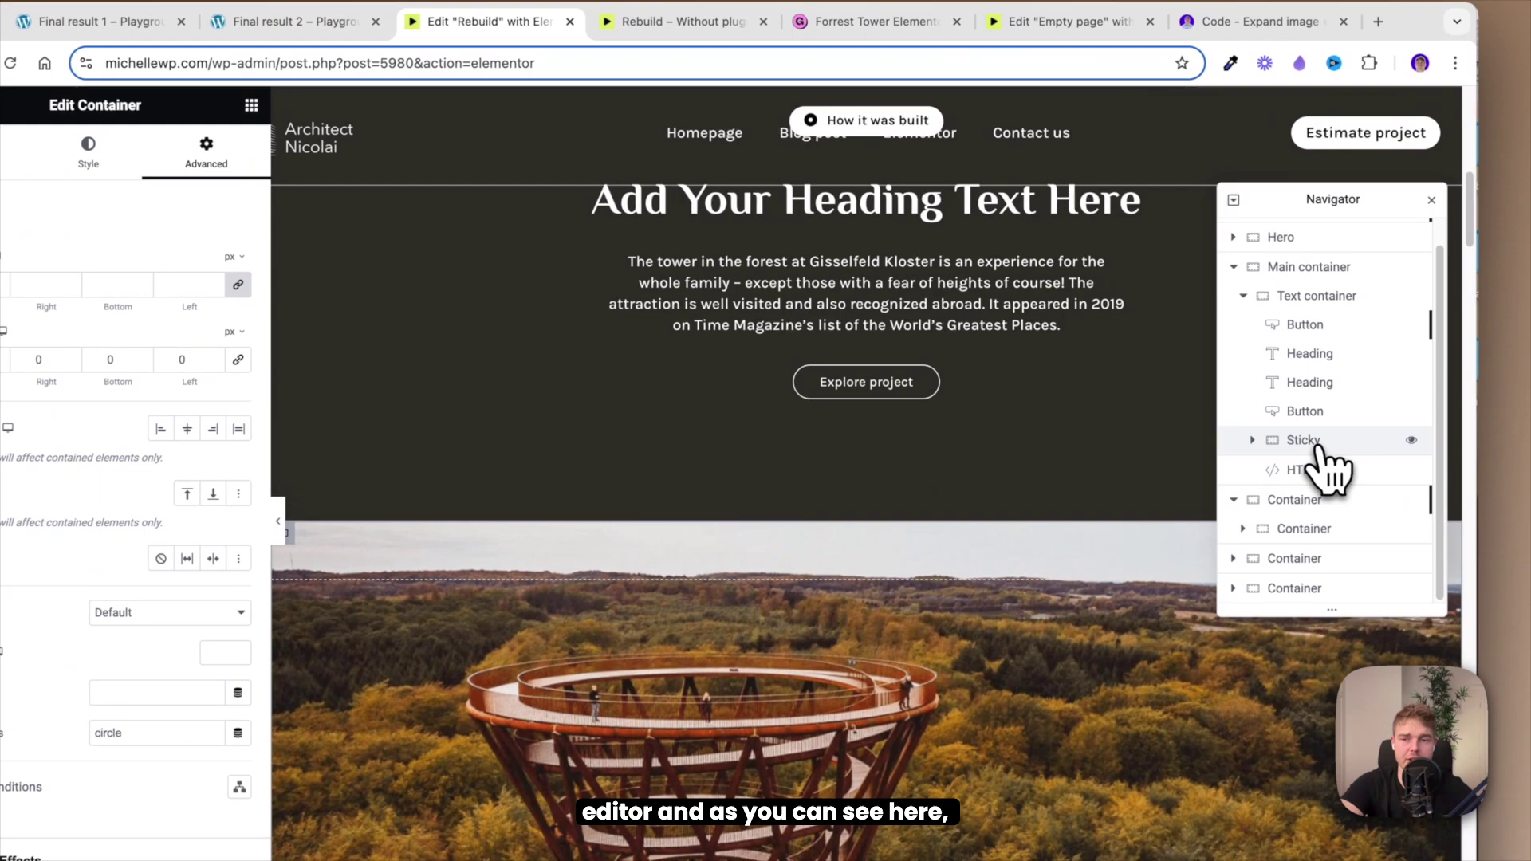
Step: Copy the Sticky container in the Navigator, then delete the original
{"action": "left_click", "coordinate": [1317, 446]}
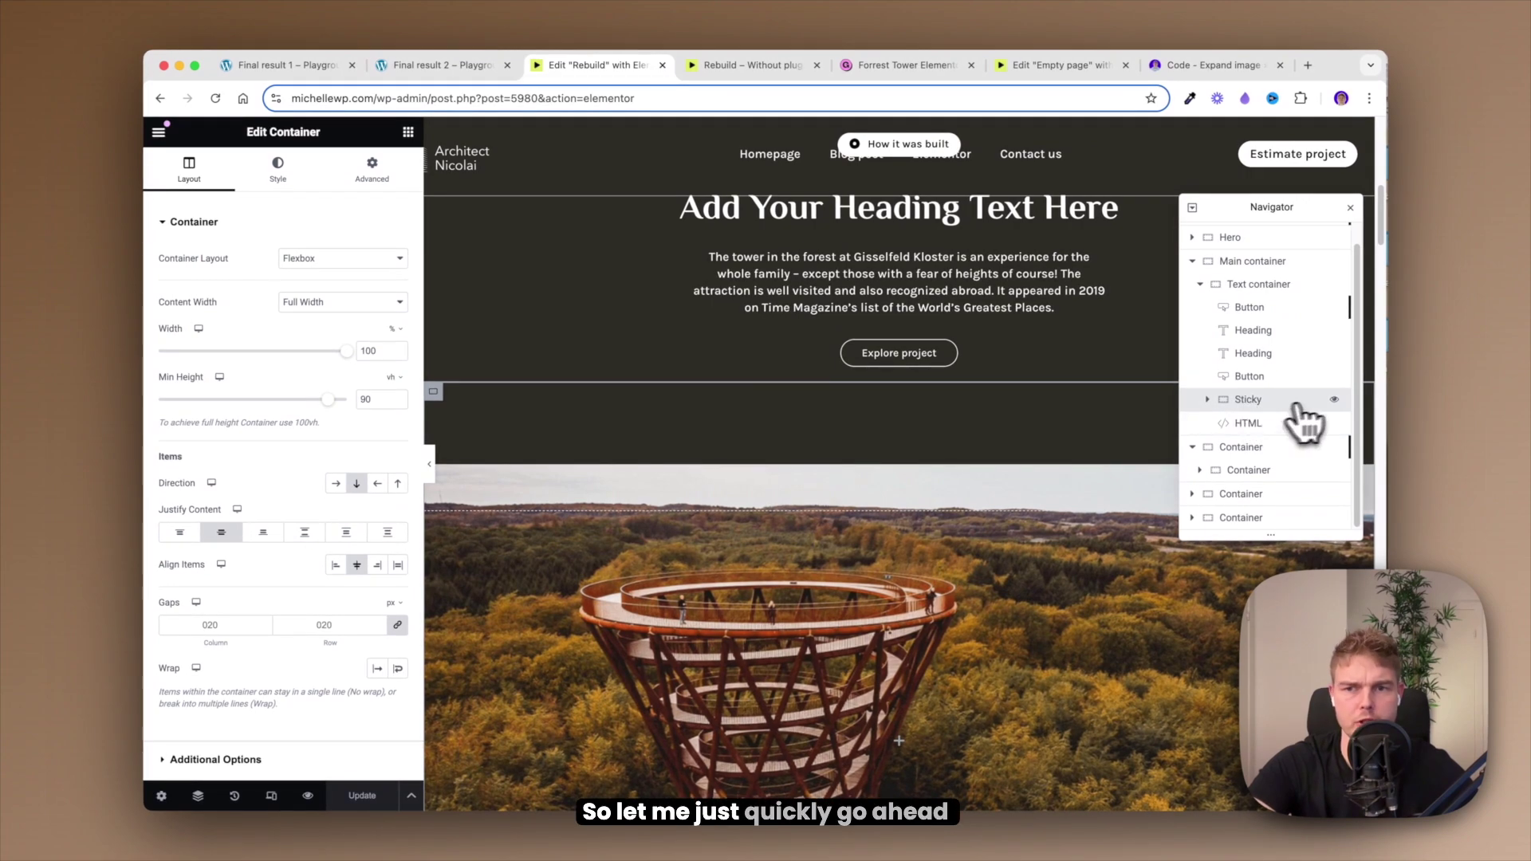
{"action": "right_click", "coordinate": [1268, 403]}
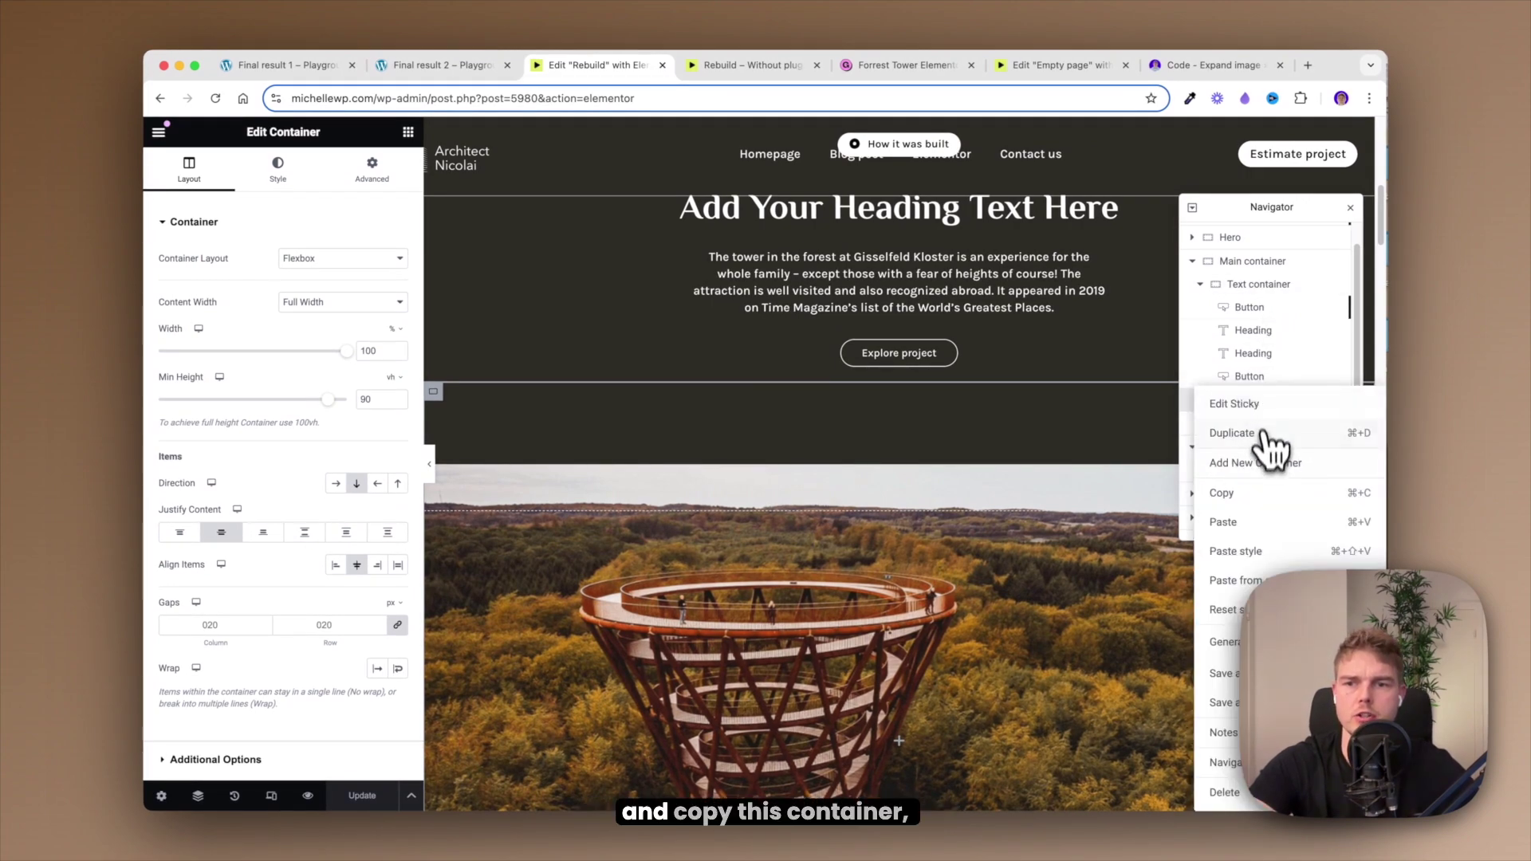
{"action": "left_click", "coordinate": [1250, 498]}
{"action": "right_click", "coordinate": [1257, 427]}
{"action": "left_click", "coordinate": [1222, 781]}
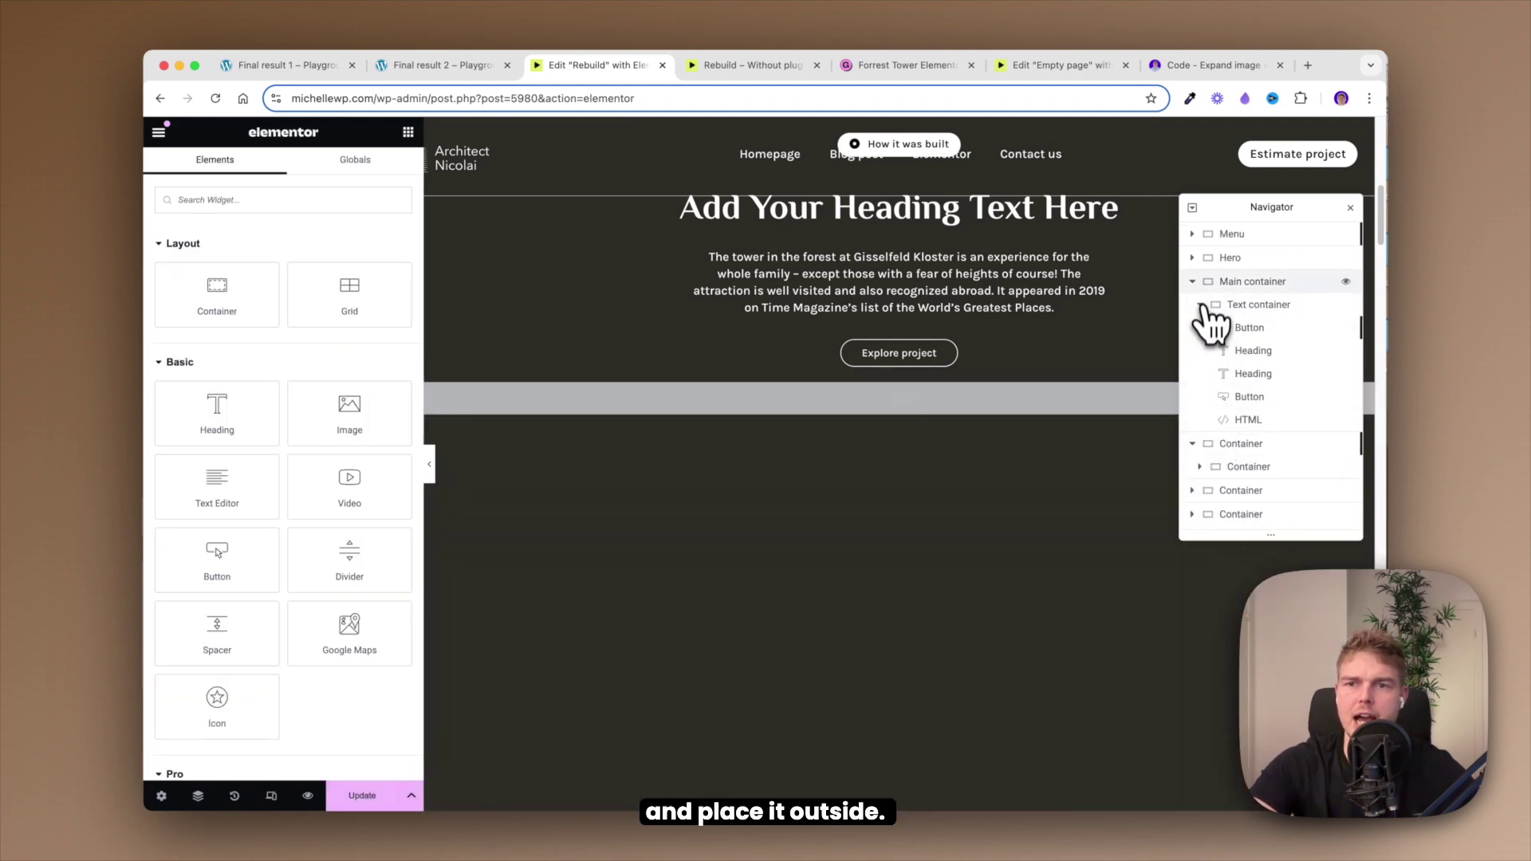
Step: Paste Sticky into Main container and position it just below Text container
{"action": "left_click", "coordinate": [1257, 315]}
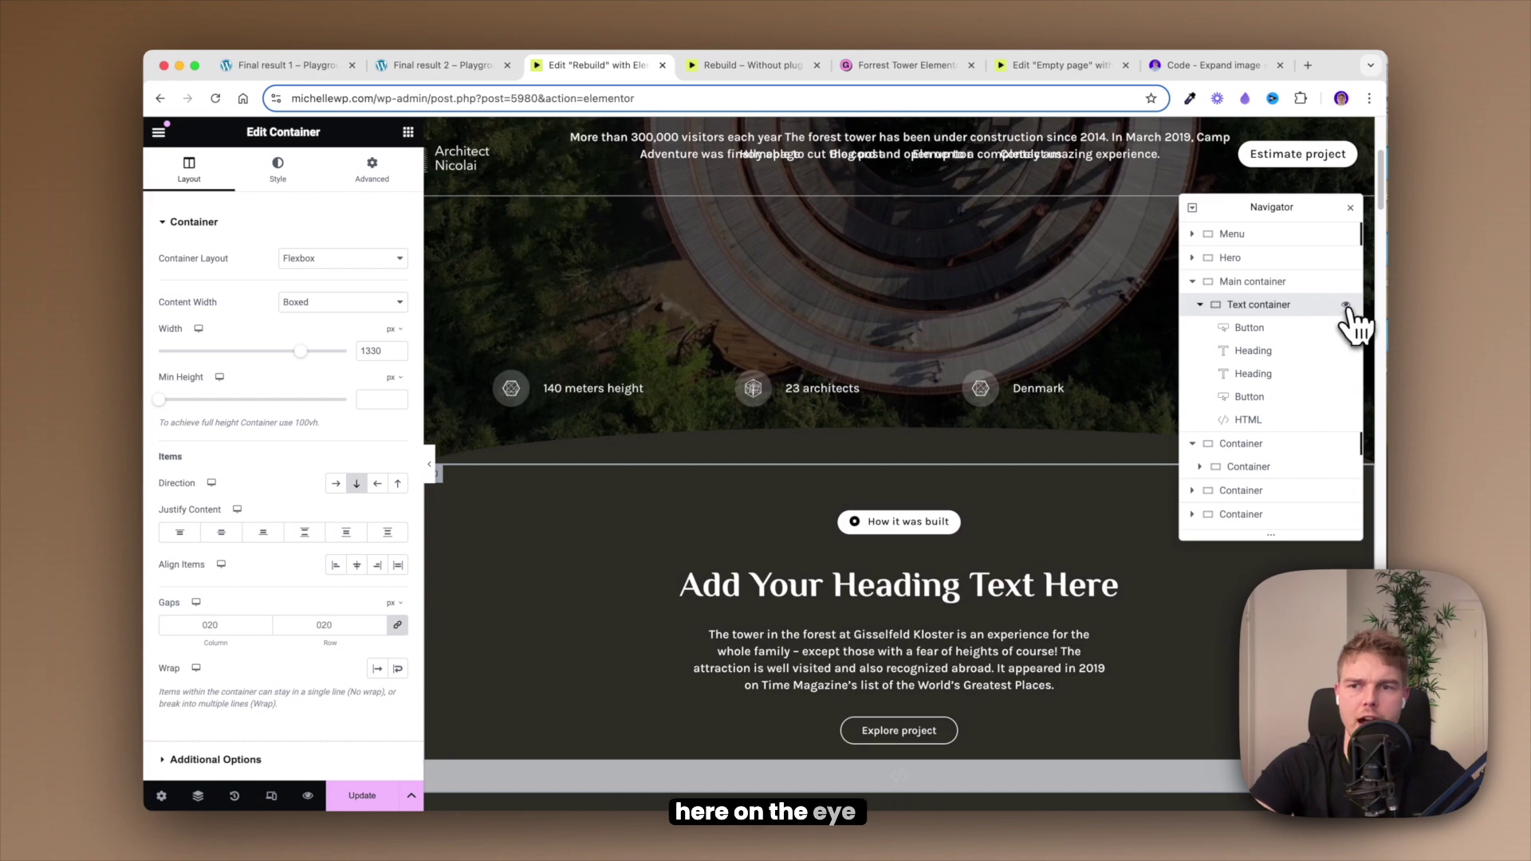
{"action": "left_click", "coordinate": [1346, 305]}
{"action": "right_click", "coordinate": [916, 600]}
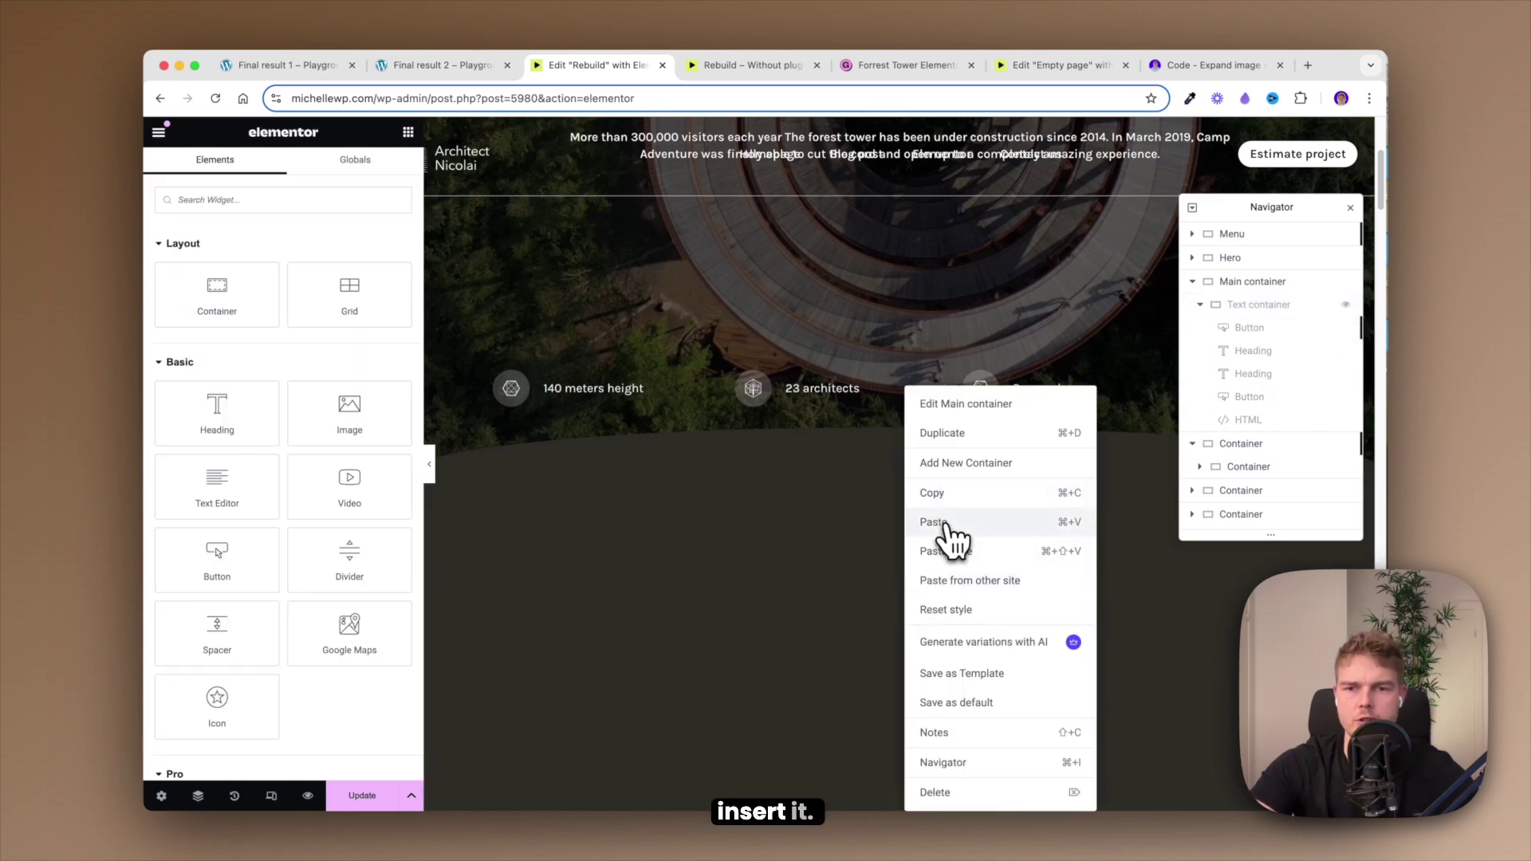
{"action": "left_click", "coordinate": [949, 532]}
{"action": "left_click", "coordinate": [1334, 304]}
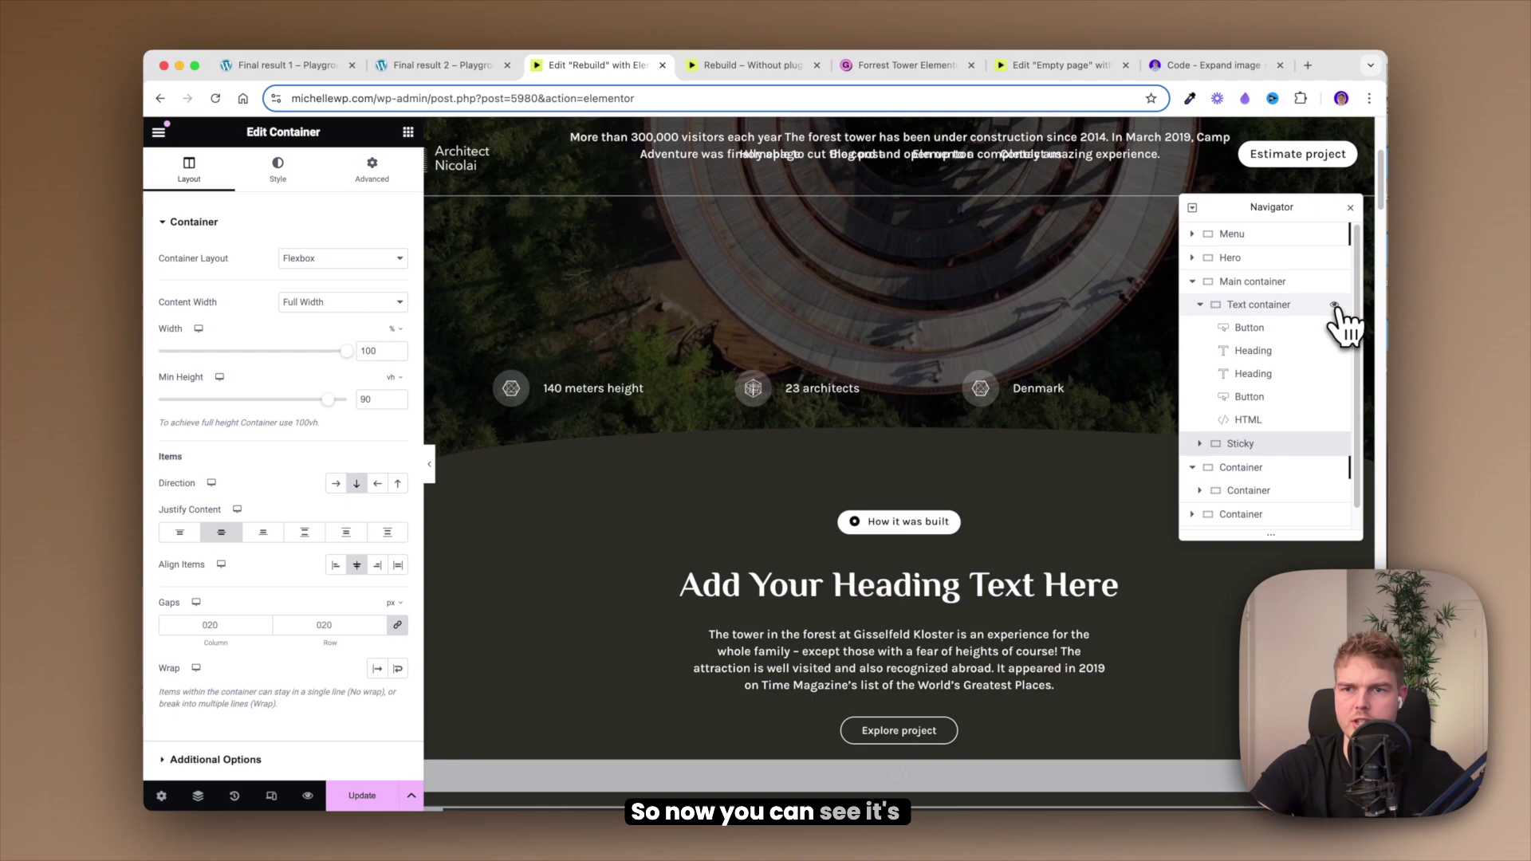
{"action": "left_click_drag", "start_coordinate": [1226, 461], "coordinate": [1192, 296]}
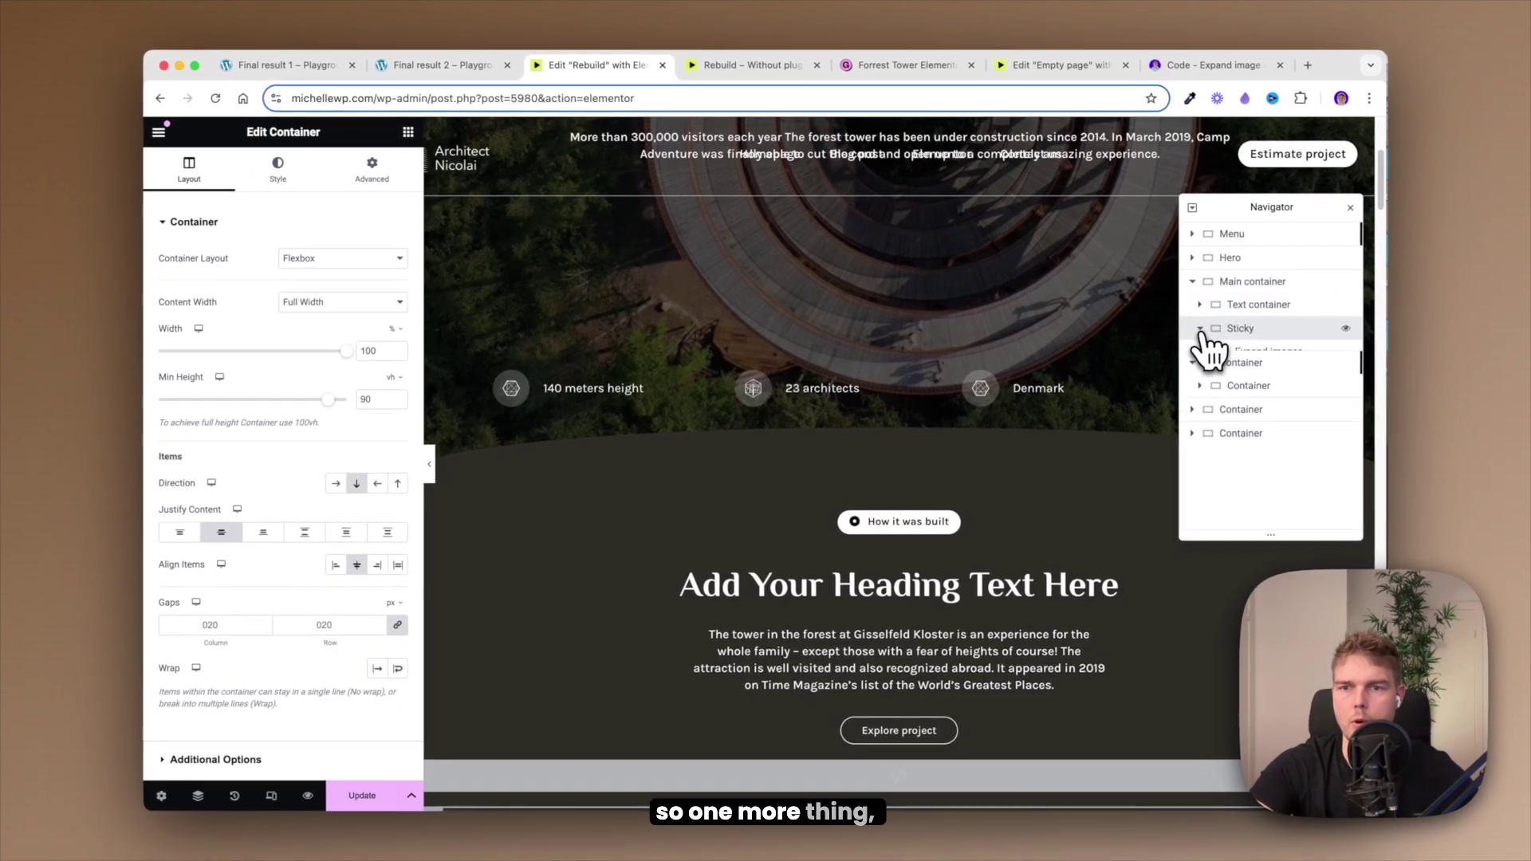
Step: Drag the HTML script widget out of Text container to sit below Sticky in Main container
{"action": "left_click", "coordinate": [1200, 329]}
{"action": "left_click", "coordinate": [1198, 306]}
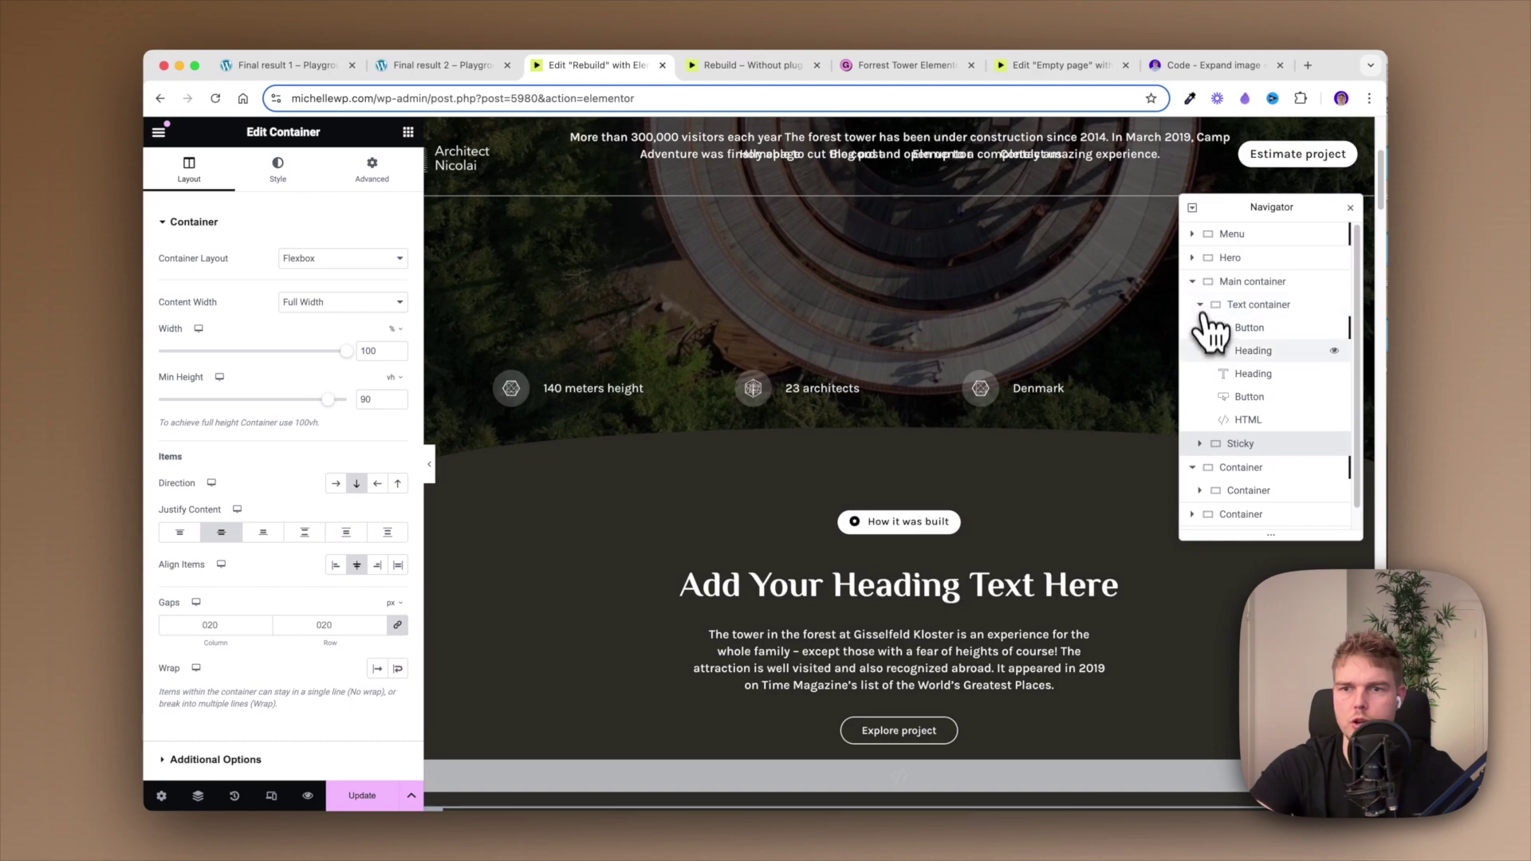
{"action": "left_click", "coordinate": [1258, 421]}
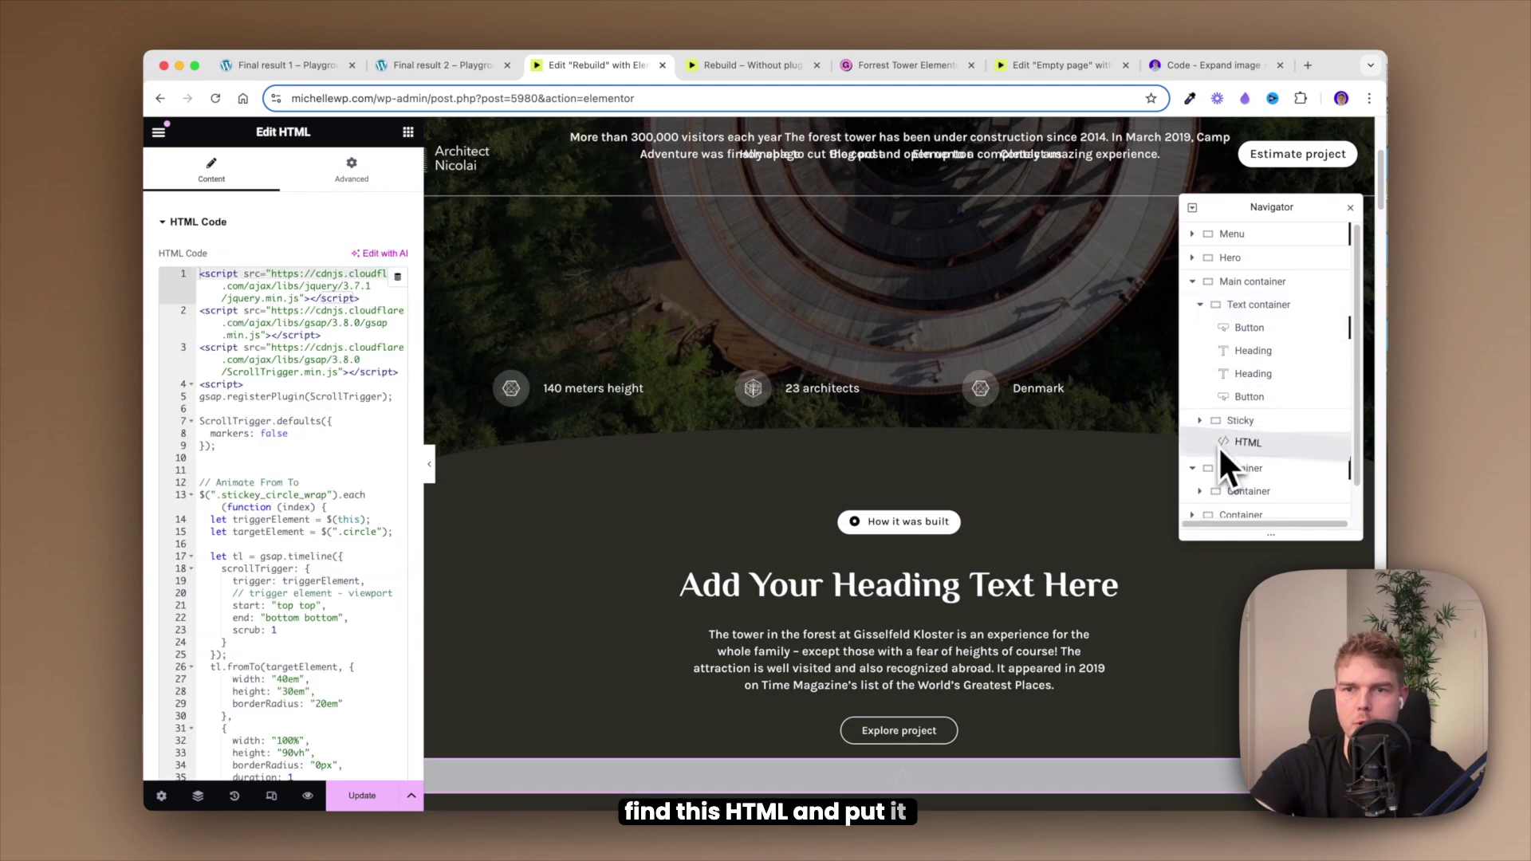
{"action": "left_click_drag", "start_coordinate": [1218, 445], "coordinate": [1234, 435]}
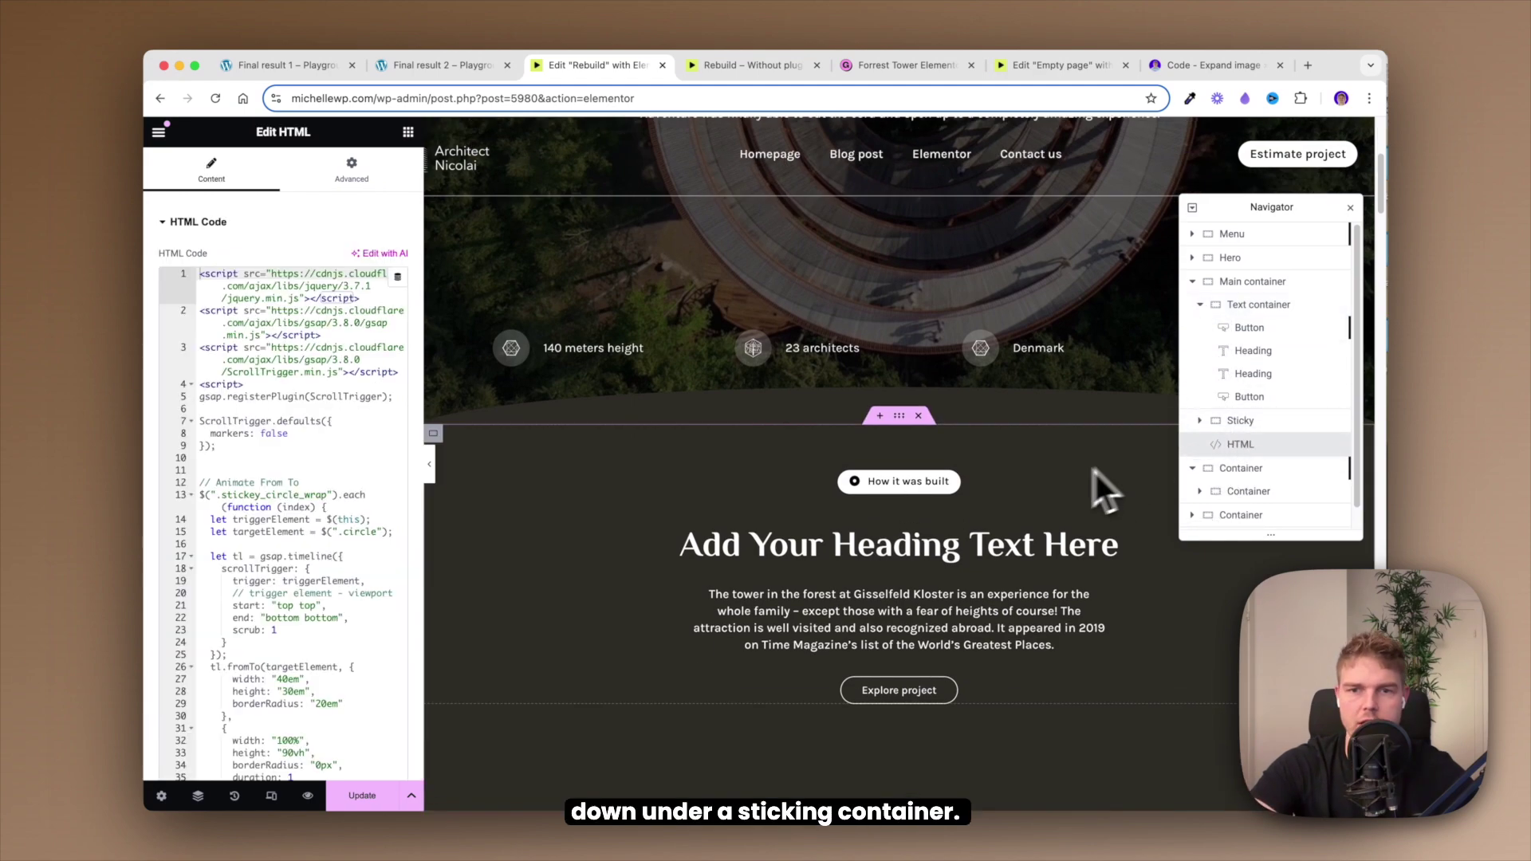
{"action": "scroll", "coordinate": [1065, 476], "scroll_direction": "down", "scroll_amount": 10}
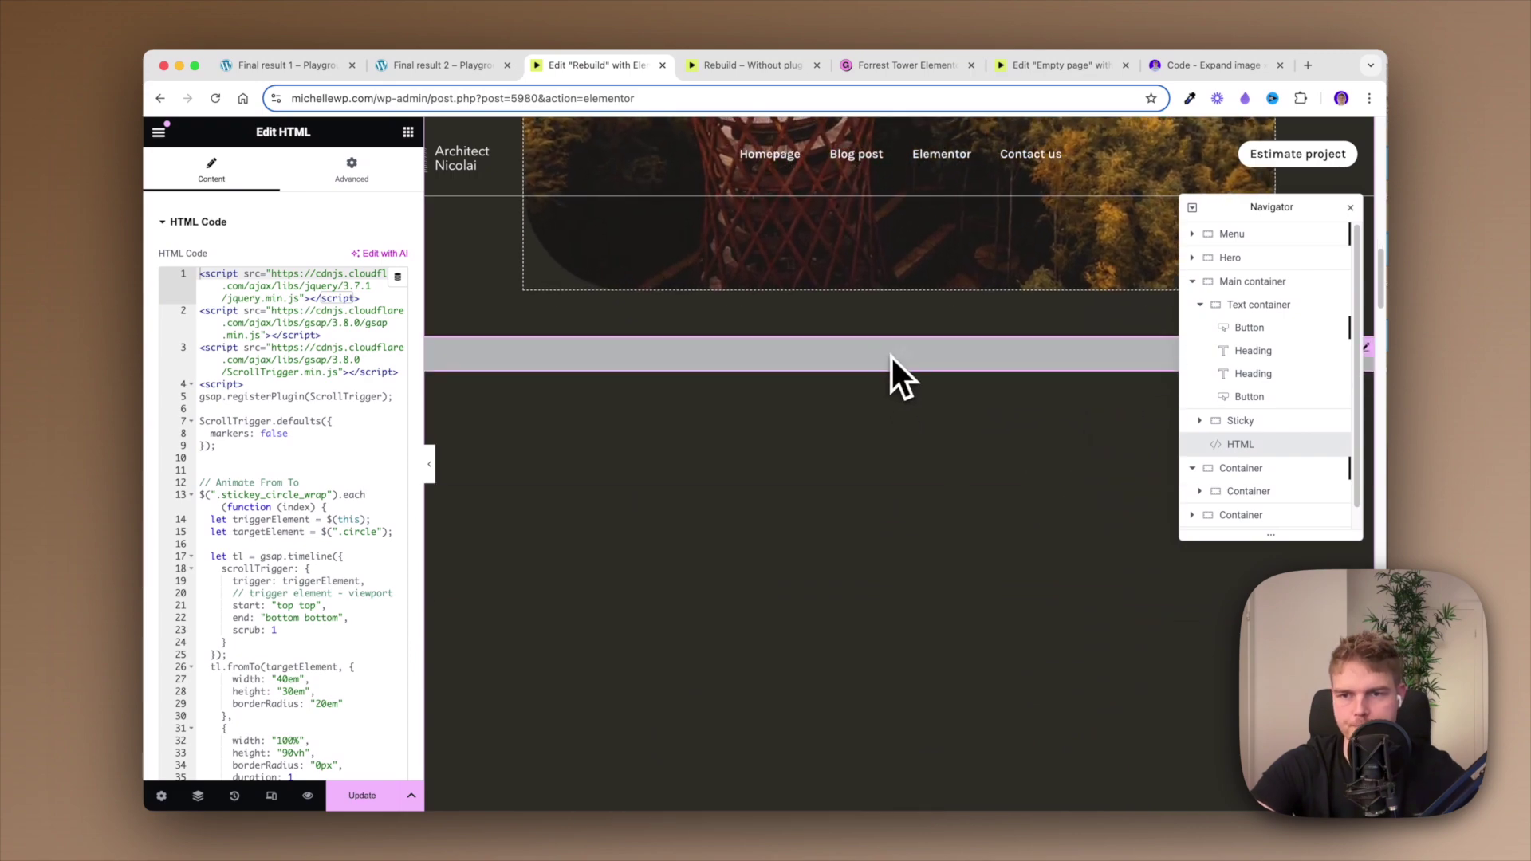
{"action": "scroll", "coordinate": [890, 354], "scroll_direction": "up", "scroll_amount": 10}
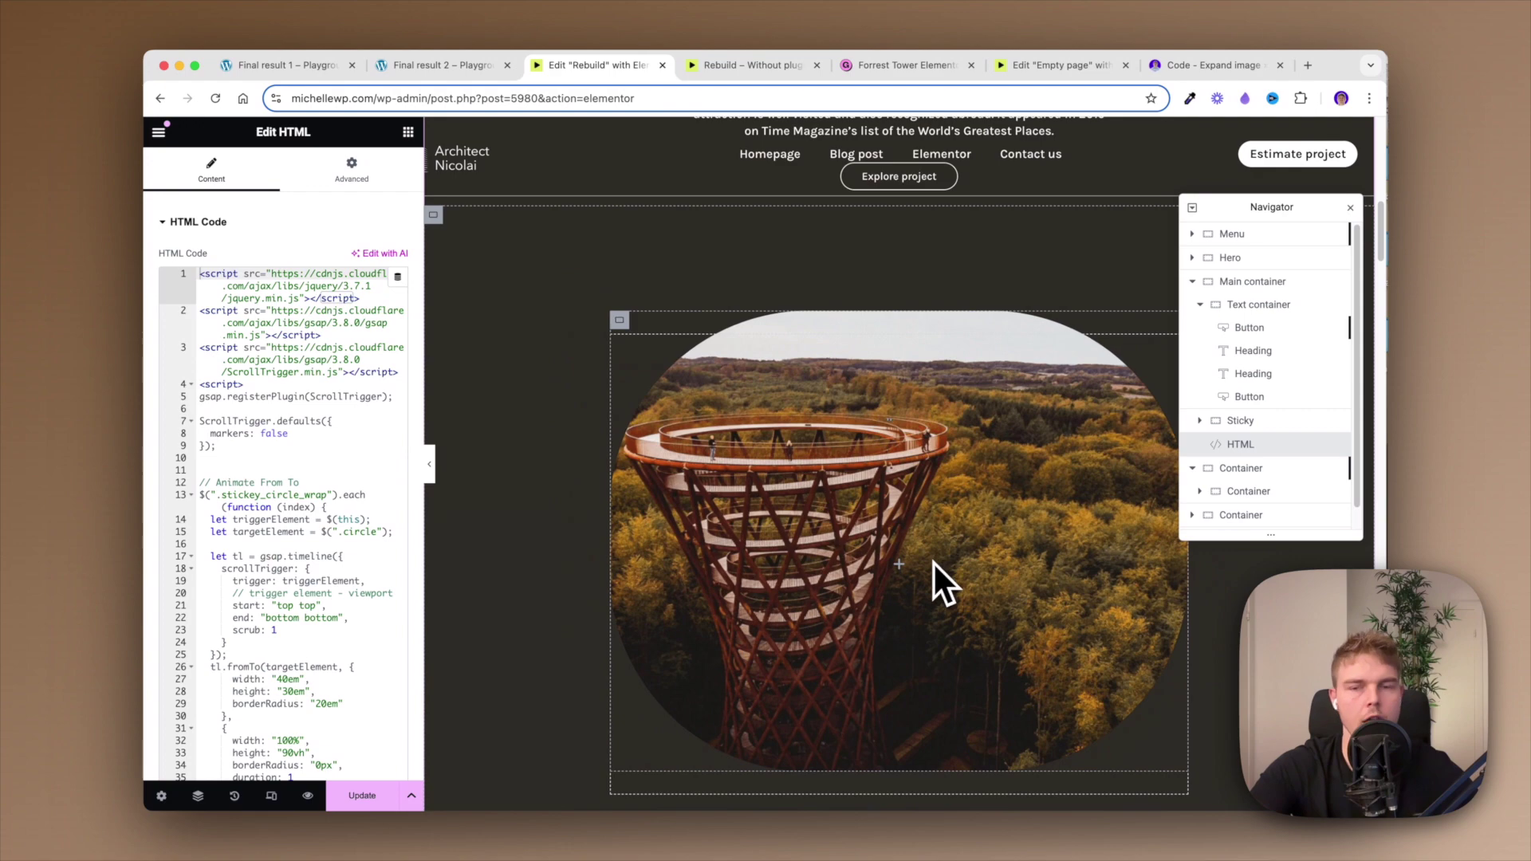
{"action": "scroll", "coordinate": [933, 561], "scroll_direction": "up", "scroll_amount": 3}
{"action": "scroll", "coordinate": [934, 566], "scroll_direction": "up", "scroll_amount": 5}
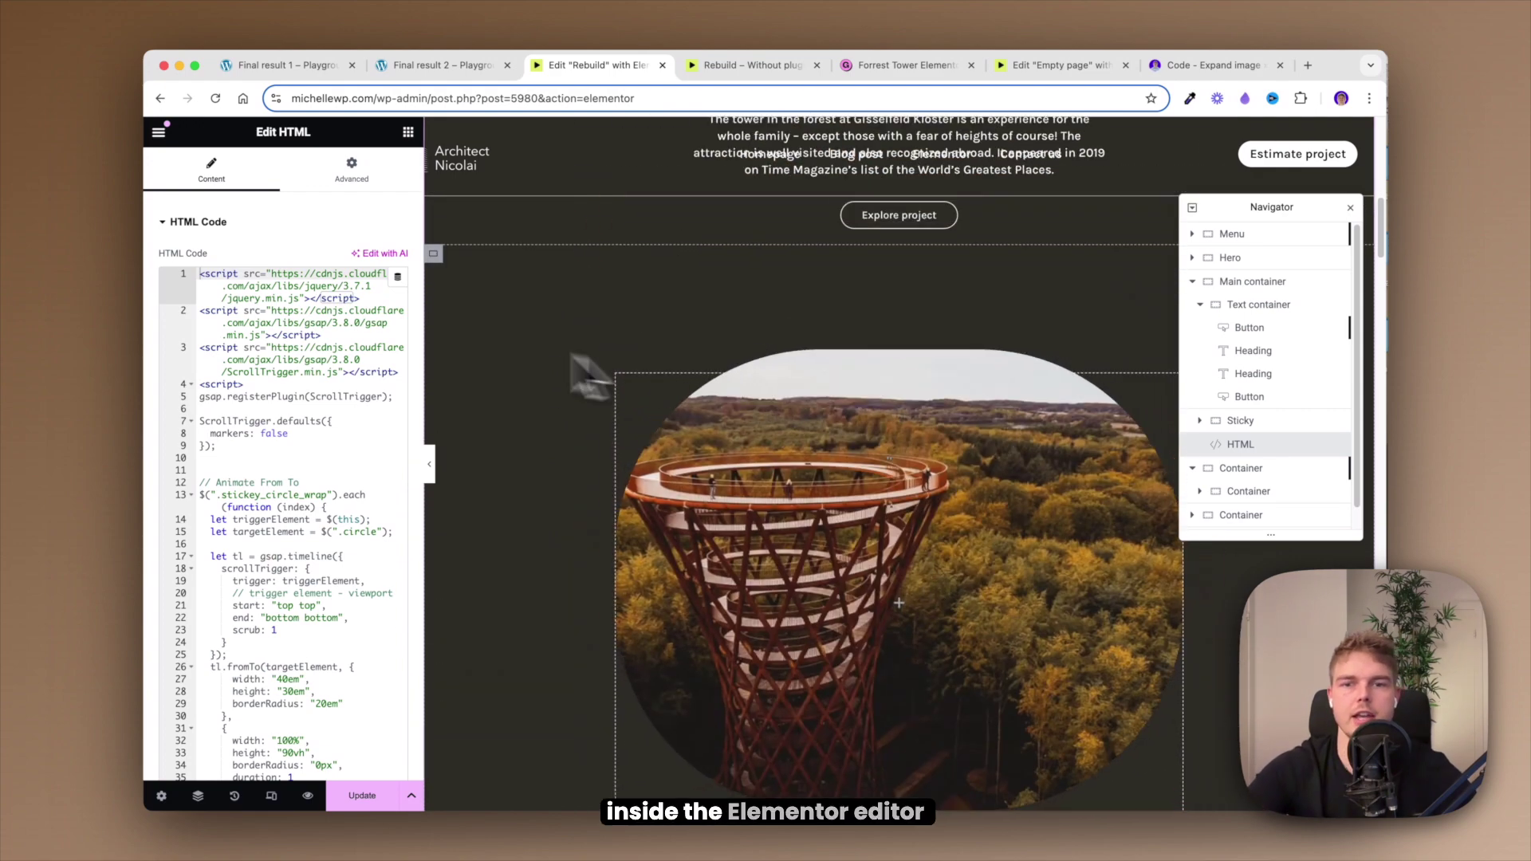
{"action": "scroll", "coordinate": [772, 536], "scroll_direction": "down", "scroll_amount": 3}
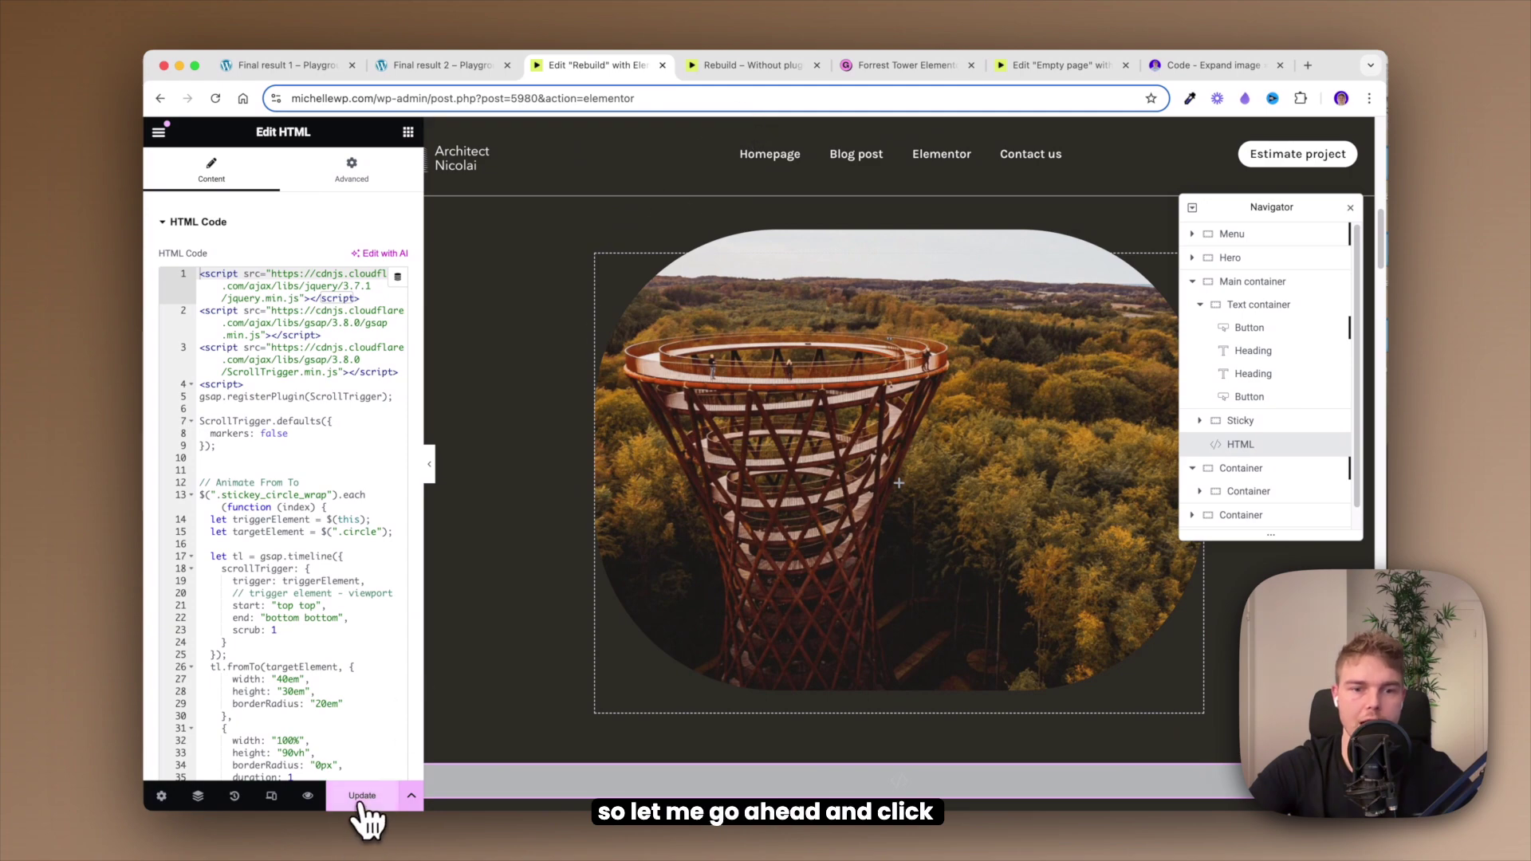
Step: Reload the live Rebuild page and scroll down to check the tower image widens to full width
{"action": "left_click", "coordinate": [766, 72]}
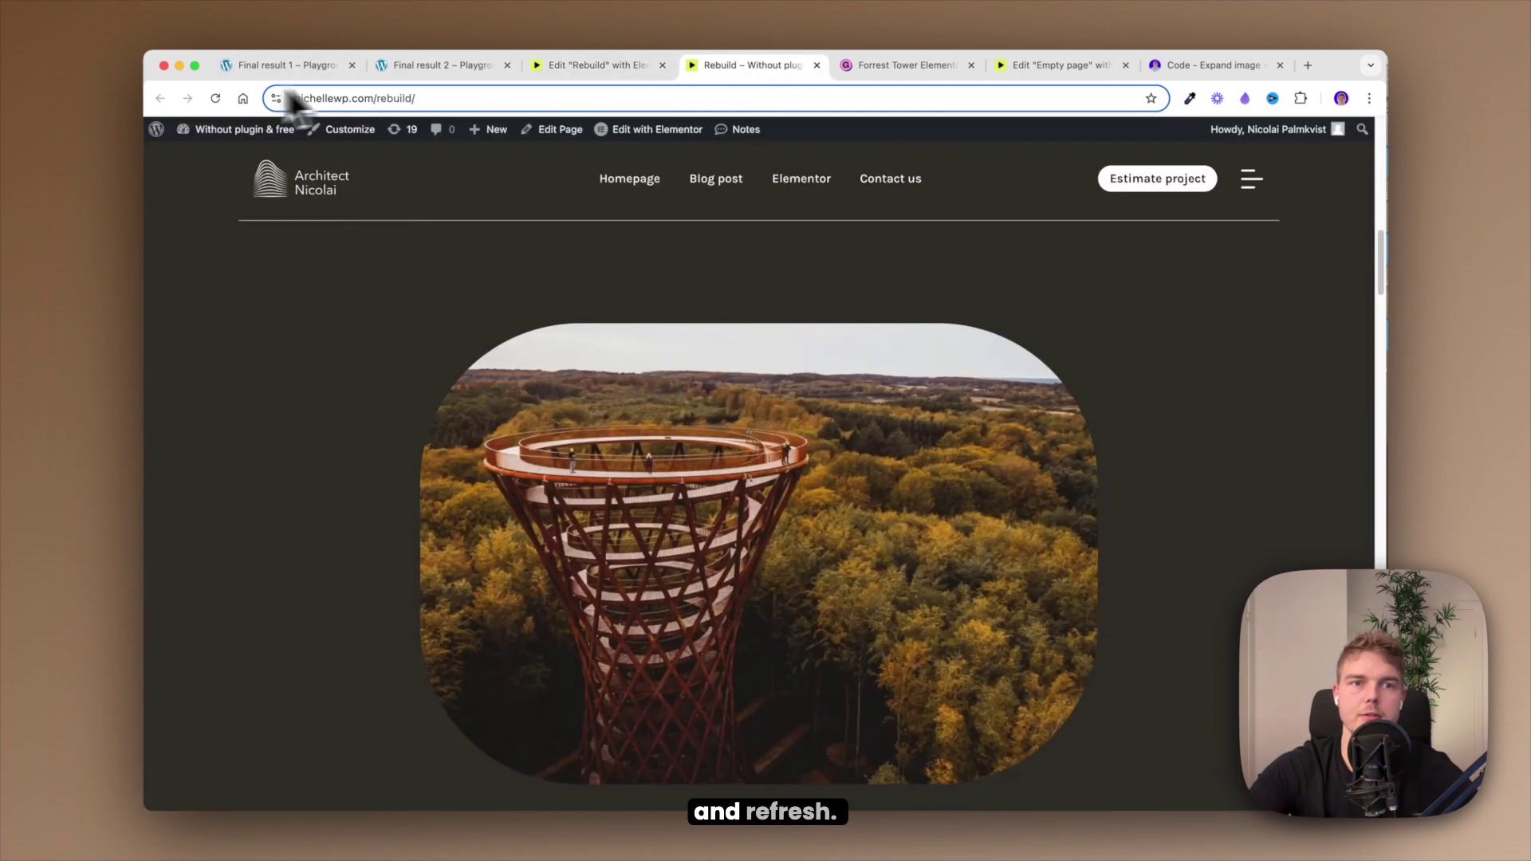
{"action": "left_click", "coordinate": [213, 99]}
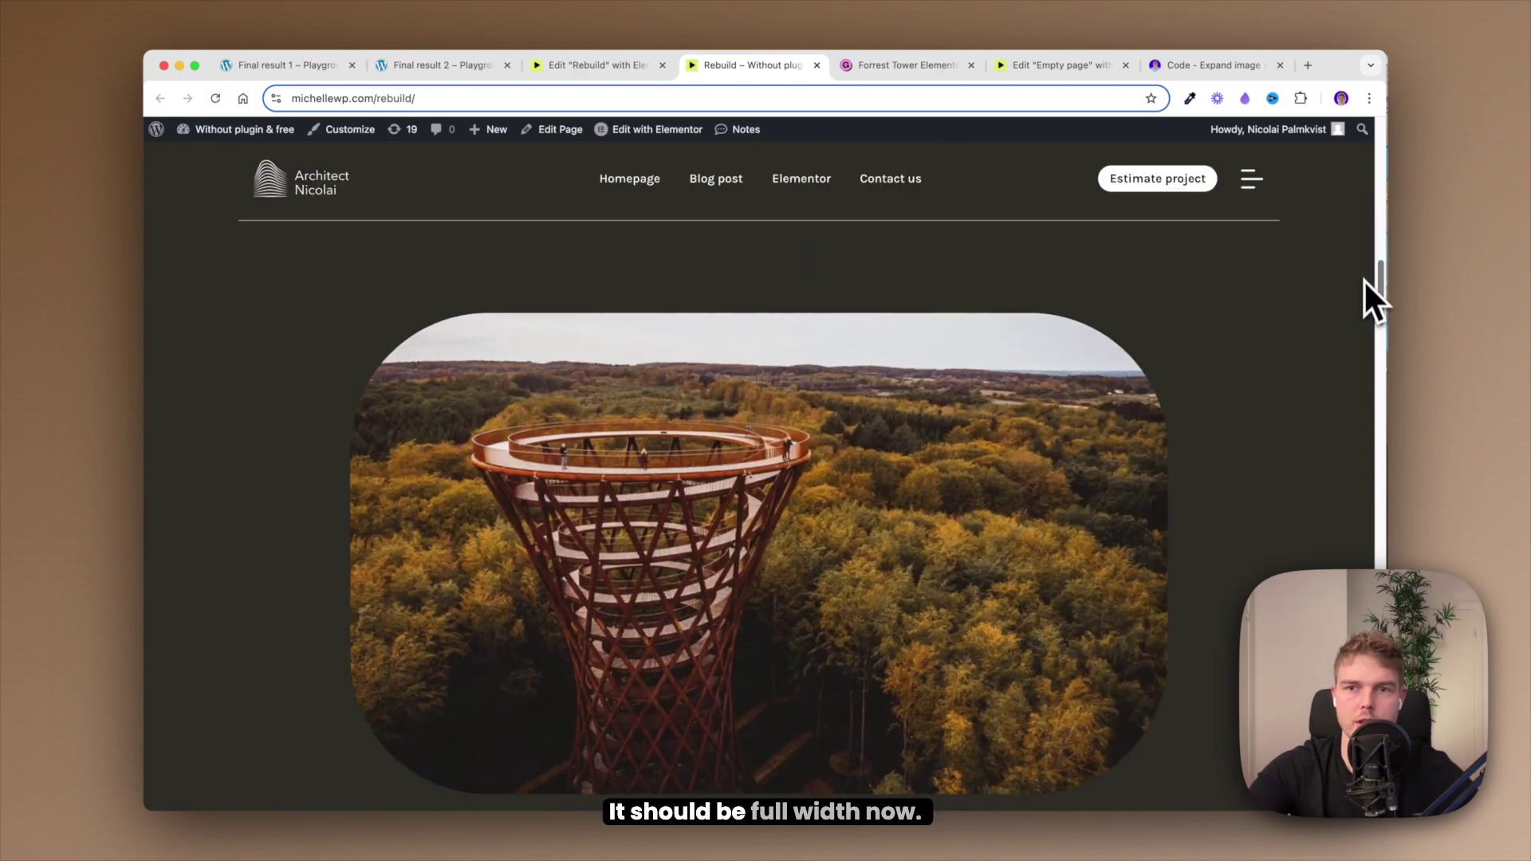
{"action": "left_click_drag", "start_coordinate": [1366, 327], "coordinate": [1362, 486]}
Step: Set Stay In Column to Yes in the Sticky container's Advanced > Motion Effects
{"action": "left_click", "coordinate": [606, 68]}
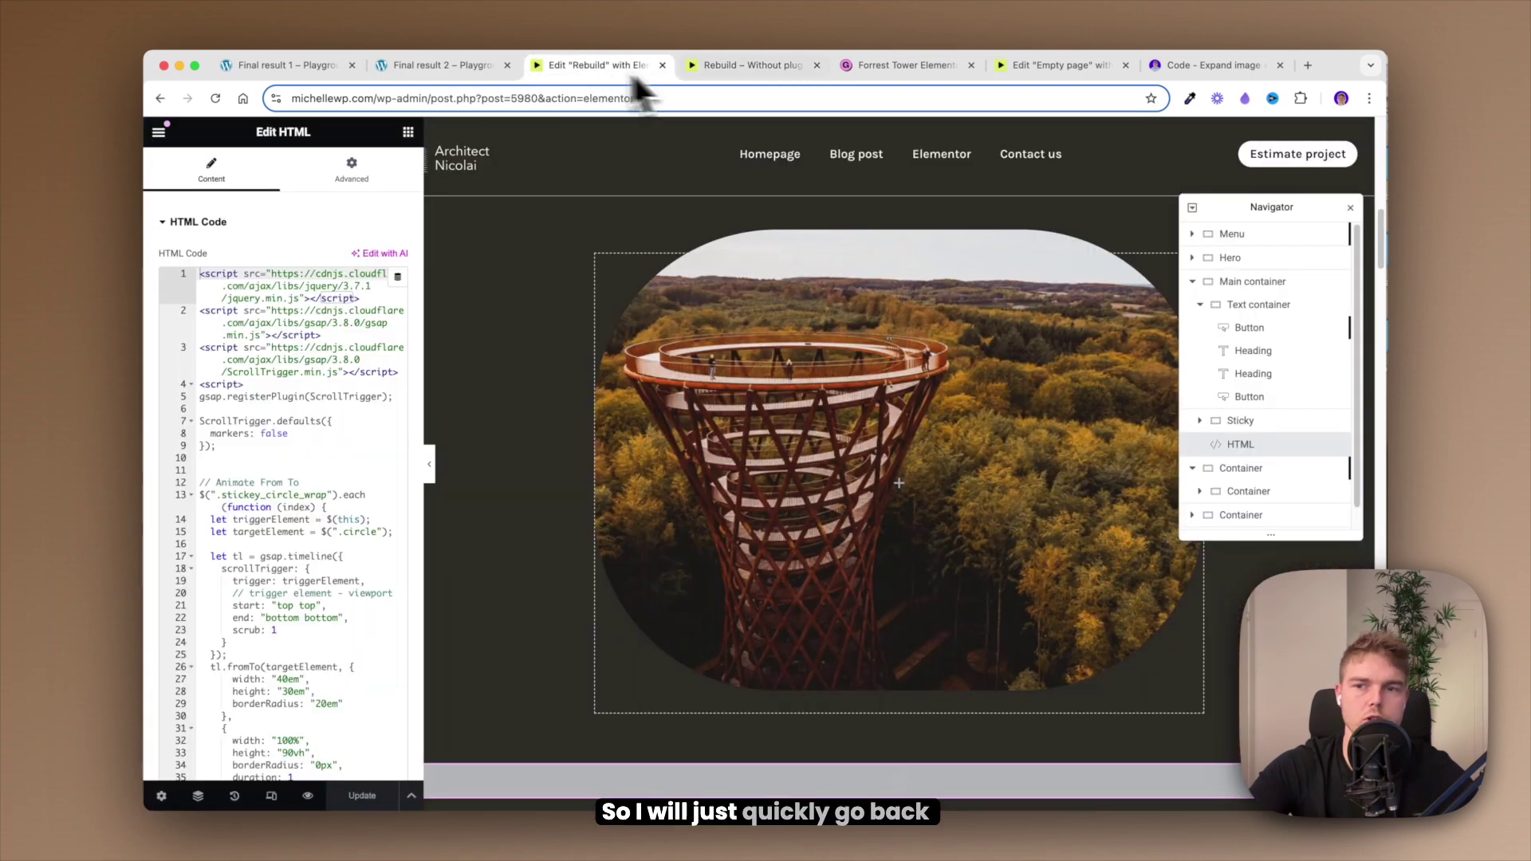
{"action": "left_click", "coordinate": [1256, 425]}
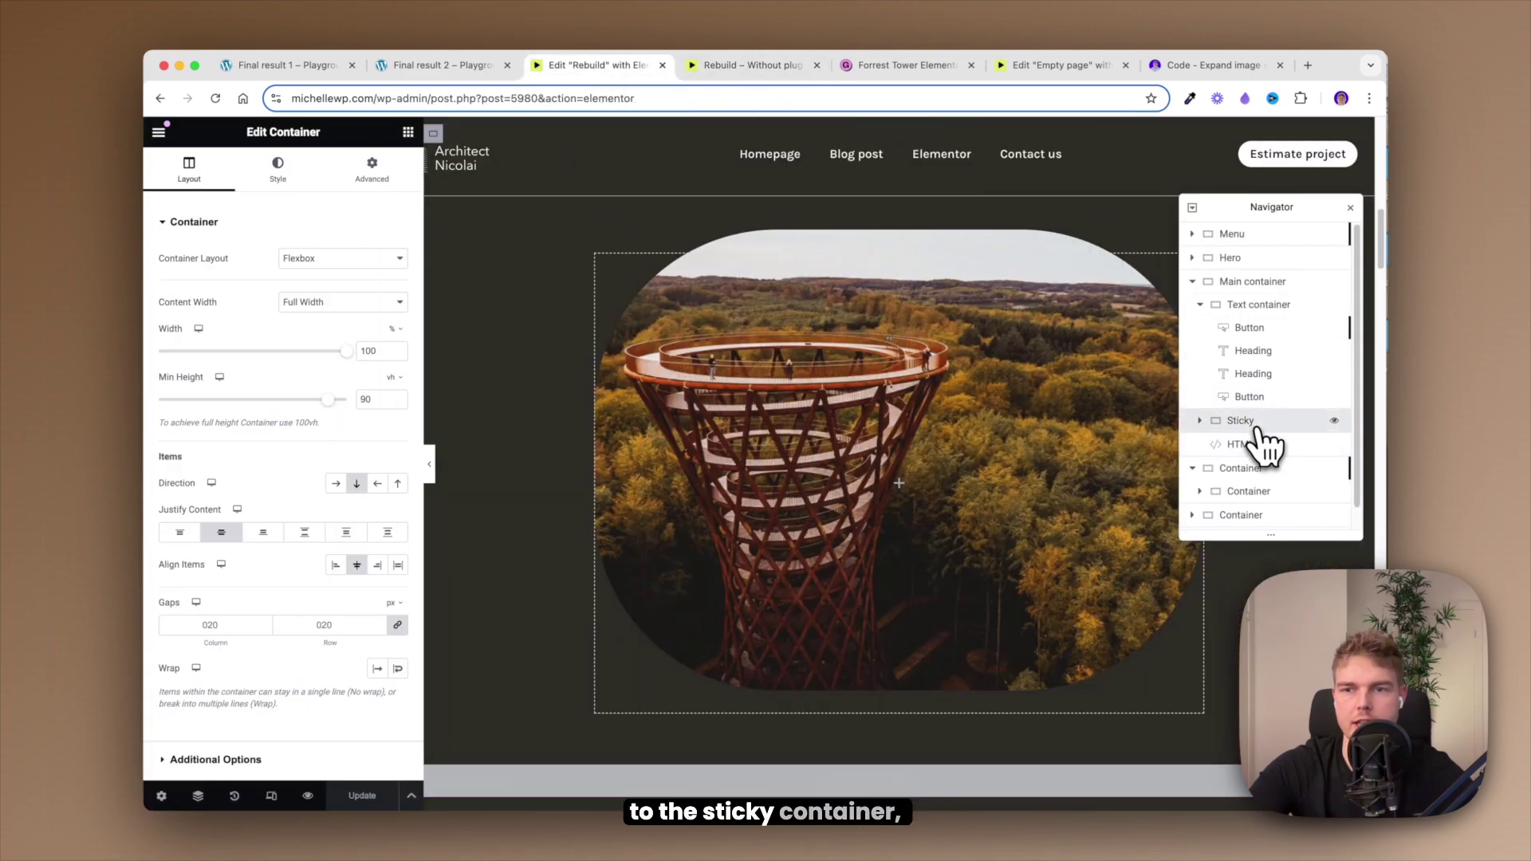
{"action": "left_click", "coordinate": [381, 171]}
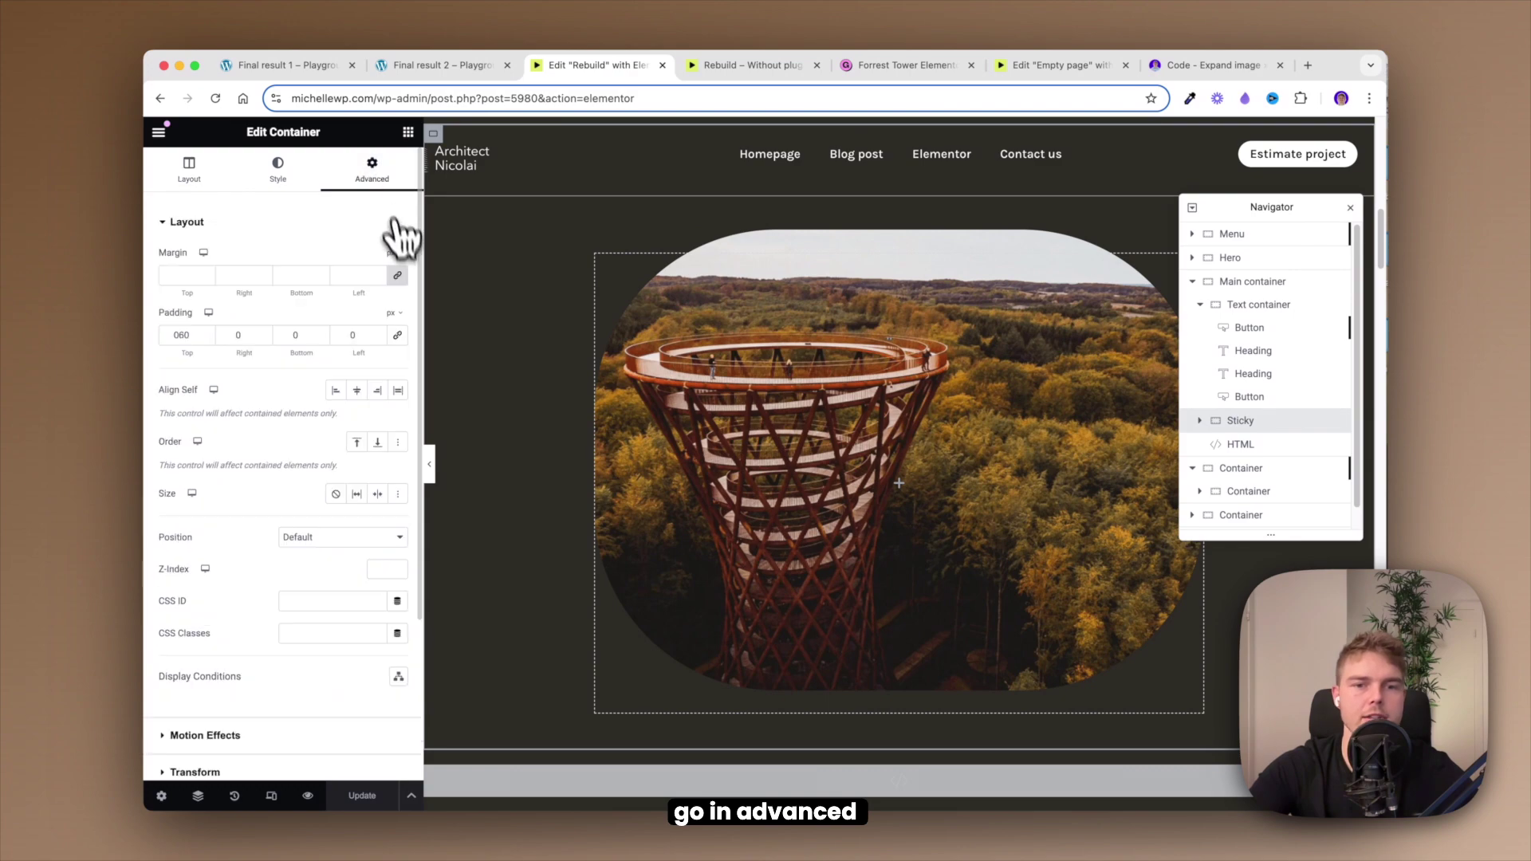
{"action": "scroll", "coordinate": [319, 398], "scroll_direction": "down", "scroll_amount": 10}
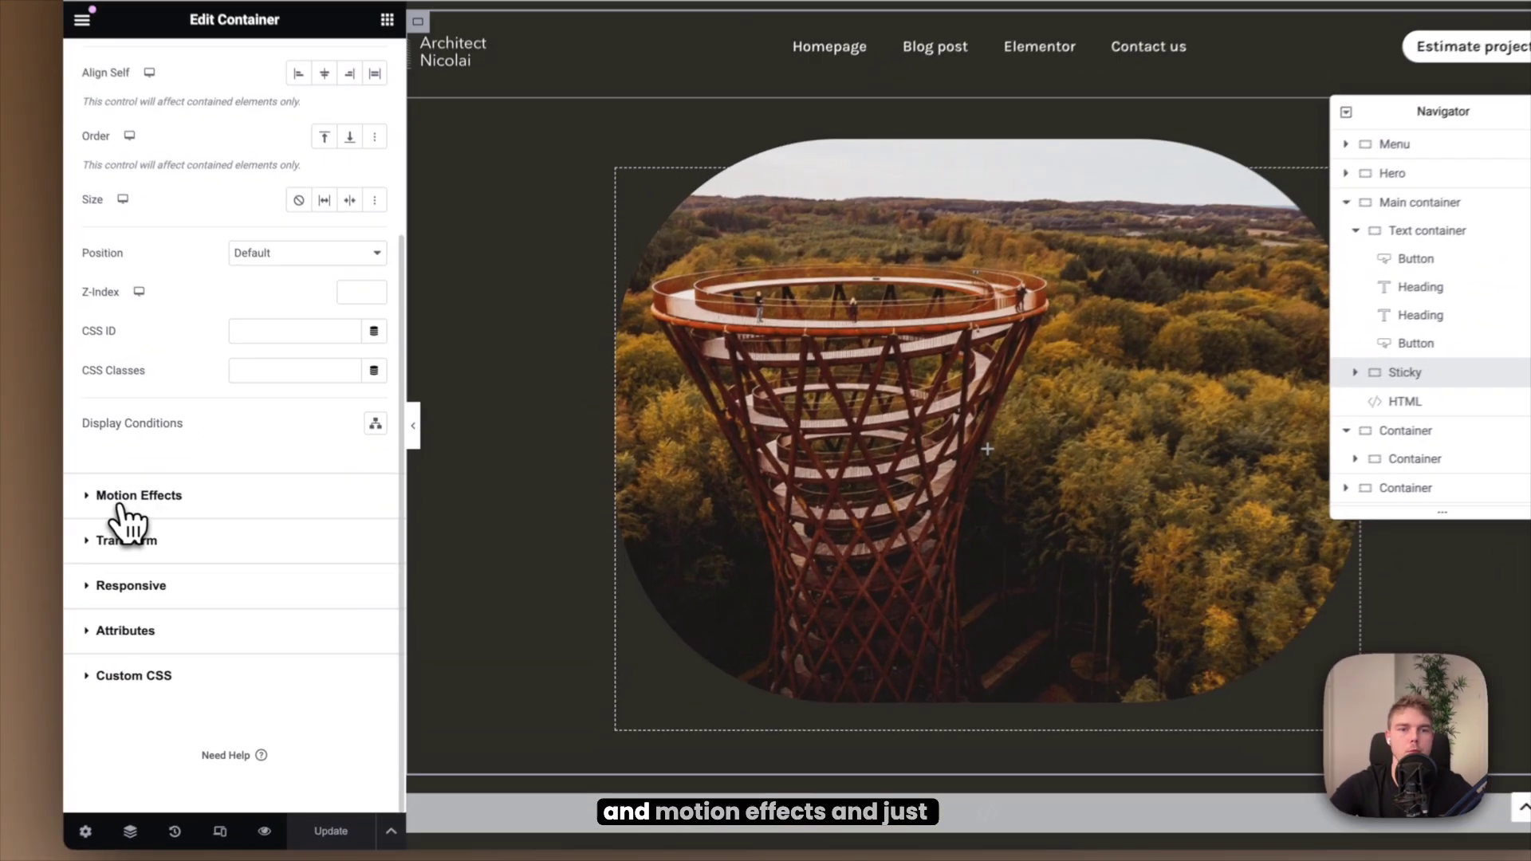
{"action": "left_click", "coordinate": [121, 508]}
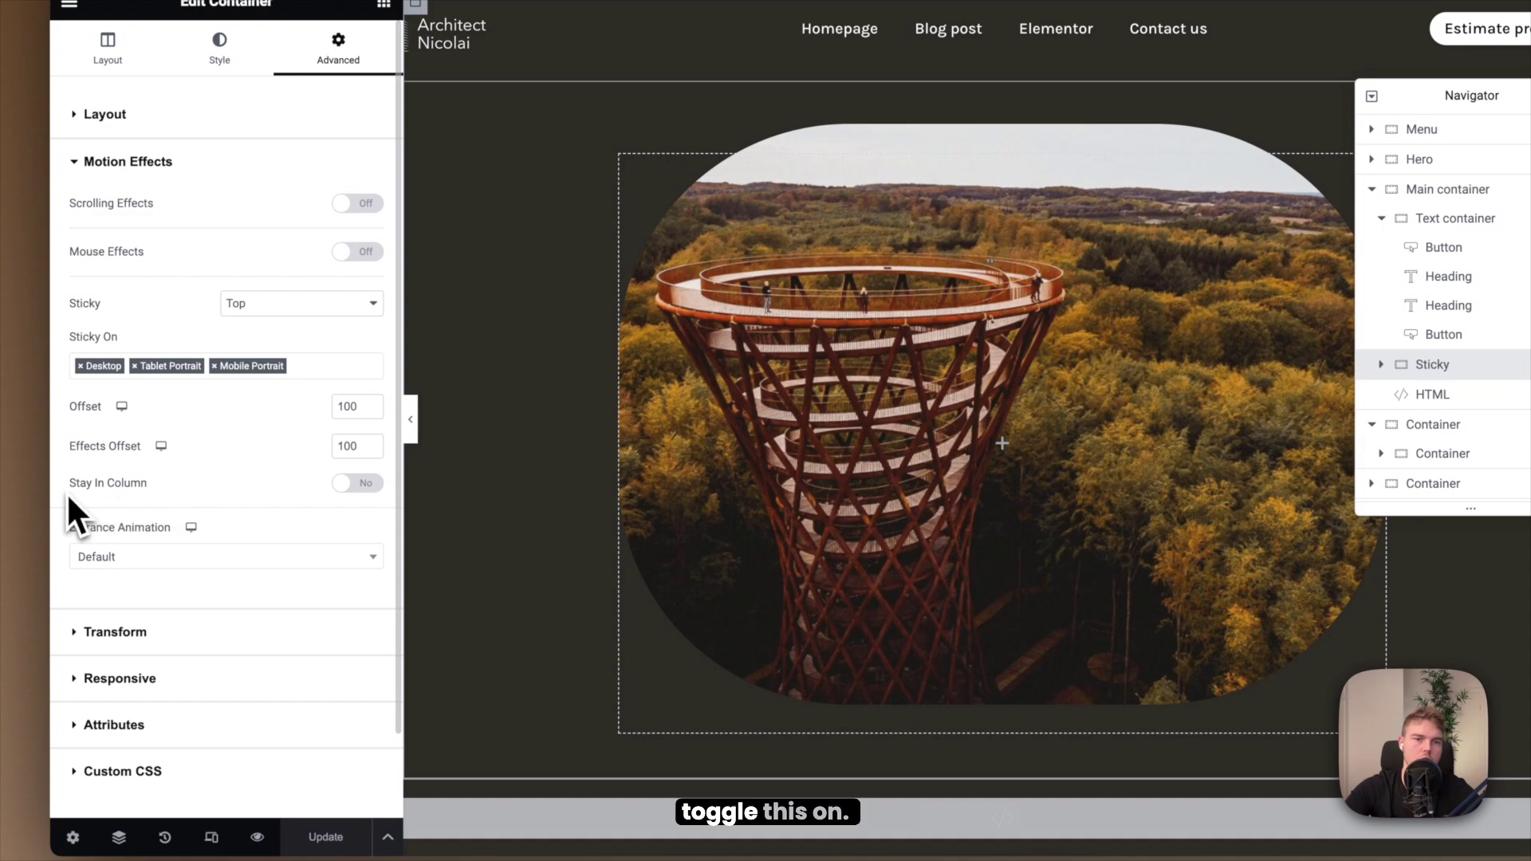
{"action": "triple_click", "coordinate": [67, 496]}
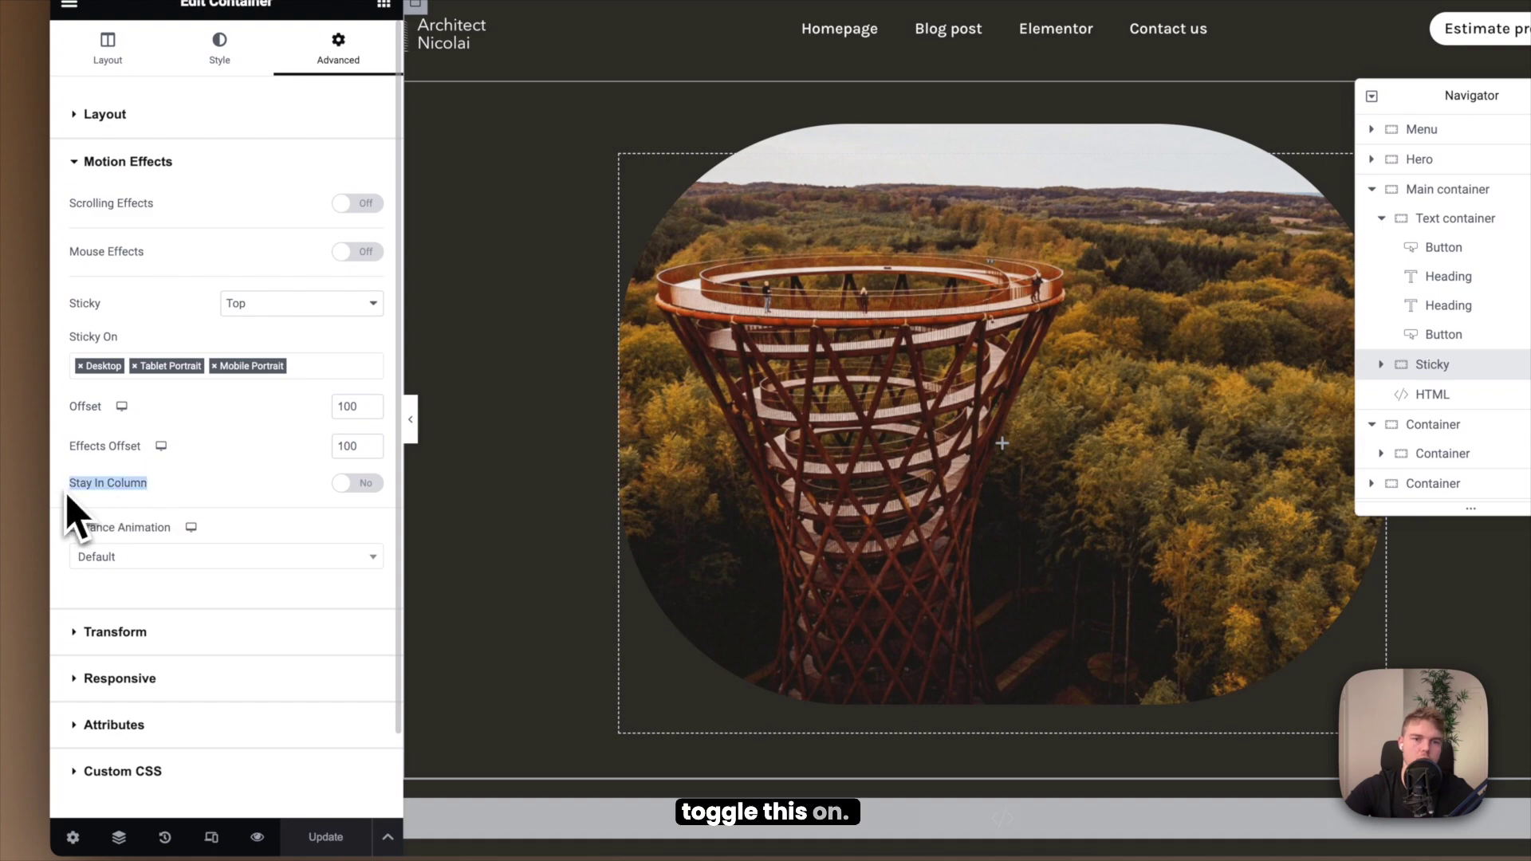
{"action": "left_click", "coordinate": [358, 483]}
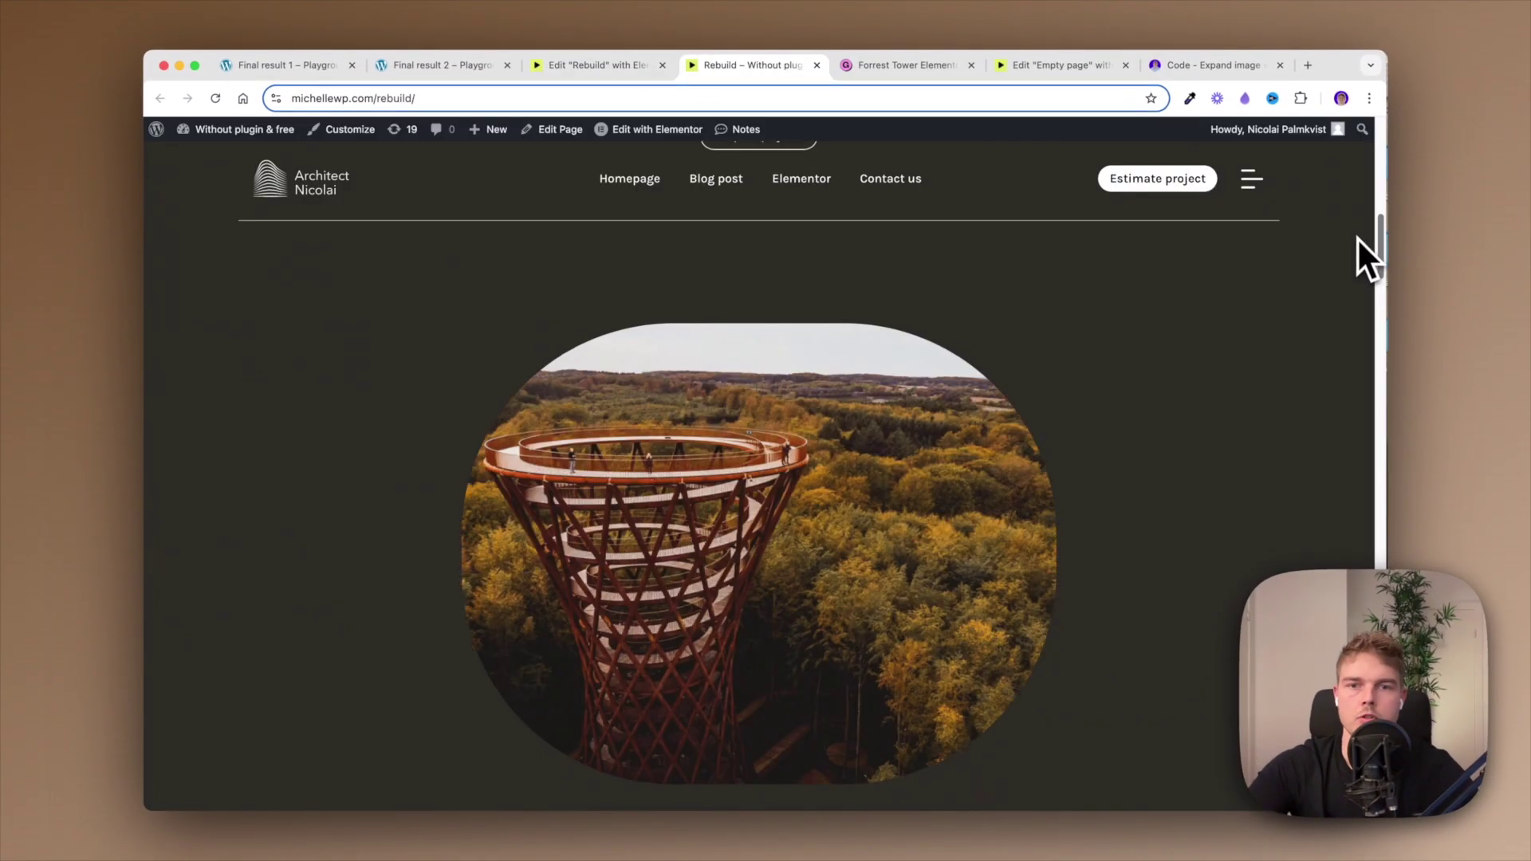
{"action": "scroll", "coordinate": [1356, 237], "scroll_direction": "down", "scroll_amount": 10}
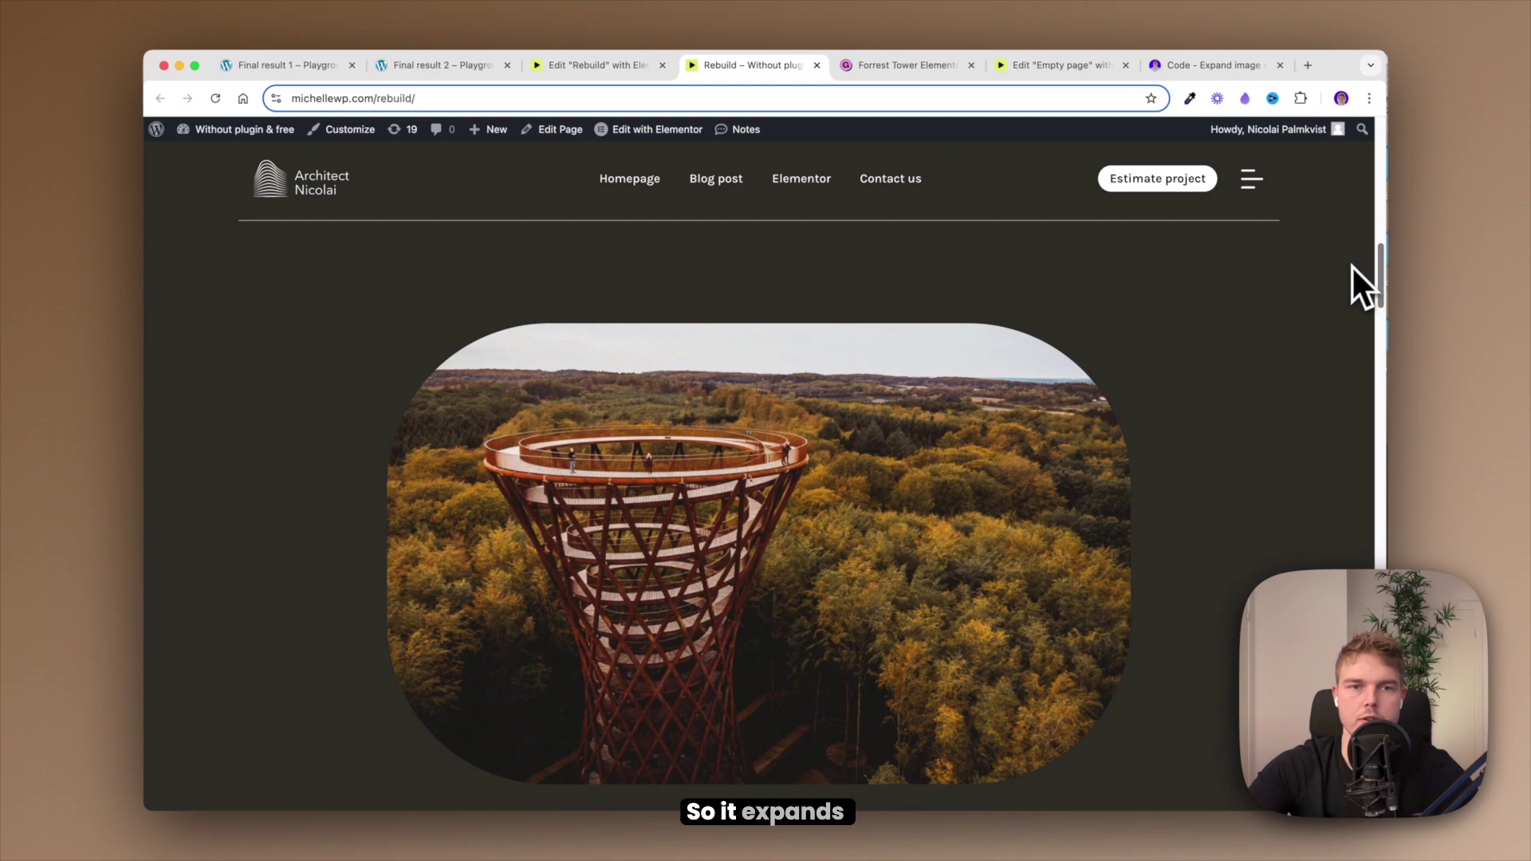
{"action": "scroll", "coordinate": [1334, 409], "scroll_direction": "down", "scroll_amount": 10}
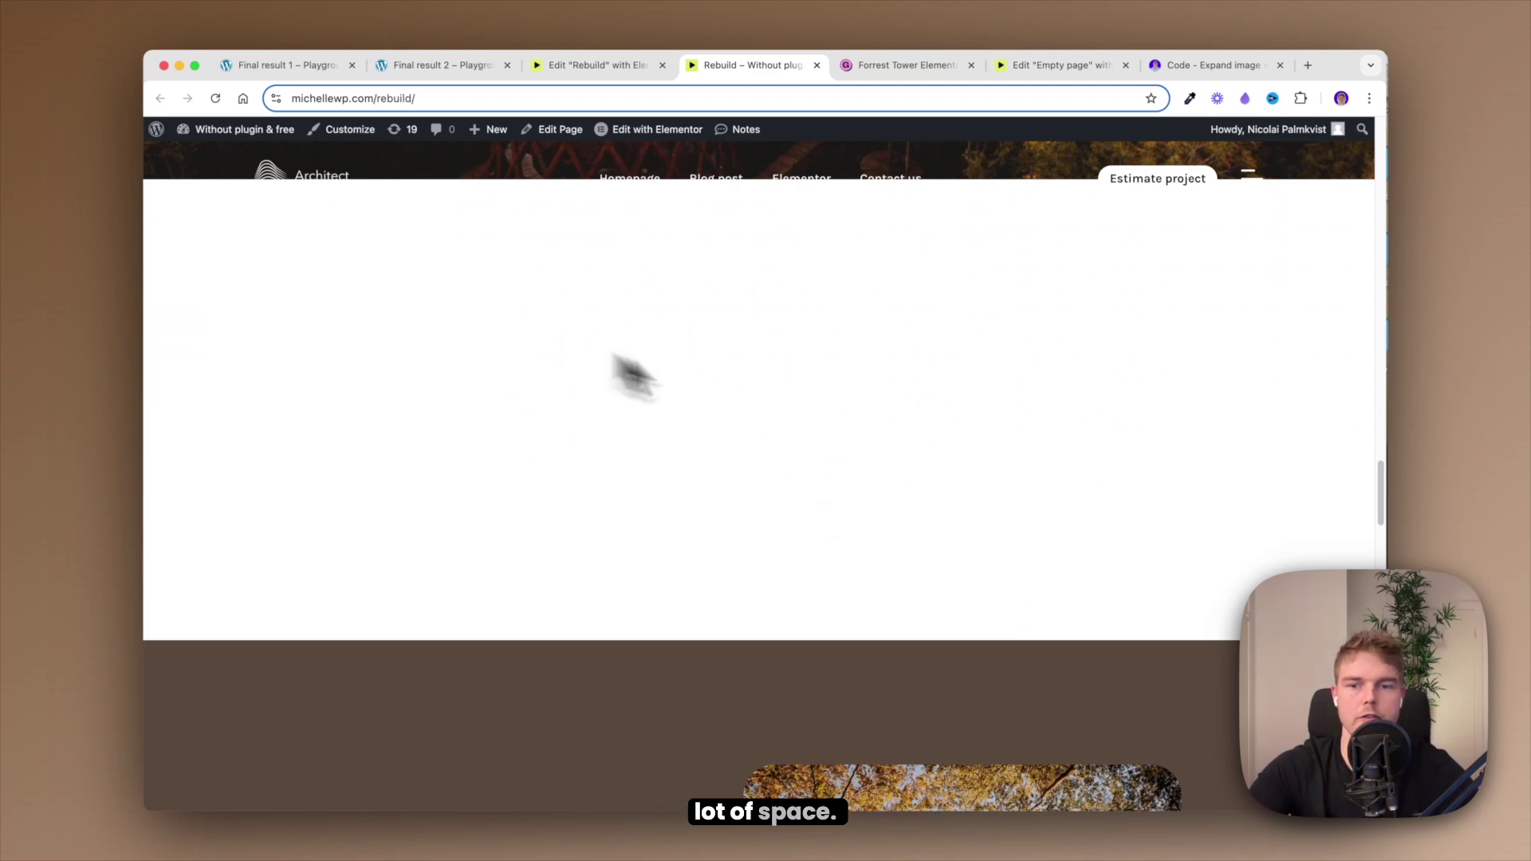
{"action": "scroll", "coordinate": [756, 395], "scroll_direction": "up", "scroll_amount": 3}
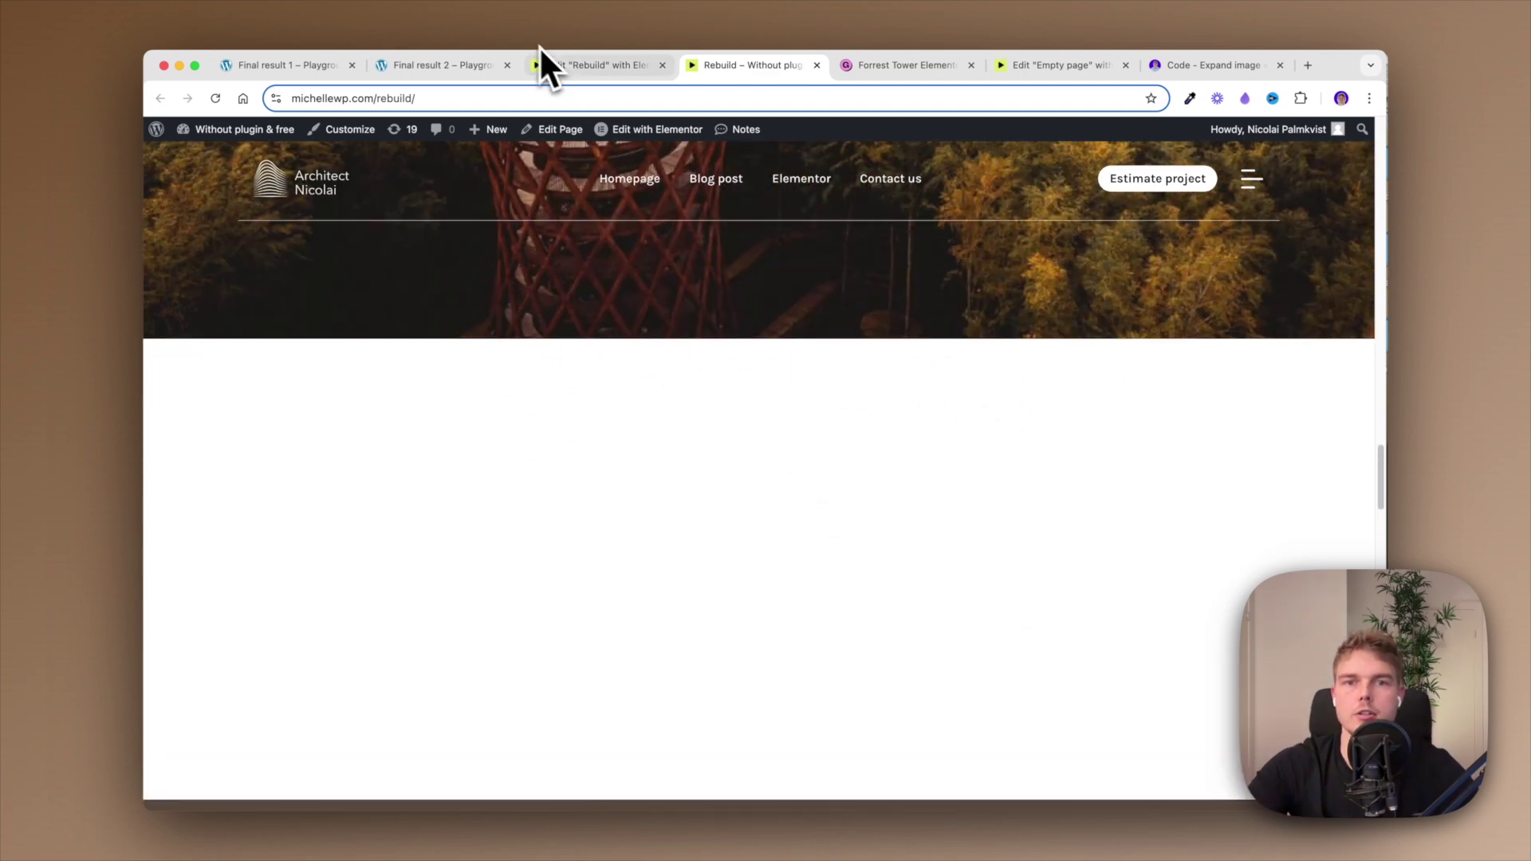
Step: Change Margin Top of the container below Sticky from 600 to 0
{"action": "left_click", "coordinate": [550, 64]}
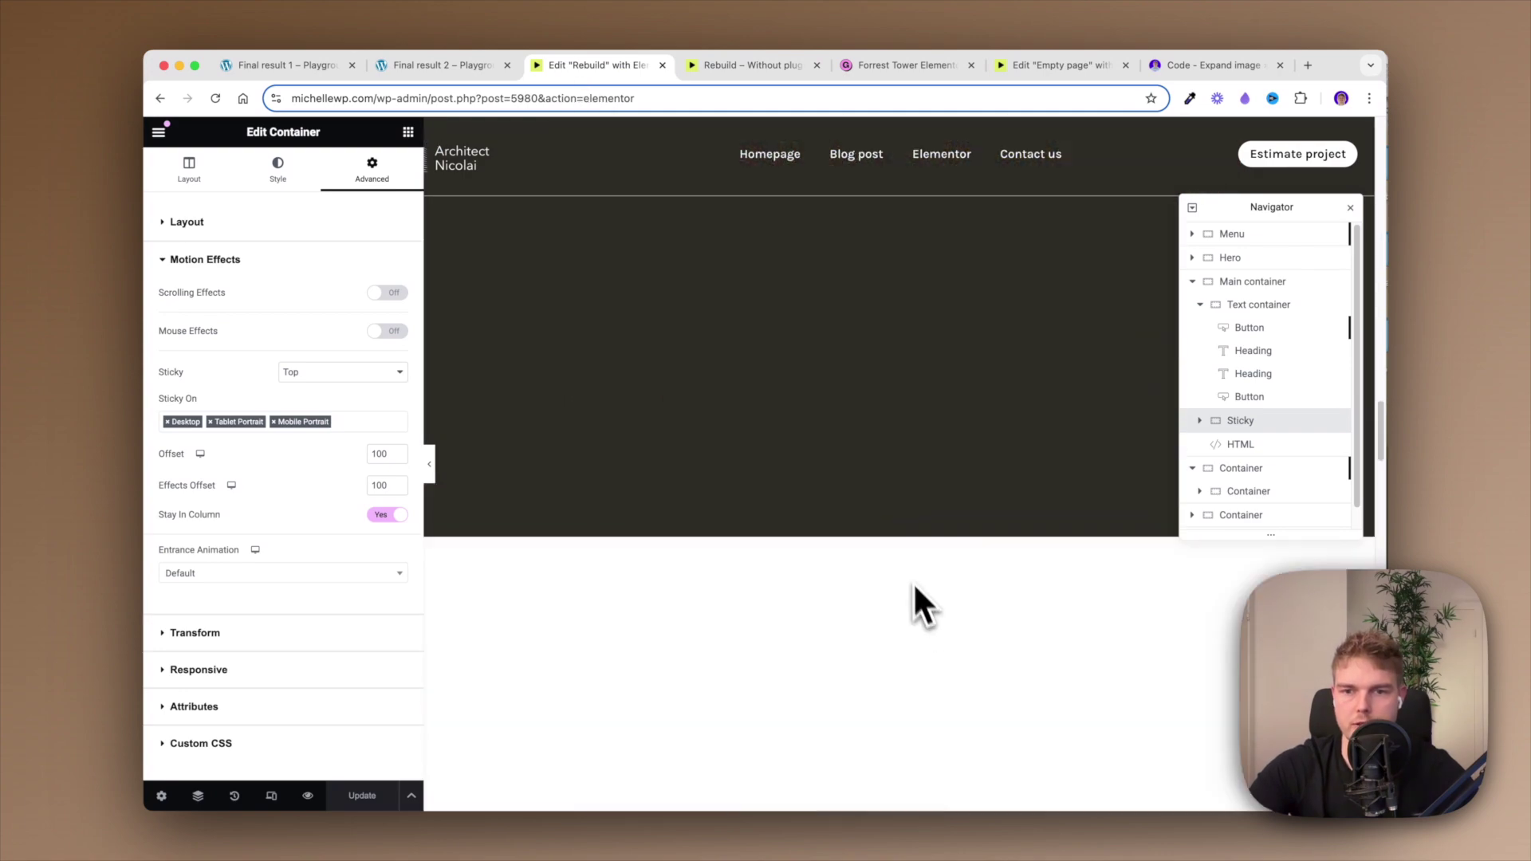
{"action": "left_click", "coordinate": [901, 638]}
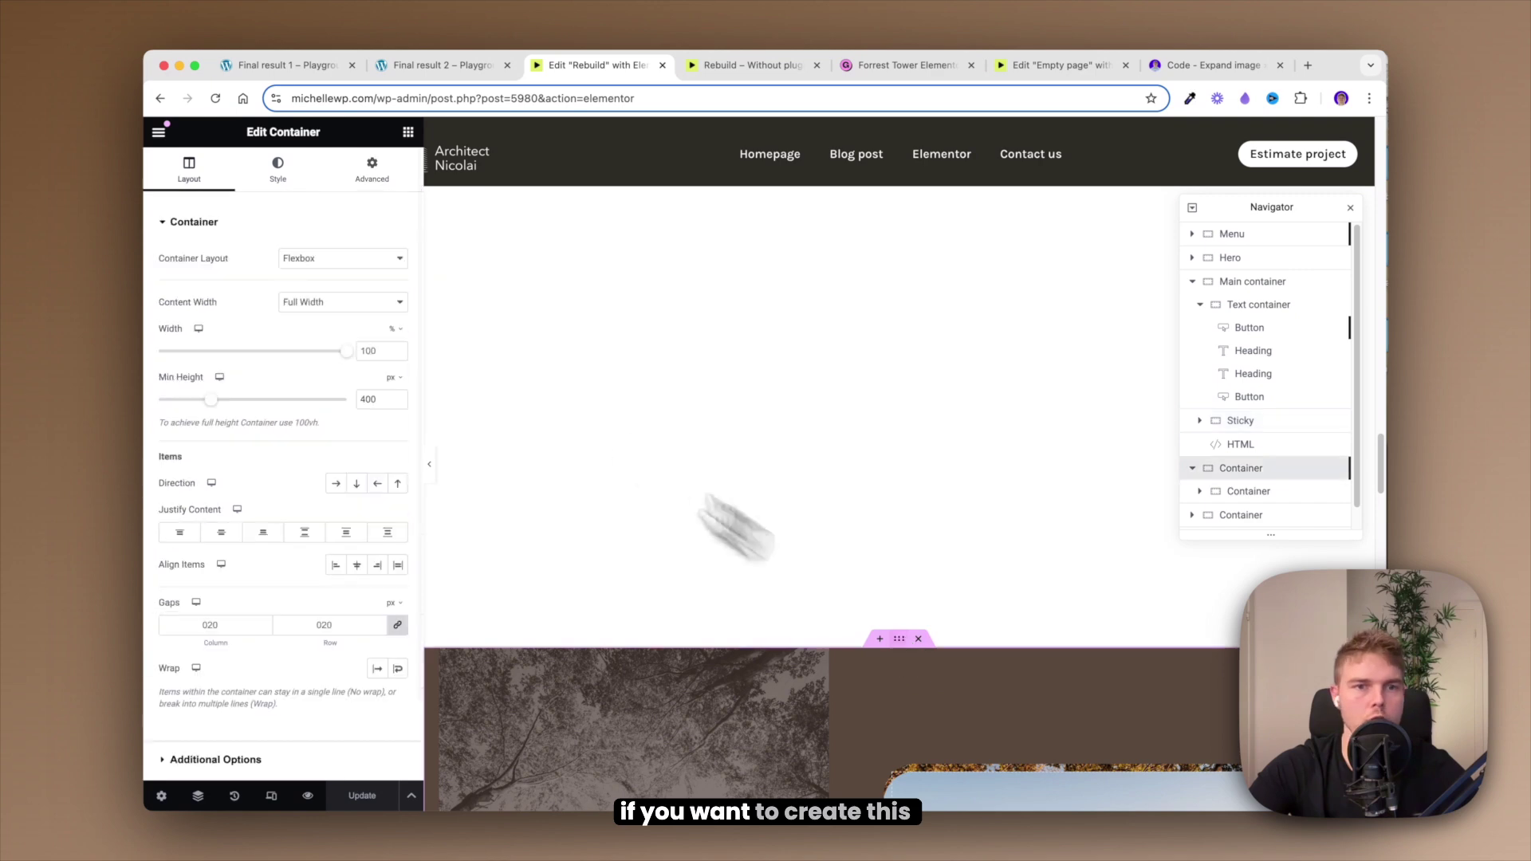
{"action": "left_click", "coordinate": [368, 171]}
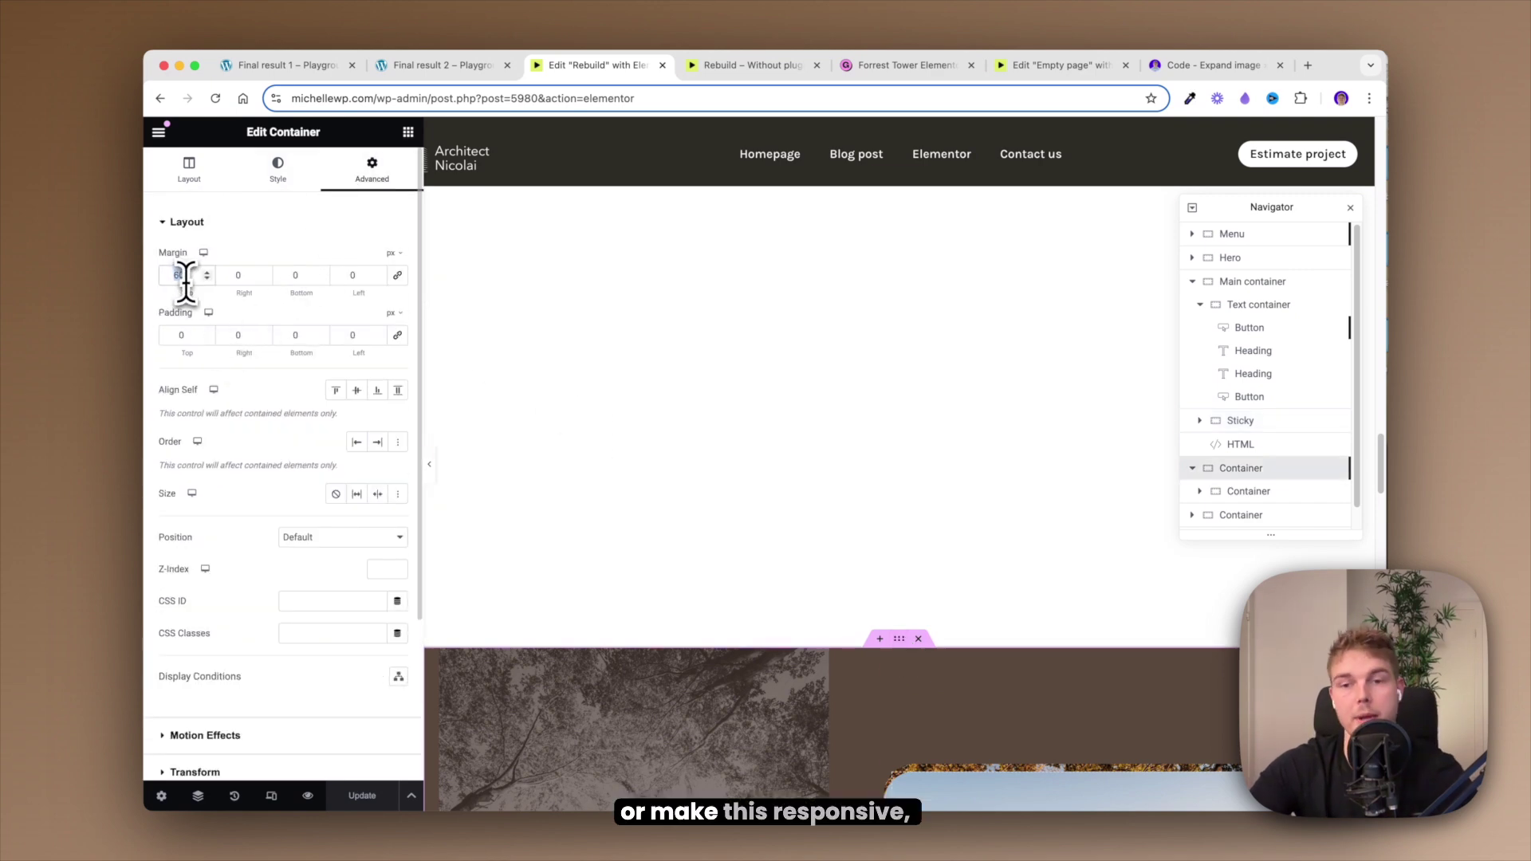
{"action": "type", "text": "0"}
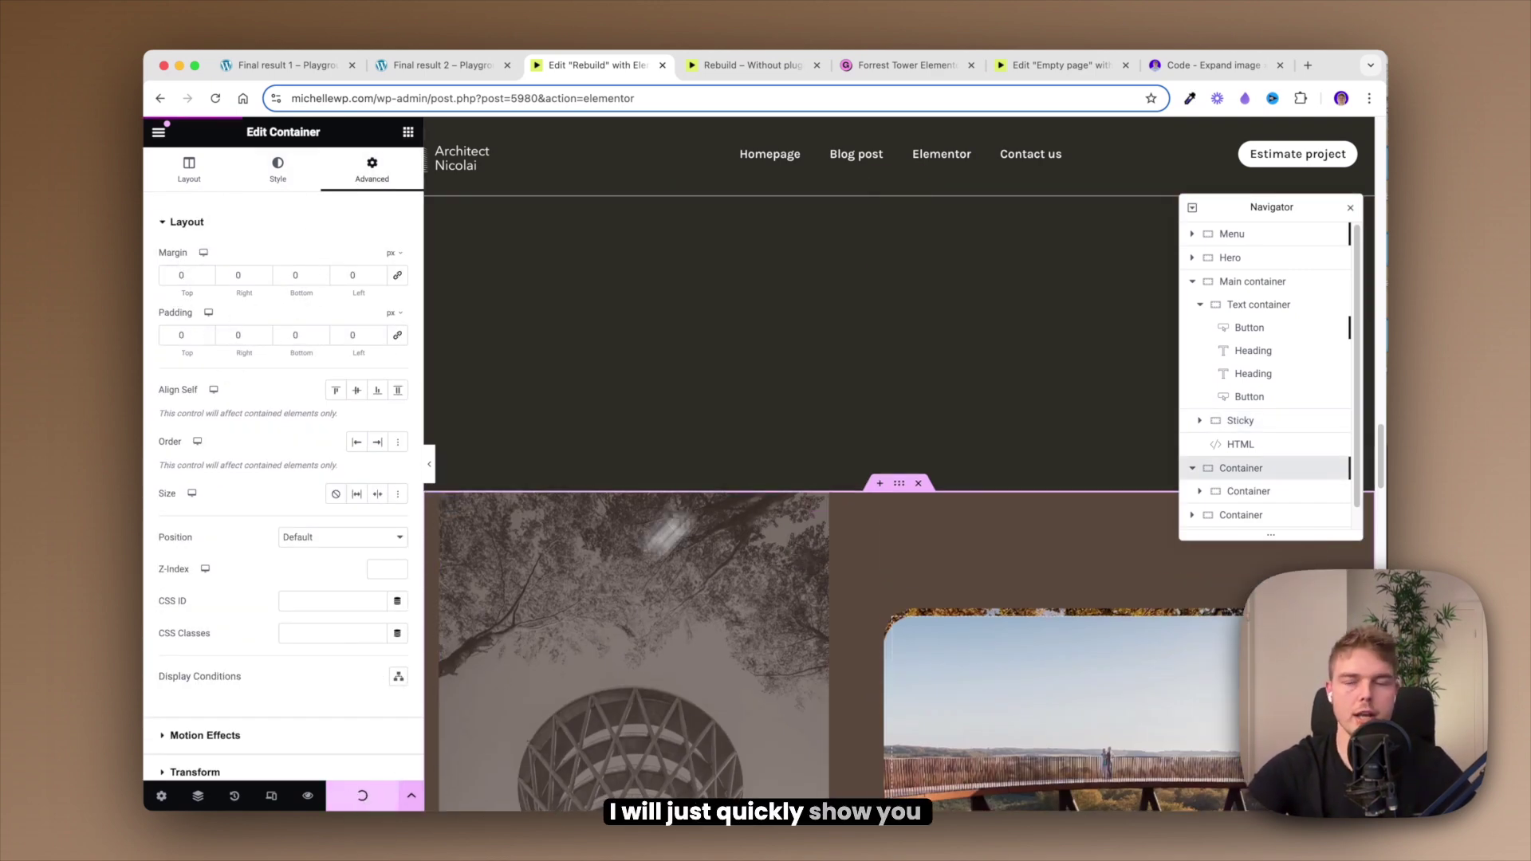
{"action": "scroll", "coordinate": [925, 467], "scroll_direction": "up", "scroll_amount": 10}
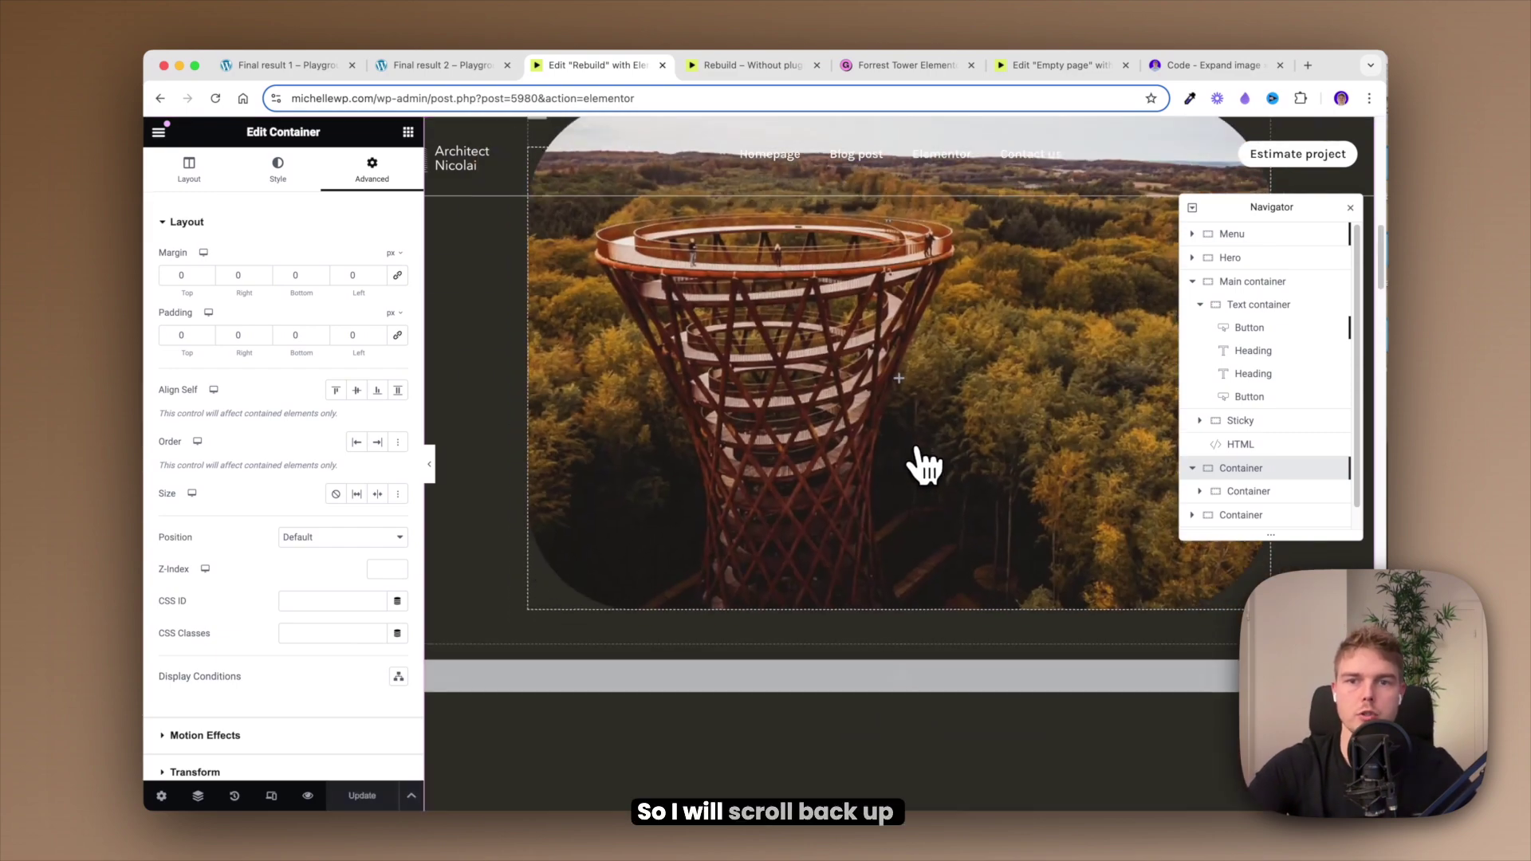
Step: Select the HTML widget and copy the 'Make it responsive' GSAP code from the lifeonablock page
{"action": "left_click", "coordinate": [1234, 447]}
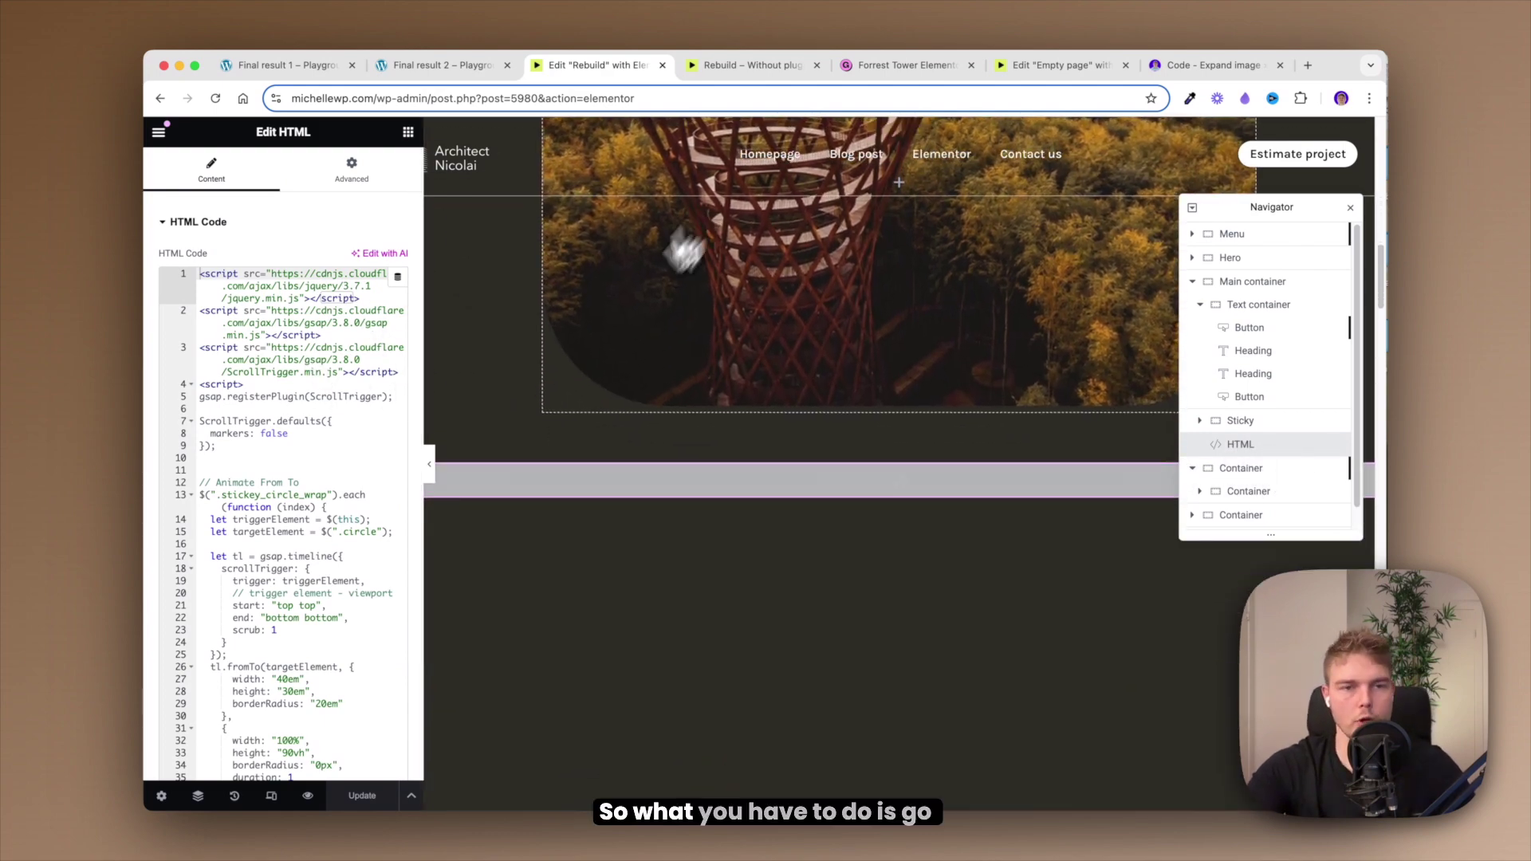
{"action": "left_click", "coordinate": [1209, 71]}
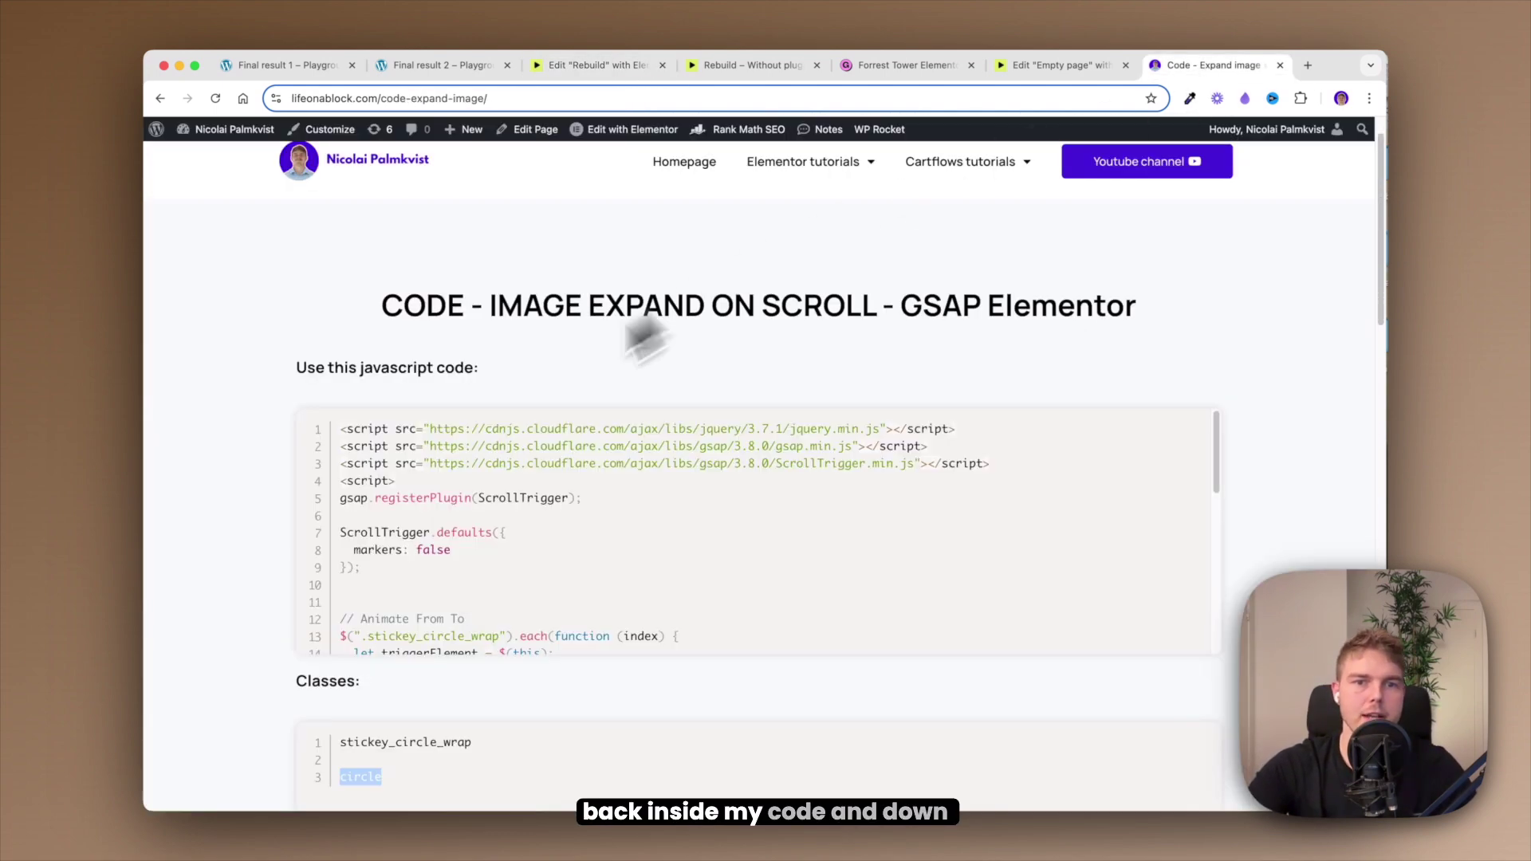
{"action": "scroll", "coordinate": [195, 393], "scroll_direction": "down", "scroll_amount": 10}
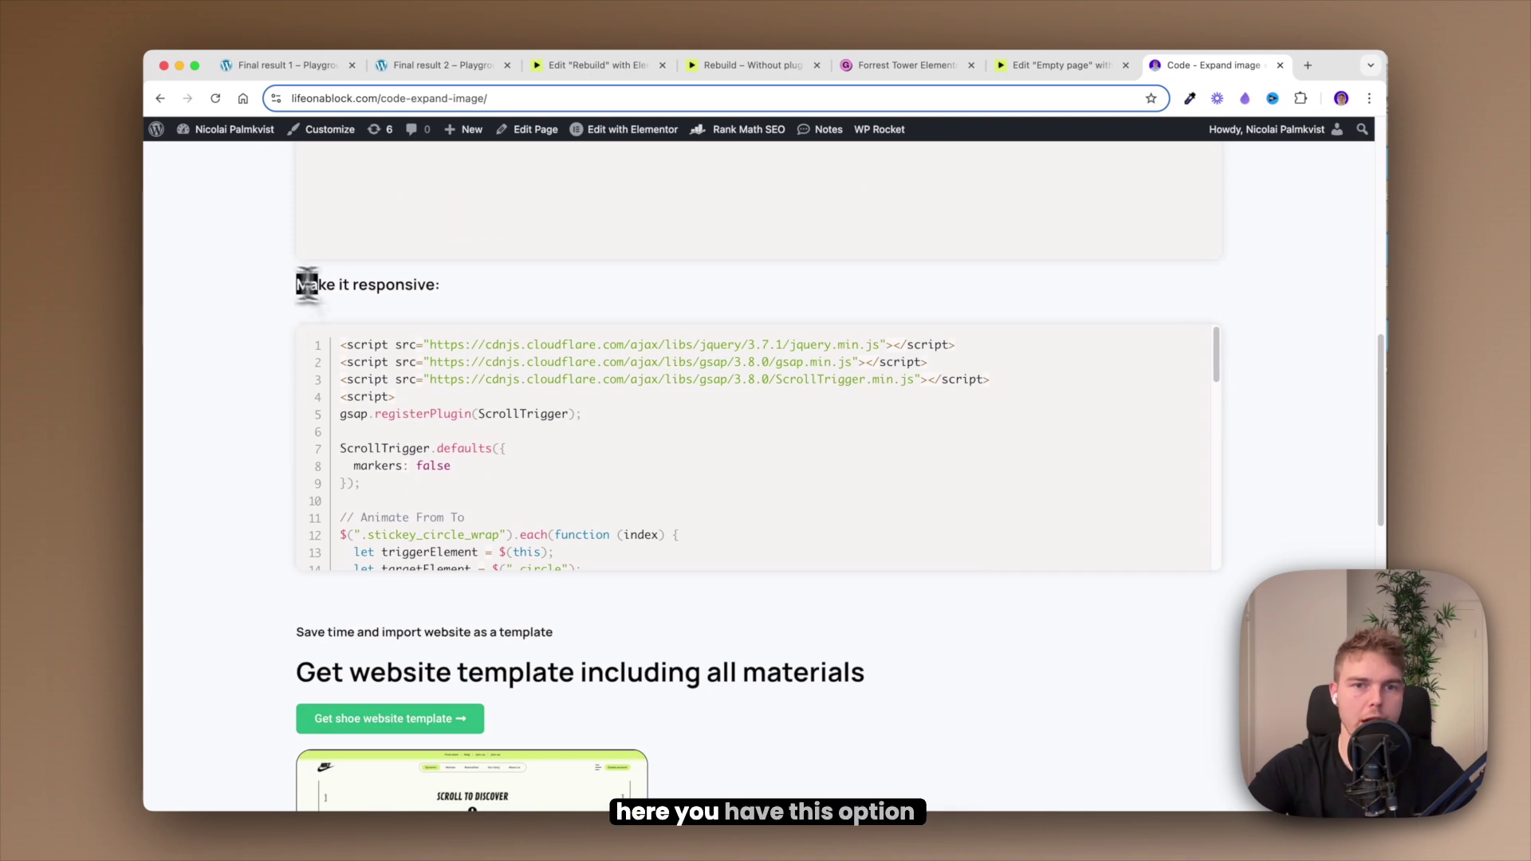
{"action": "left_click", "coordinate": [472, 286]}
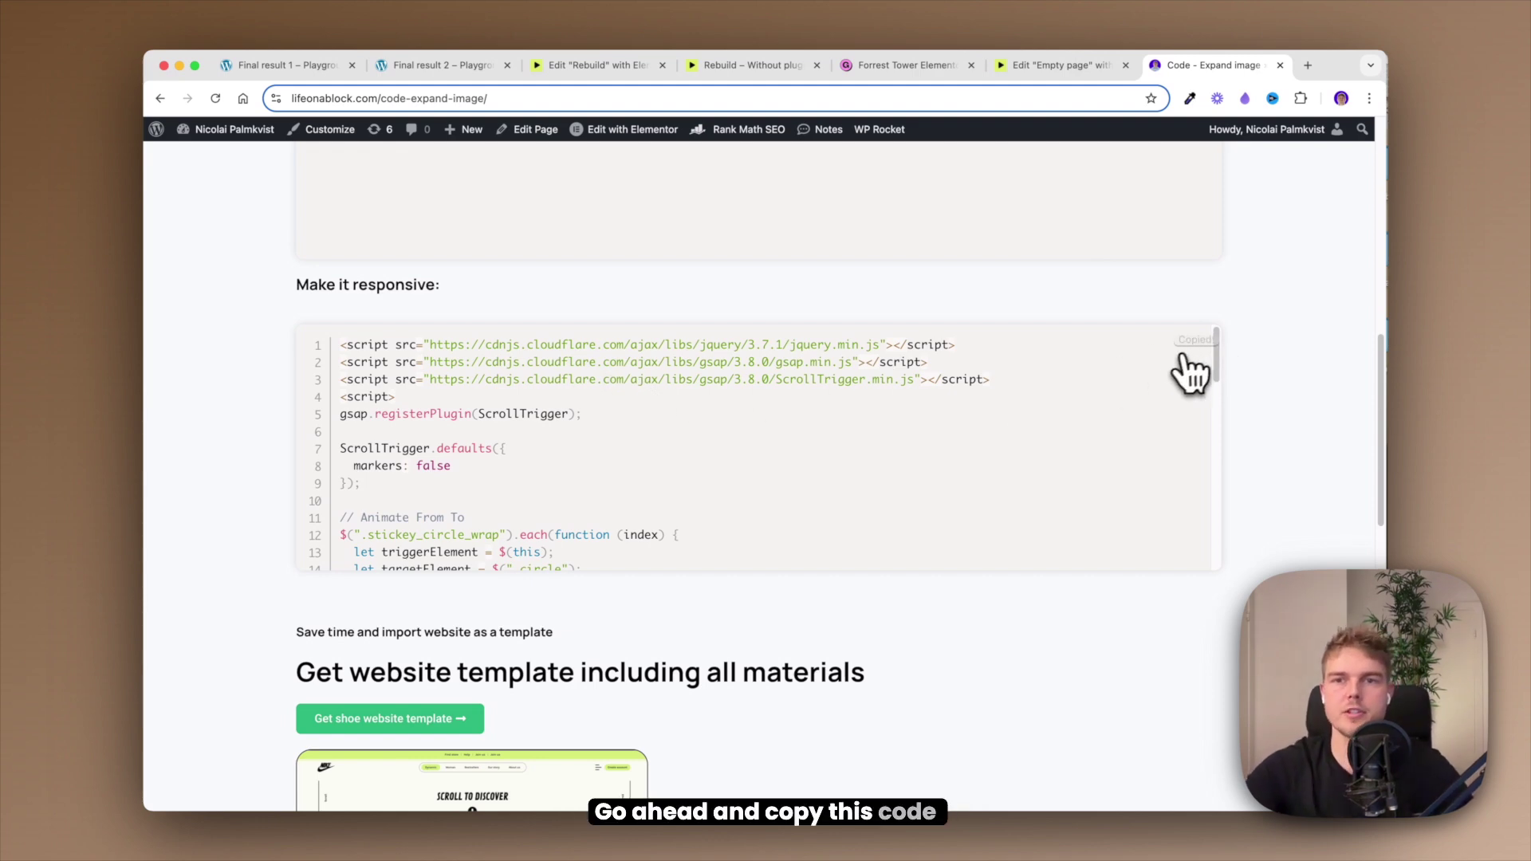
Step: Overwrite the HTML widget's old script with the pasted responsive GSAP code and scroll through the result
{"action": "left_click", "coordinate": [1065, 66]}
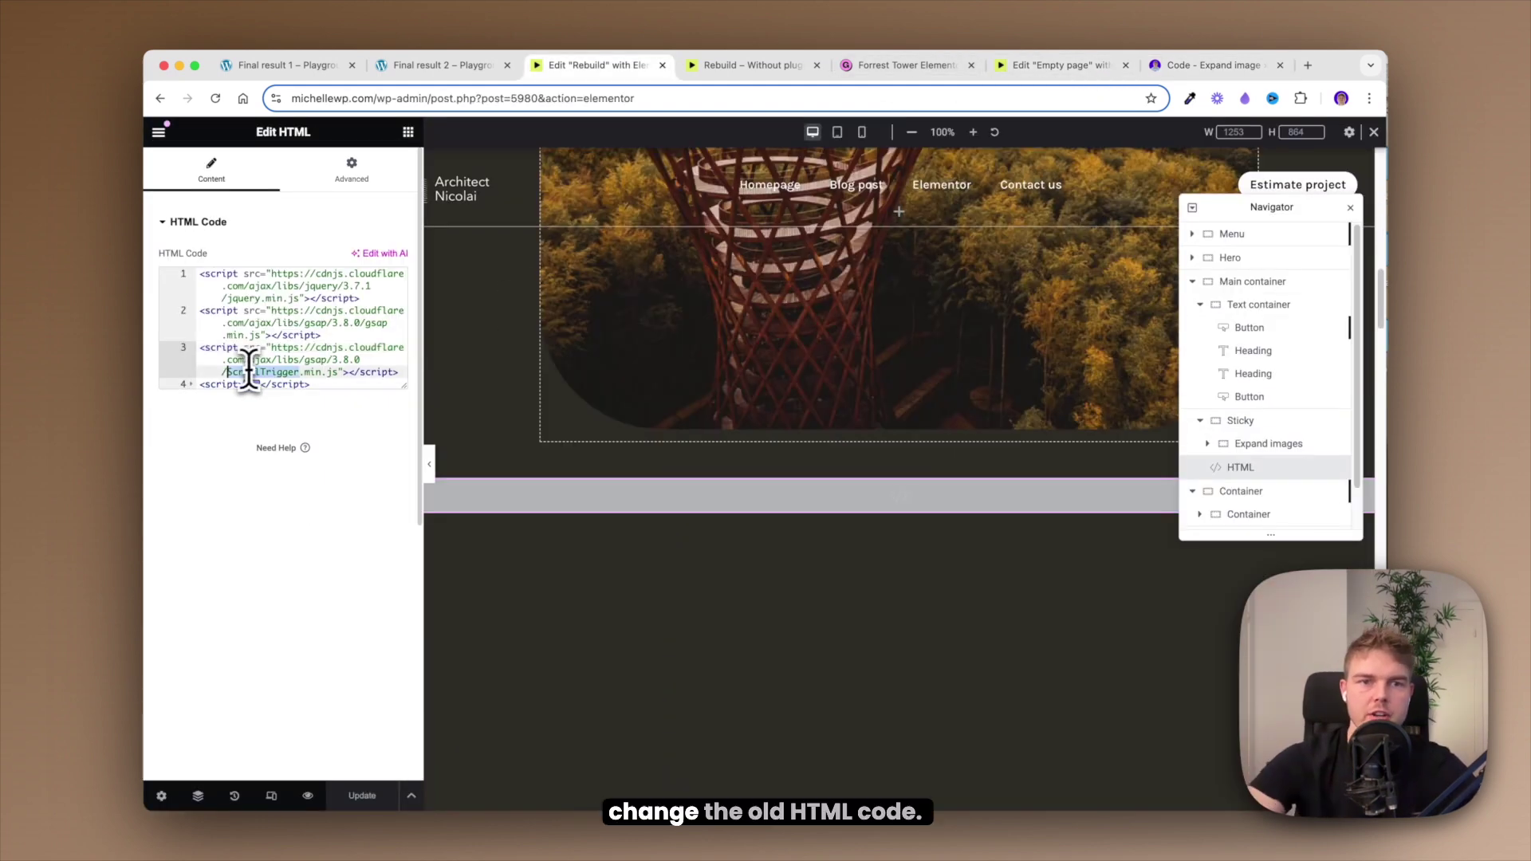
{"action": "key", "text": "super+a"}
{"action": "key", "text": "super+v"}
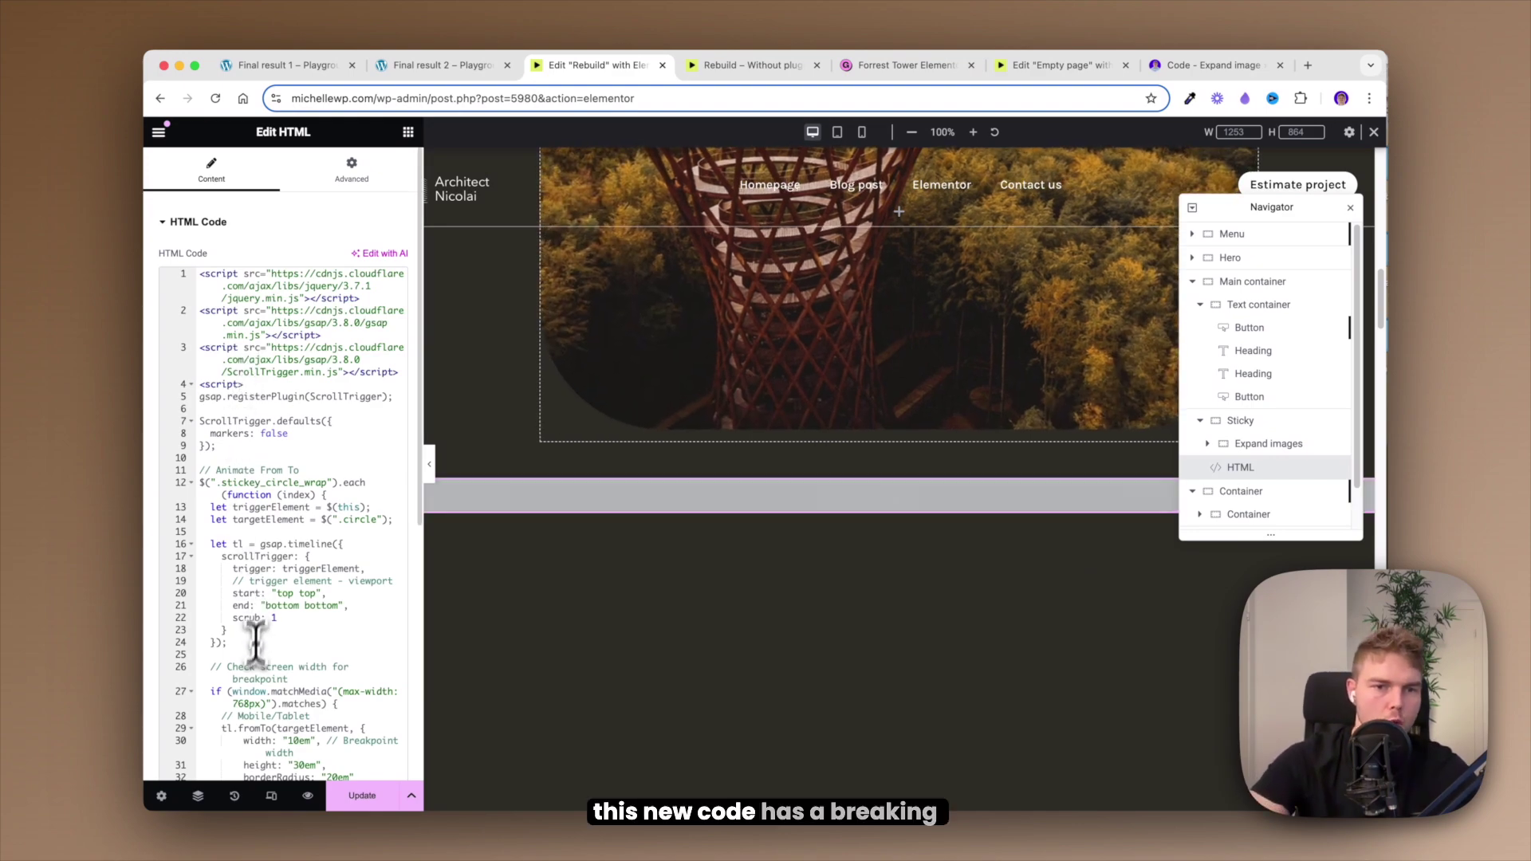
{"action": "scroll", "coordinate": [255, 638], "scroll_direction": "down", "scroll_amount": 1}
{"action": "left_click_drag", "start_coordinate": [227, 640], "coordinate": [272, 641]}
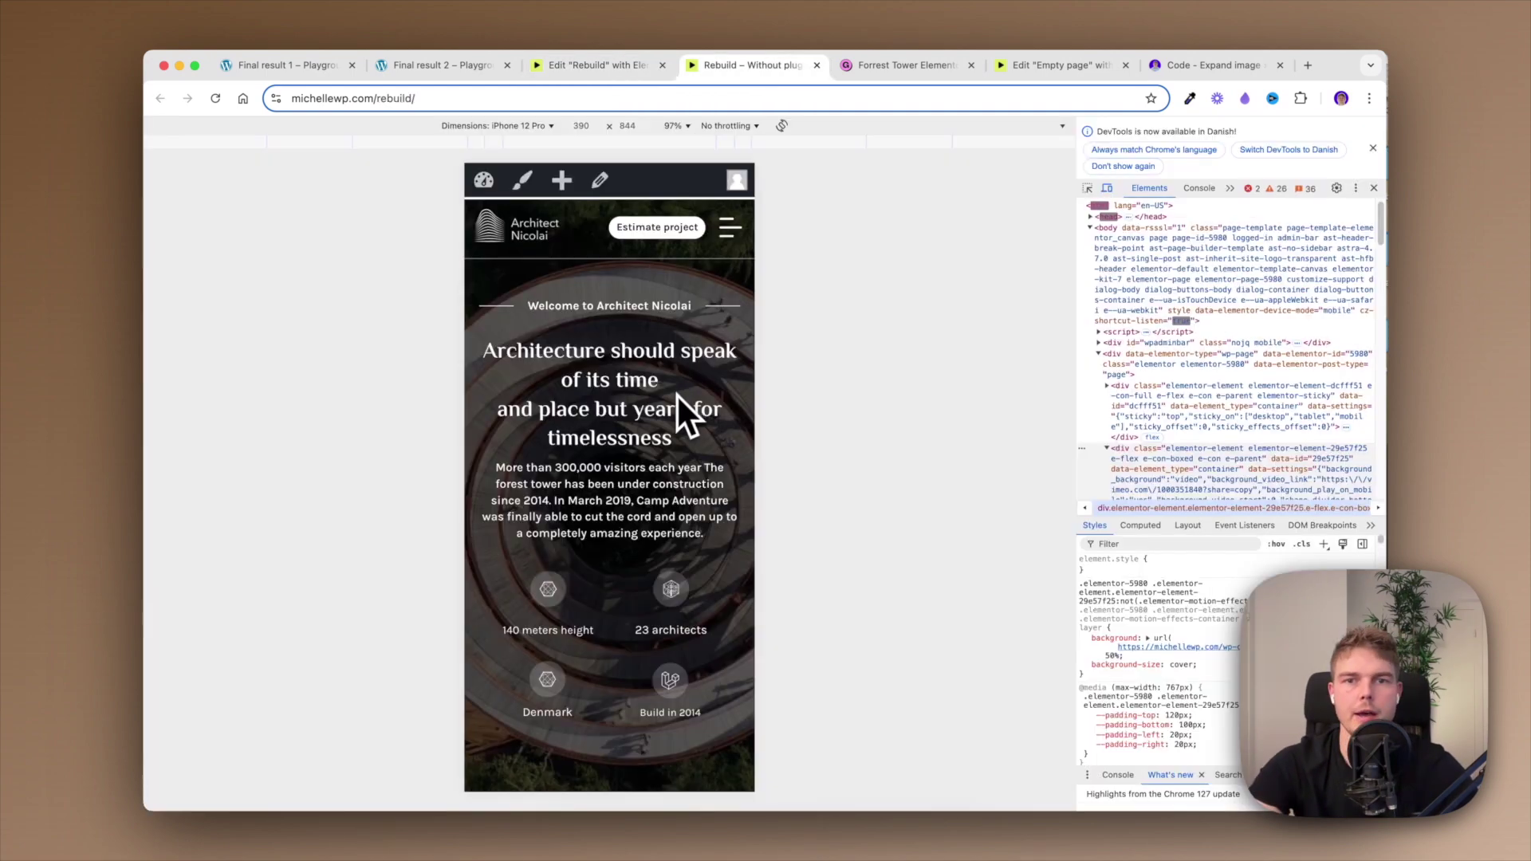
{"action": "scroll", "coordinate": [676, 395], "scroll_direction": "down", "scroll_amount": 10}
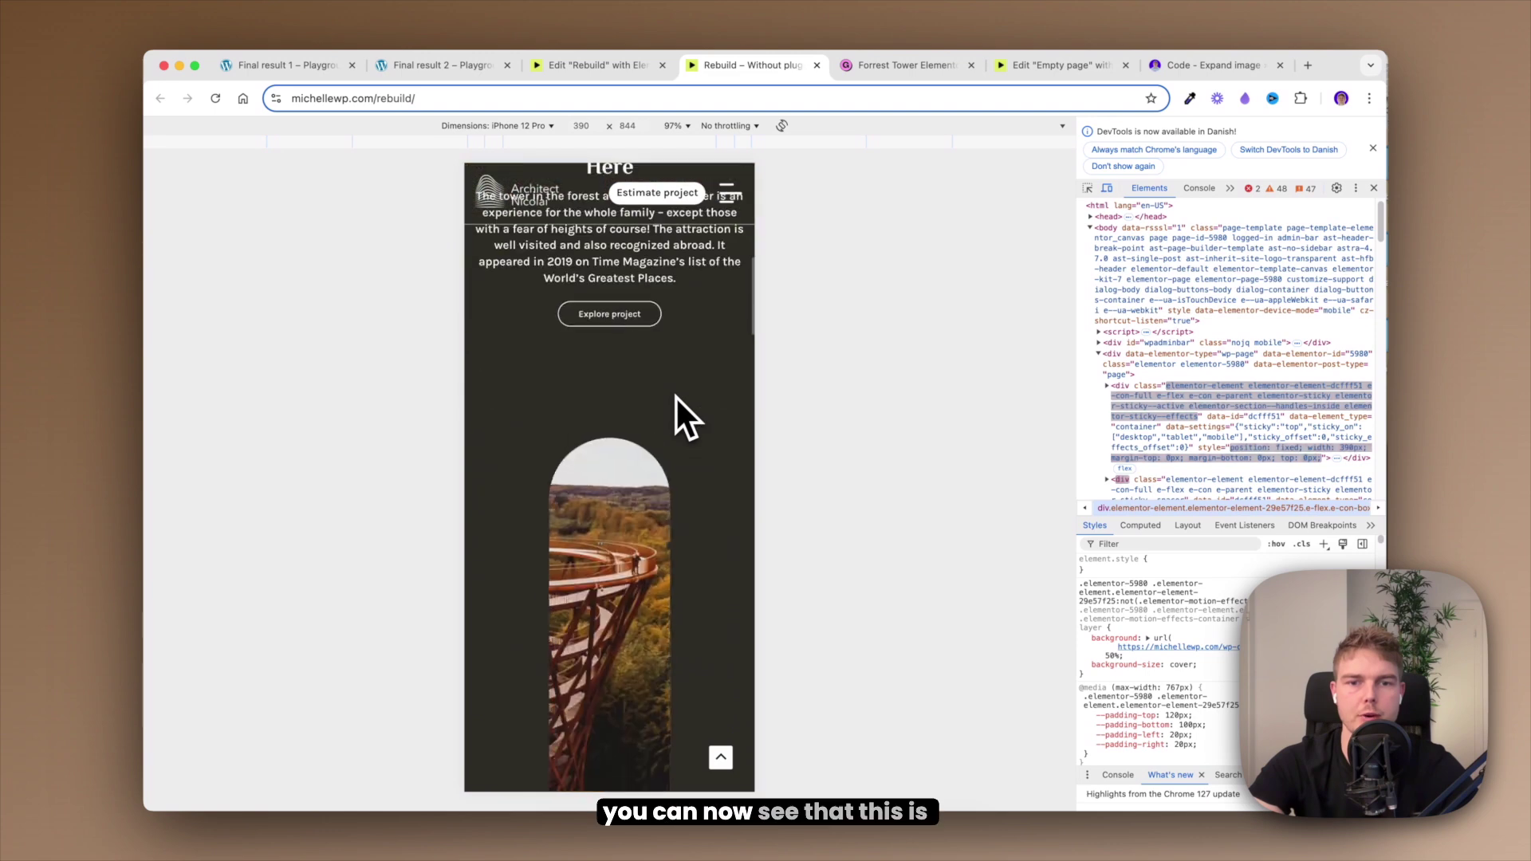
{"action": "scroll", "coordinate": [676, 397], "scroll_direction": "down", "scroll_amount": 3}
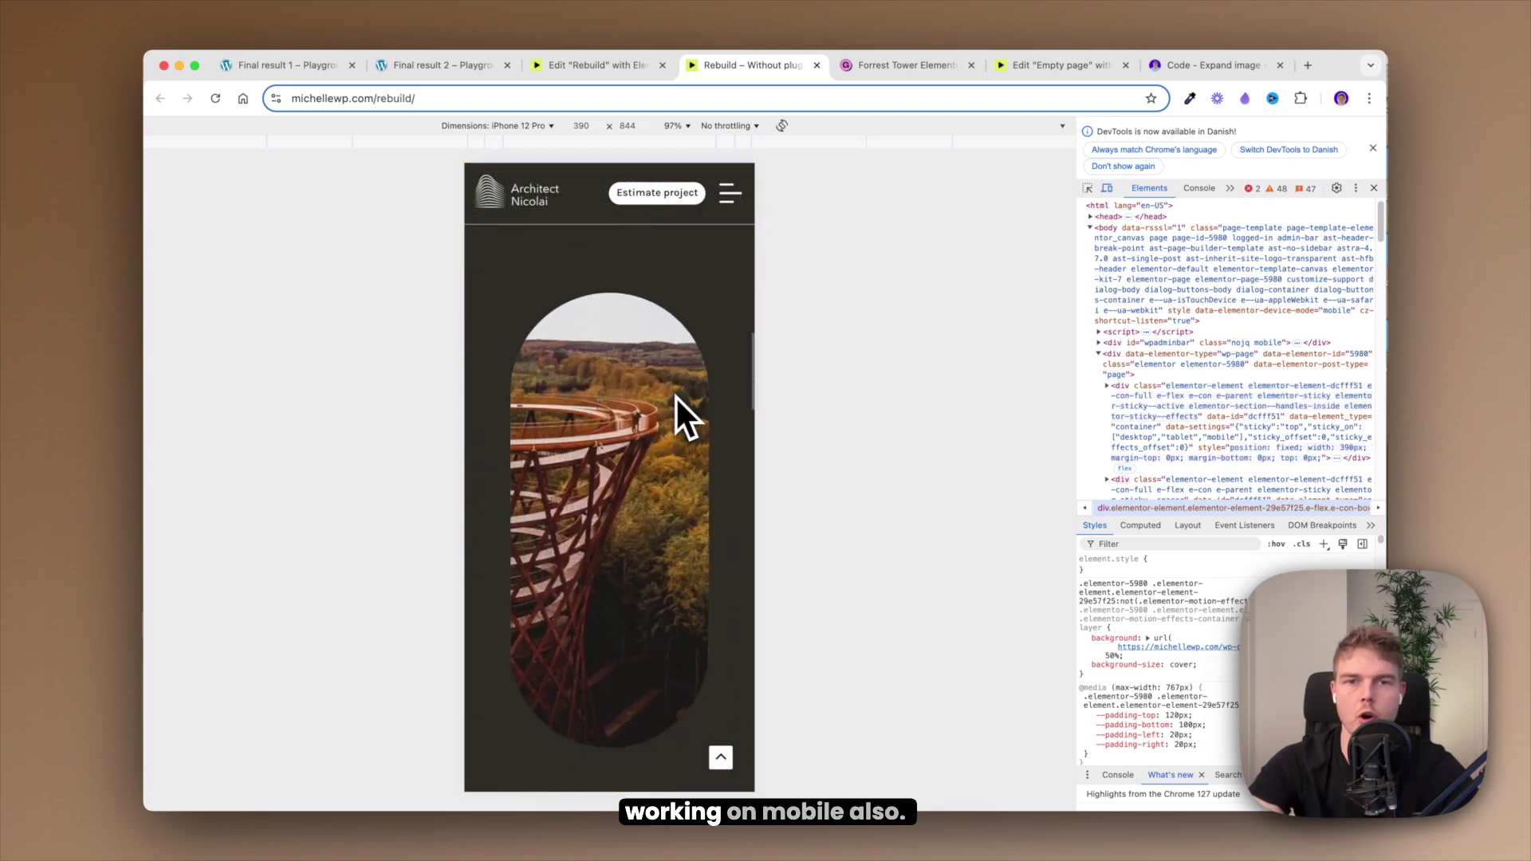
{"action": "scroll", "coordinate": [676, 396], "scroll_direction": "down", "scroll_amount": 3}
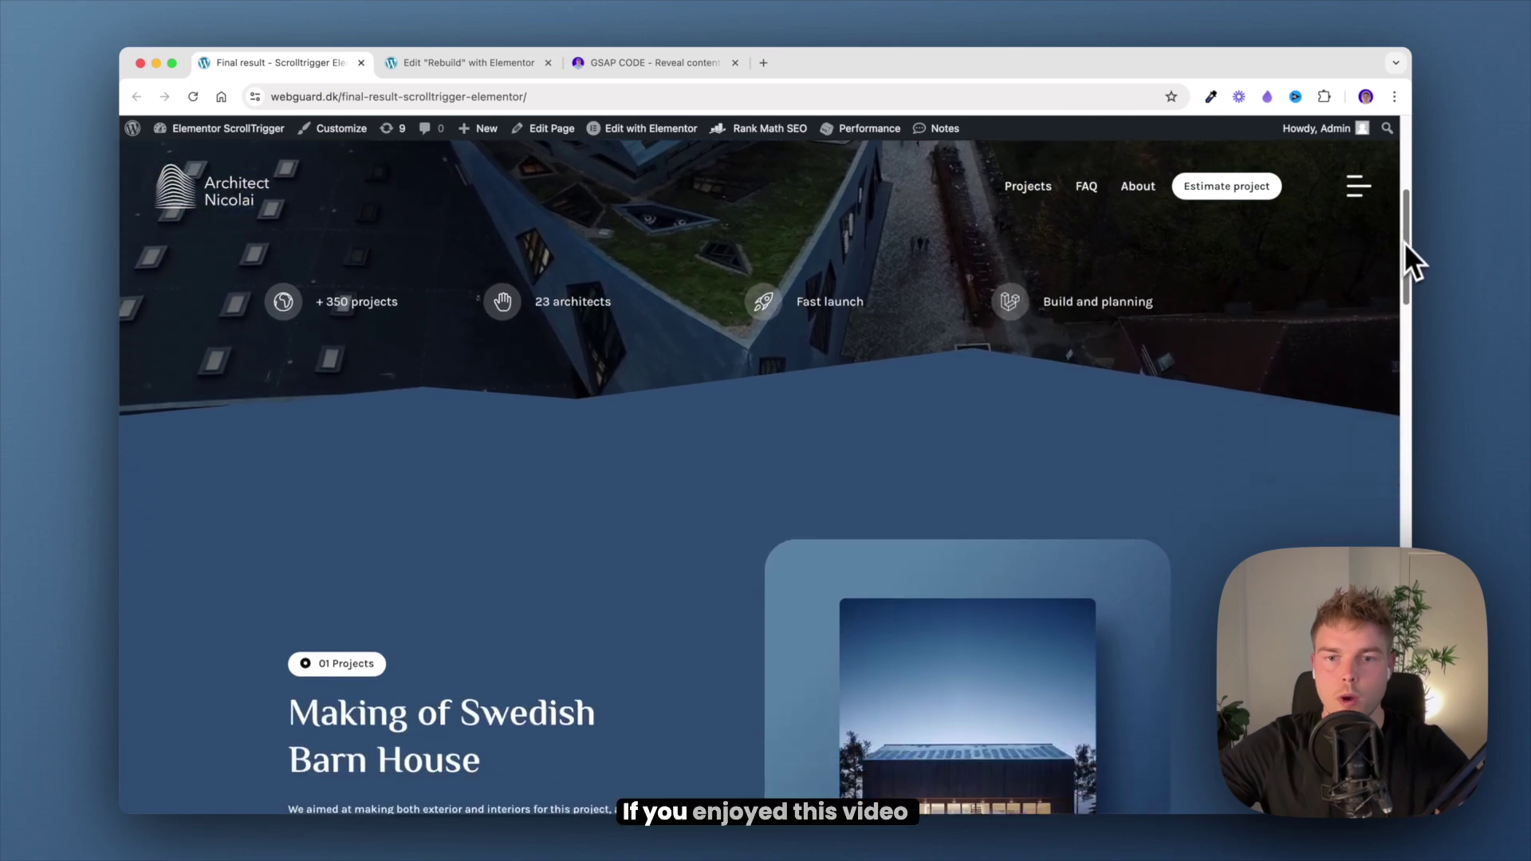